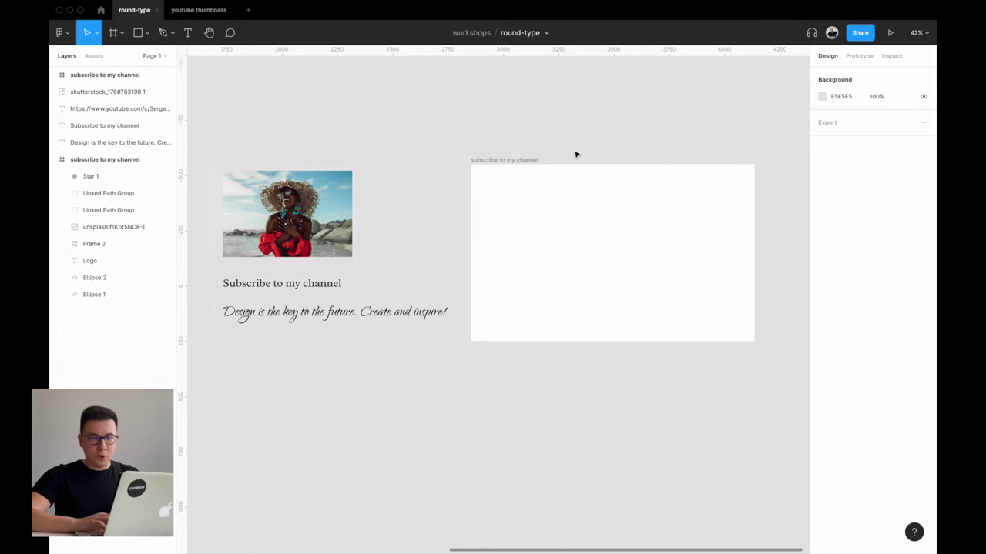
- Replace the banner frame's white background with a solid teal fill (around 1DA5AD)
left_click(515, 159)
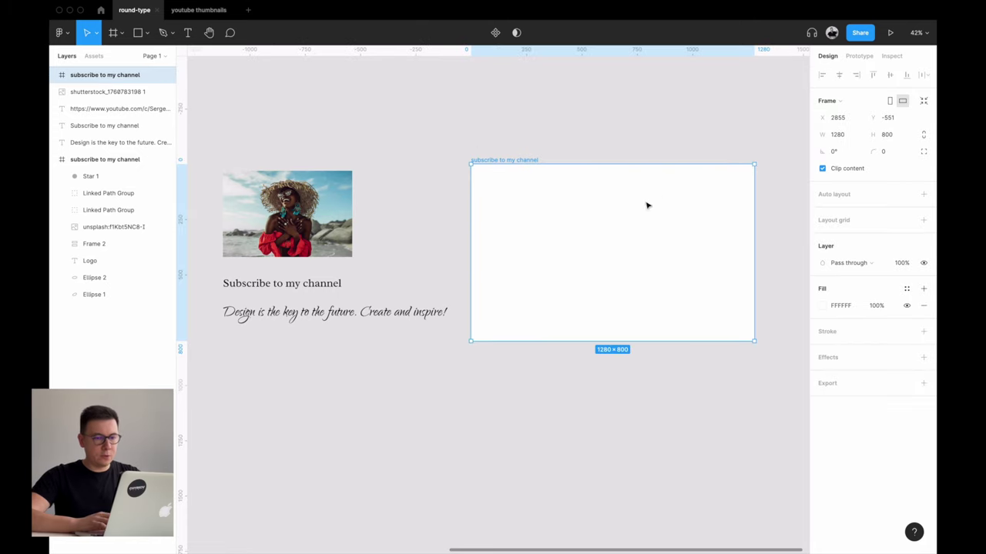
left_click(301, 206)
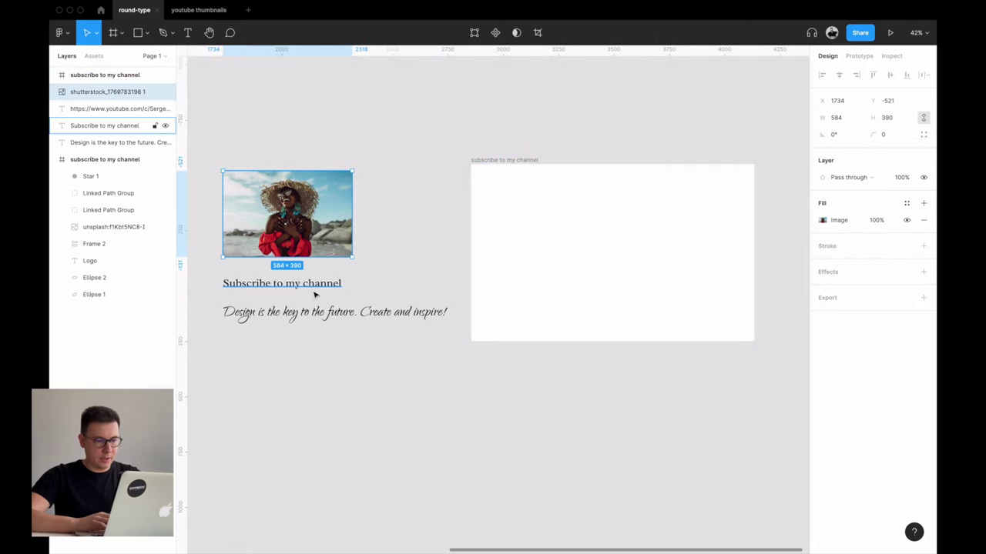
left_click(469, 213)
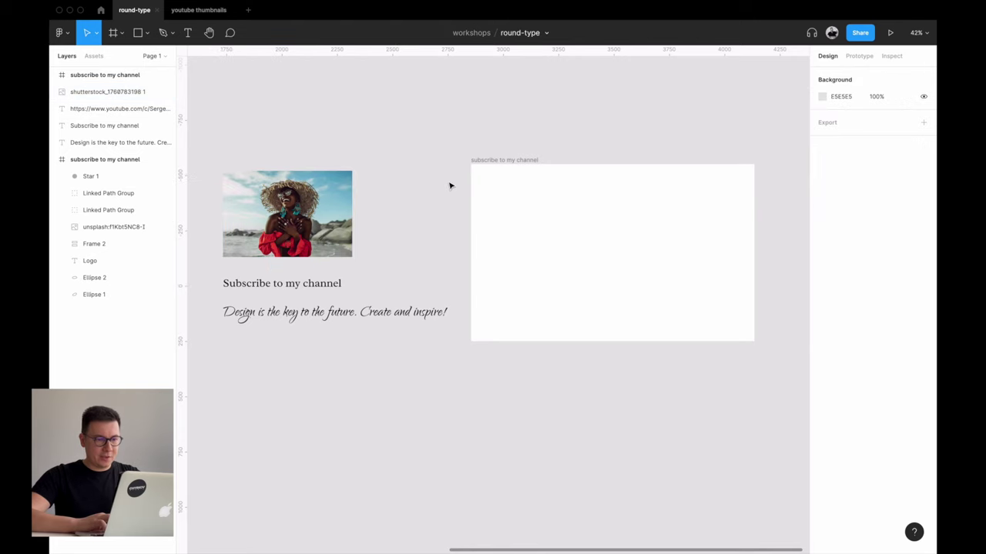
scroll(450, 186, "up", 3)
scroll(451, 186, "right", 5)
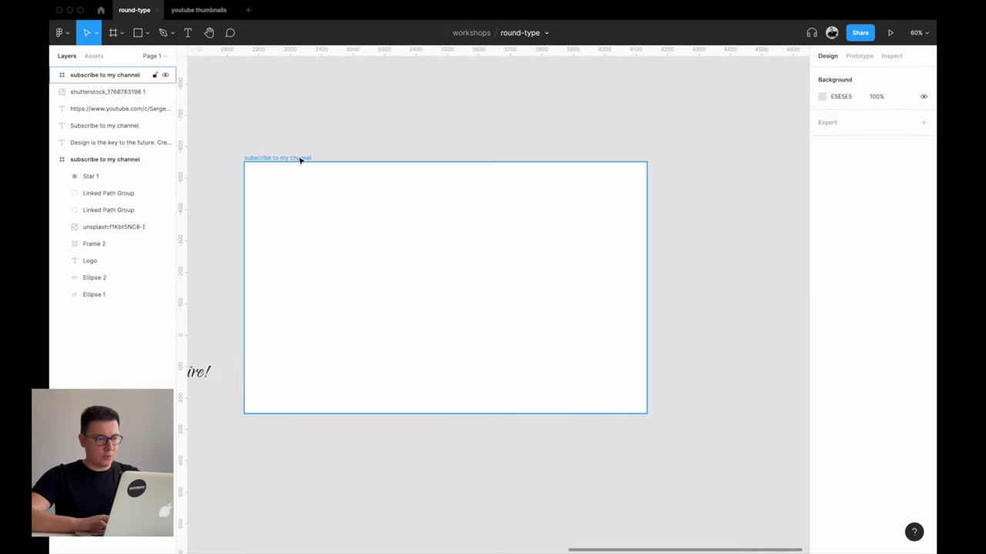
left_click(674, 256)
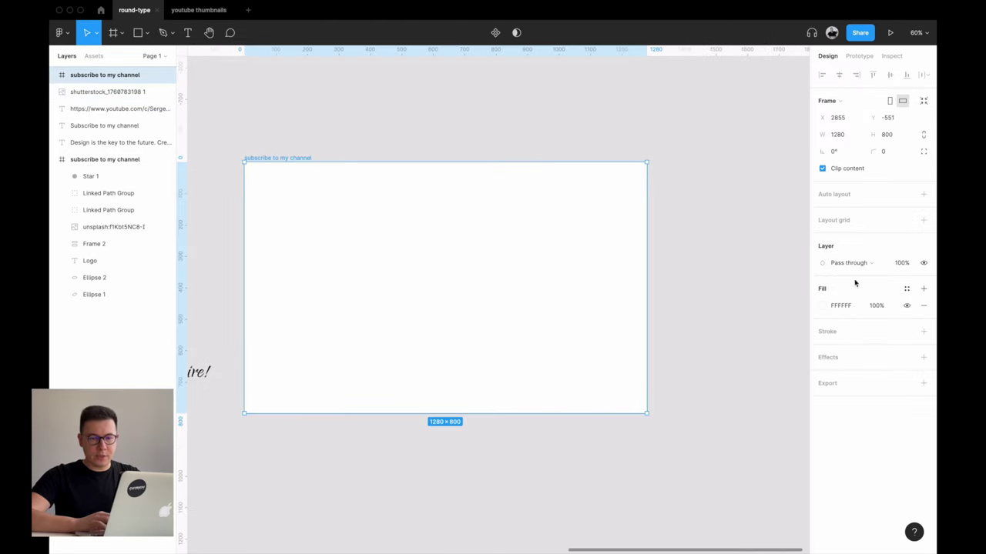
left_click(823, 306)
left_click(763, 502)
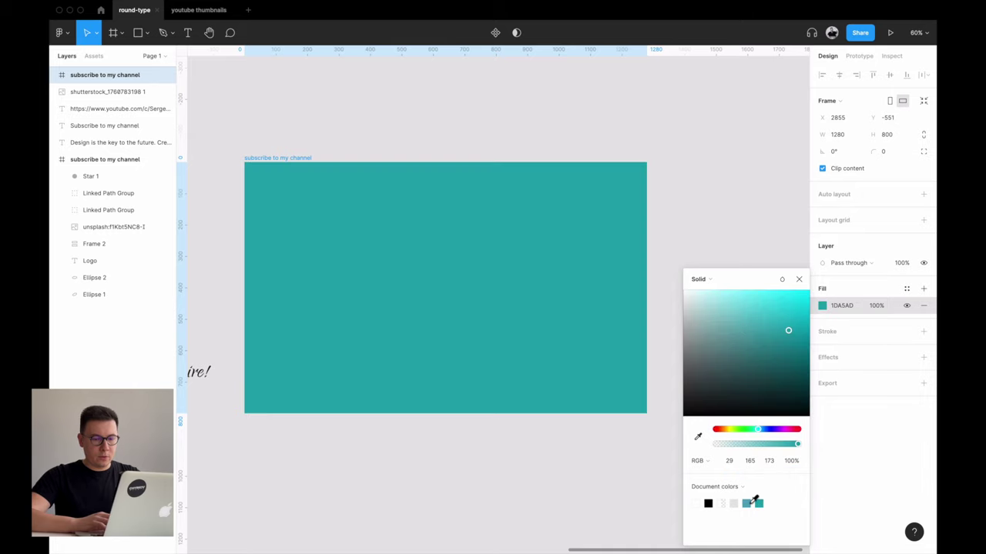
left_click(746, 502)
left_click(524, 149)
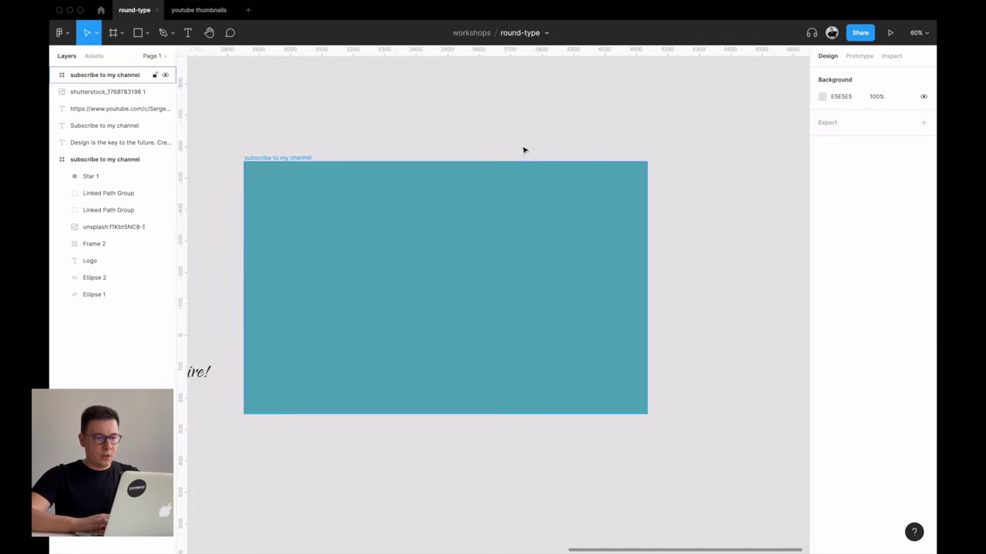
scroll(523, 150, "left", 3)
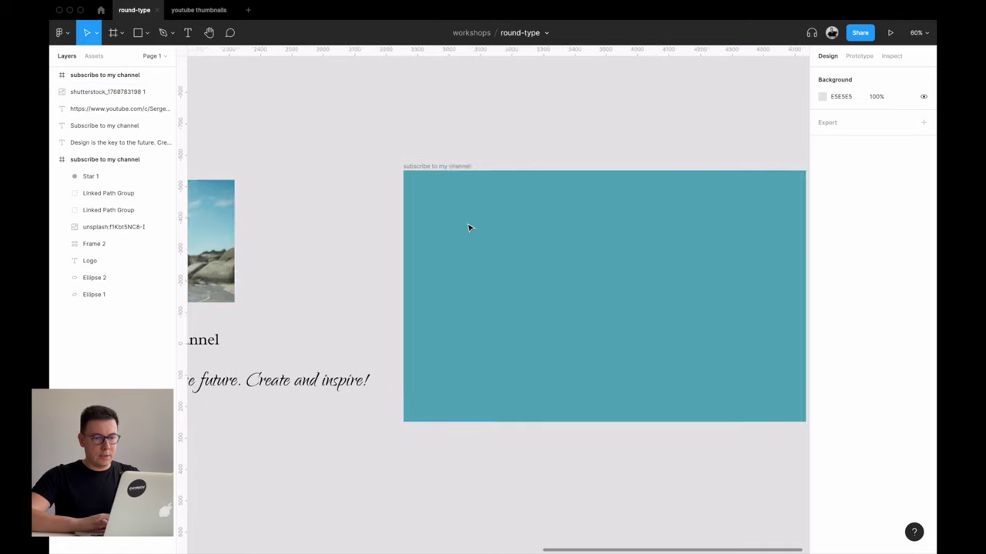
scroll(468, 224, "right", 3)
- Draw a 360×600 ellipse on the right side of the teal banner at Y 100
key("o")
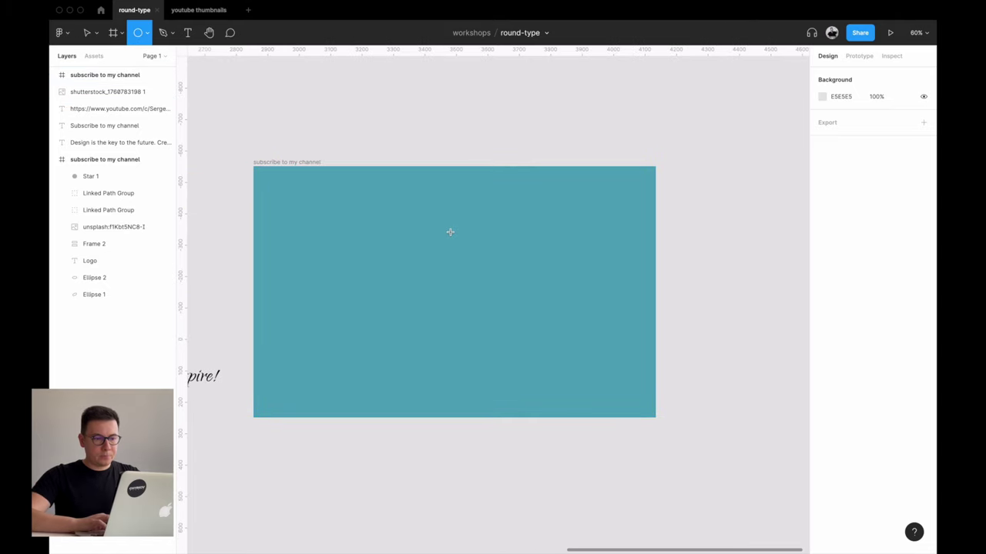
left_click(146, 33)
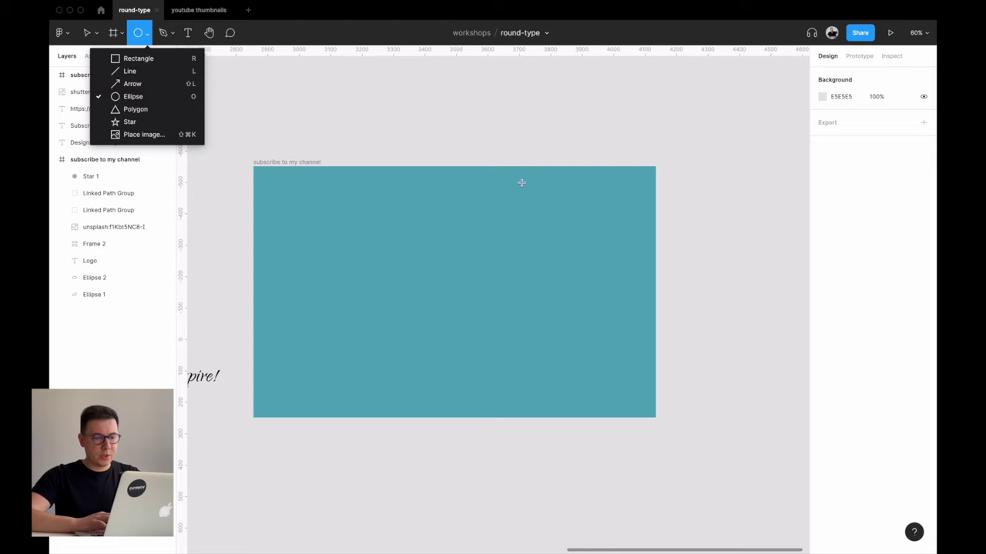
left_click_drag(476, 207, 582, 393)
left_click(847, 122)
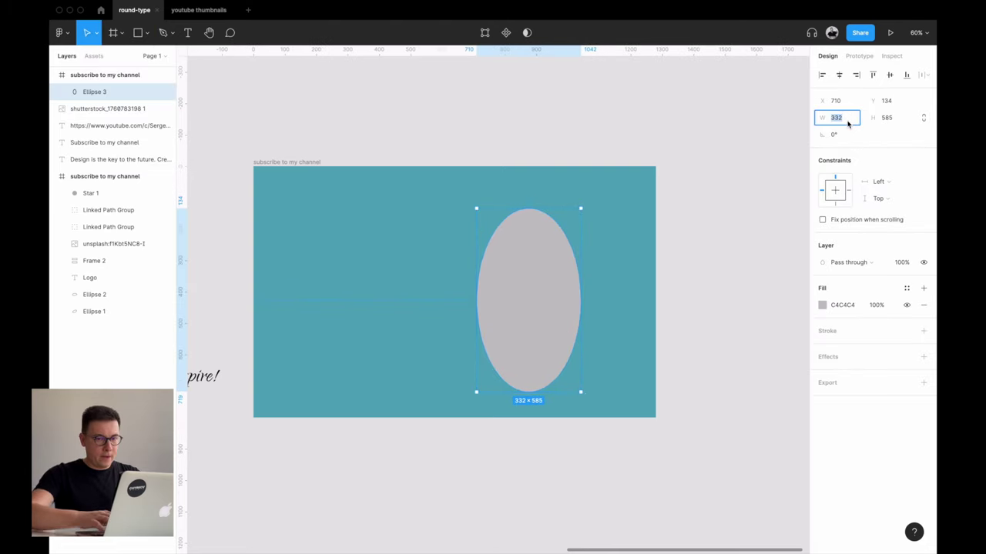
type("360")
key("Return")
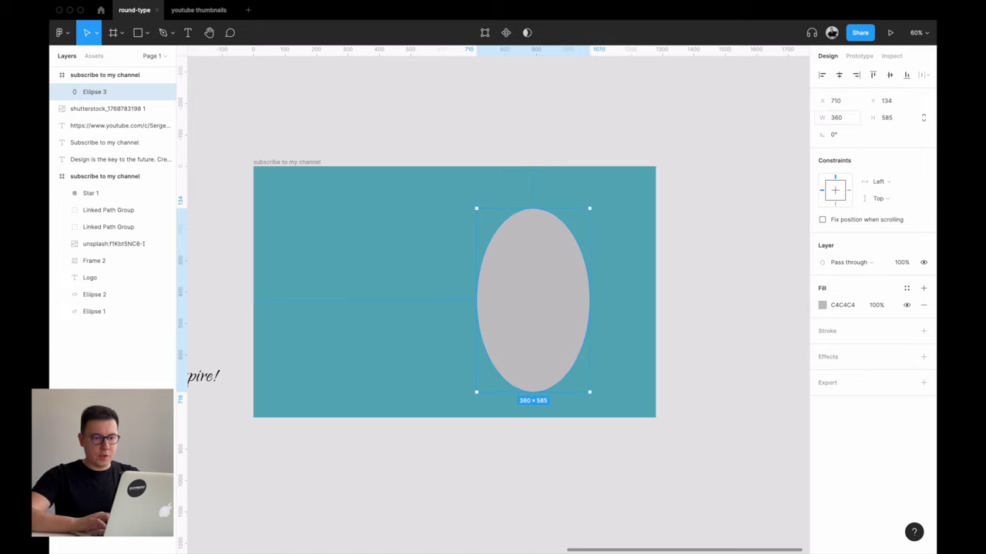
left_click(898, 114)
type("600")
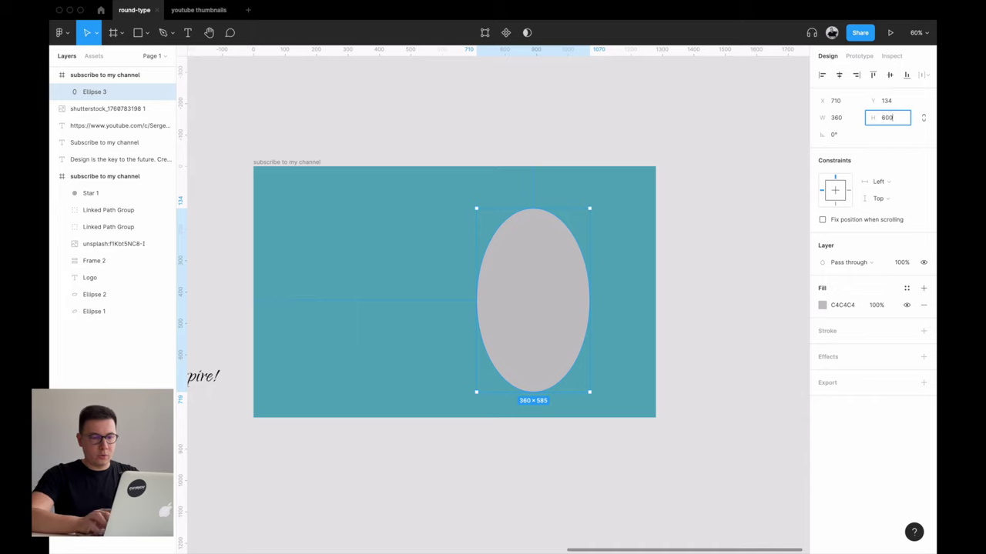
key("Return")
left_click_drag(548, 301, 543, 281)
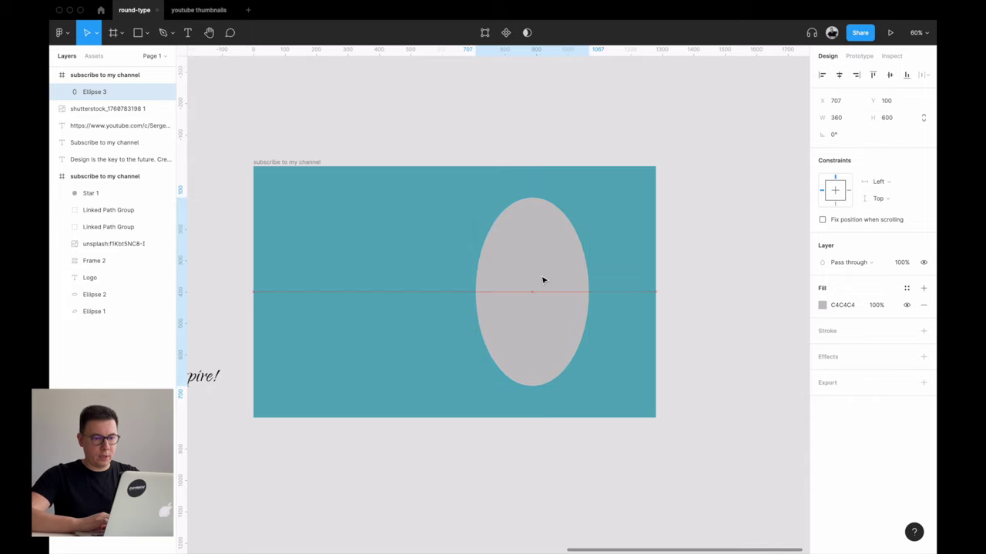
- Copy the beach photo into the banner, scale it to 898×600 and centre it on the ellipse
scroll(367, 226, "left", 5)
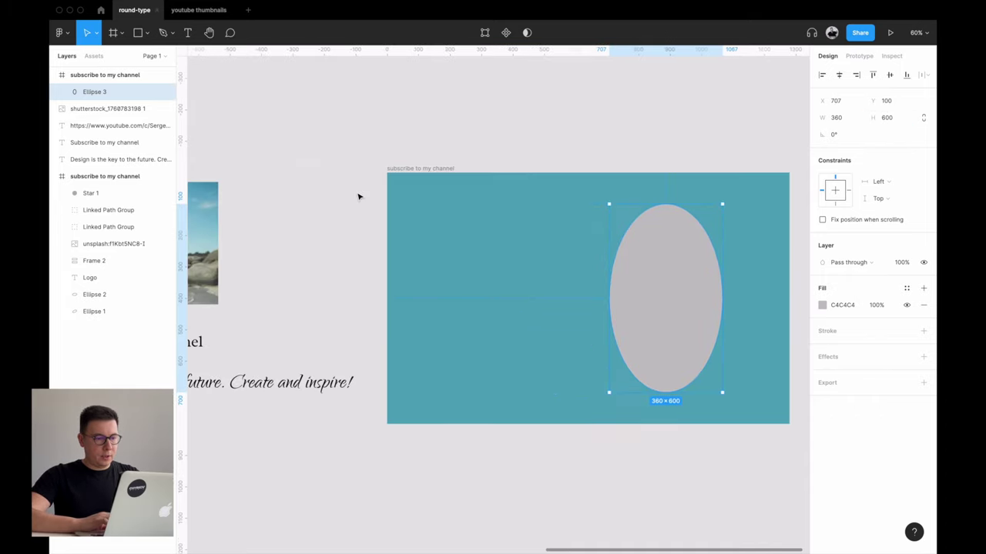
scroll(358, 197, "left", 4)
left_click(291, 231)
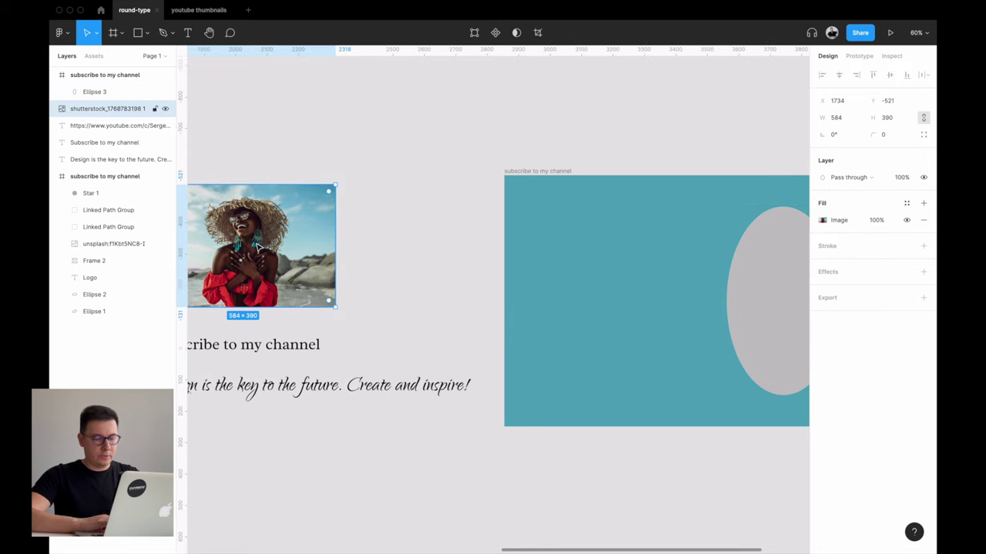
left_click_drag(257, 245, 633, 232)
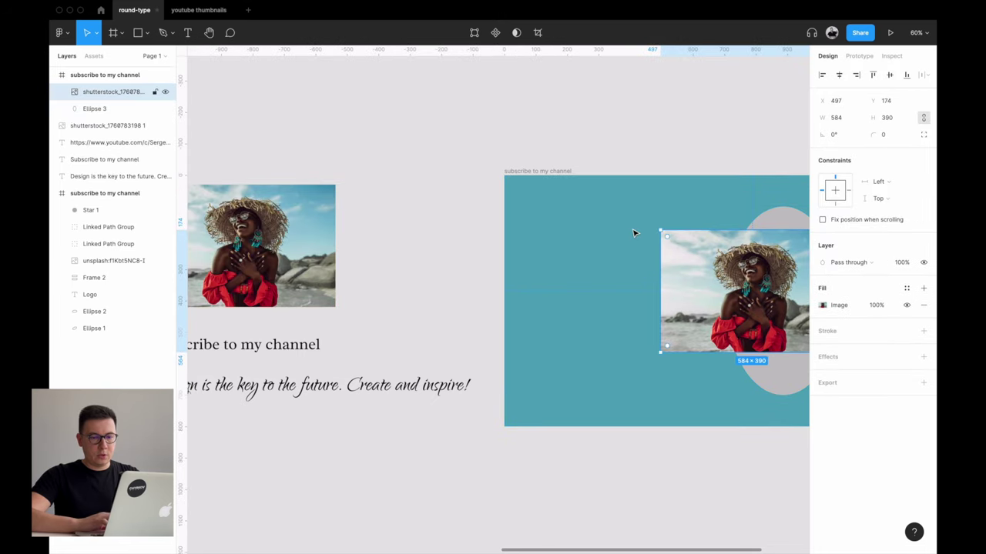
scroll(633, 232, "right", 5)
scroll(633, 232, "right", 3)
left_click_drag(590, 282, 583, 260)
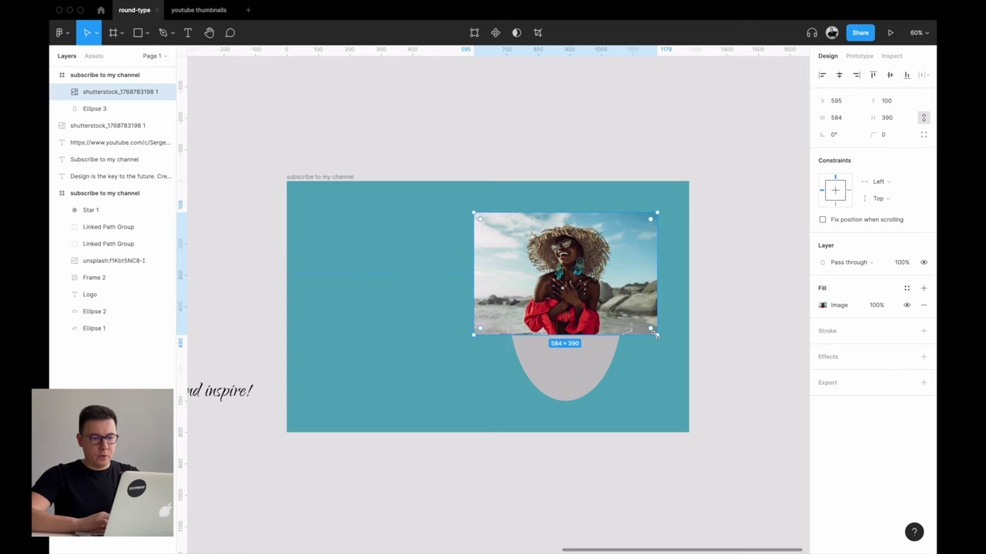
left_click_drag(655, 334, 706, 401)
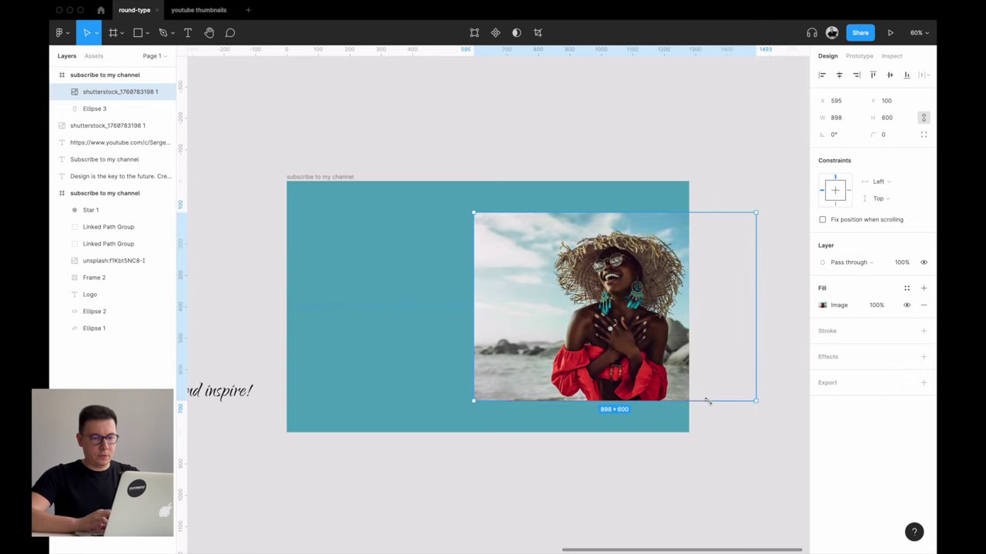
left_click_drag(621, 297, 584, 305)
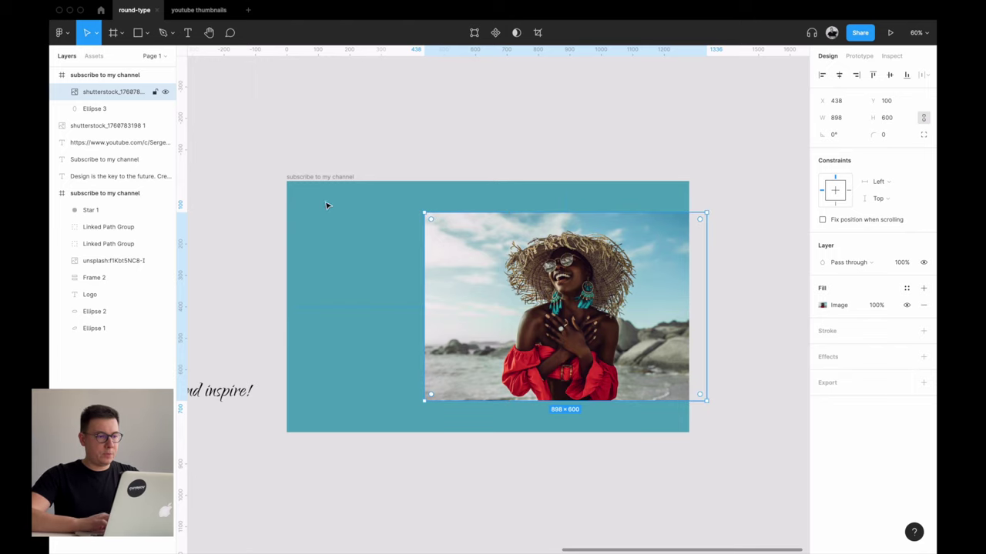
- Mask the beach photo with the ellipse and reposition it inside the oval
left_click(92, 108, "shift")
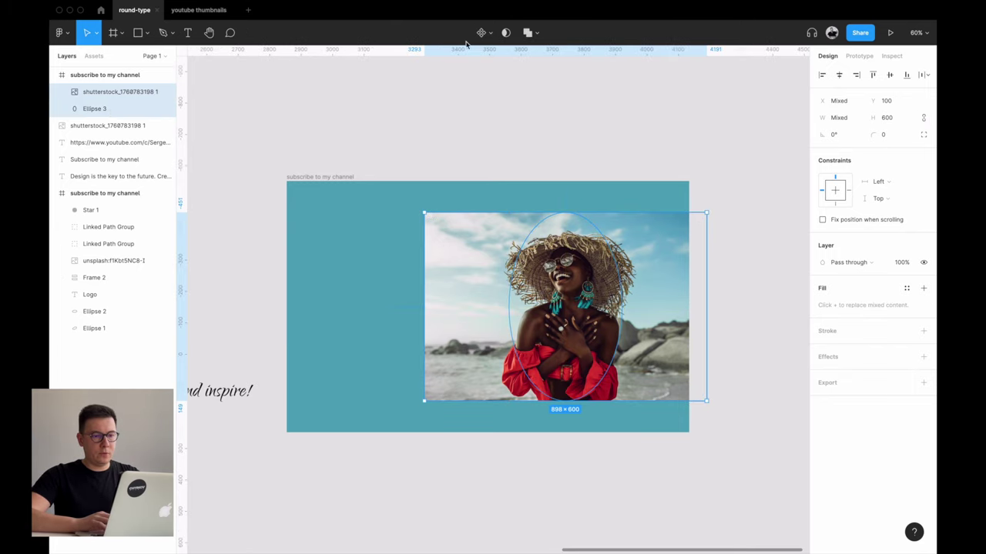
left_click(505, 37)
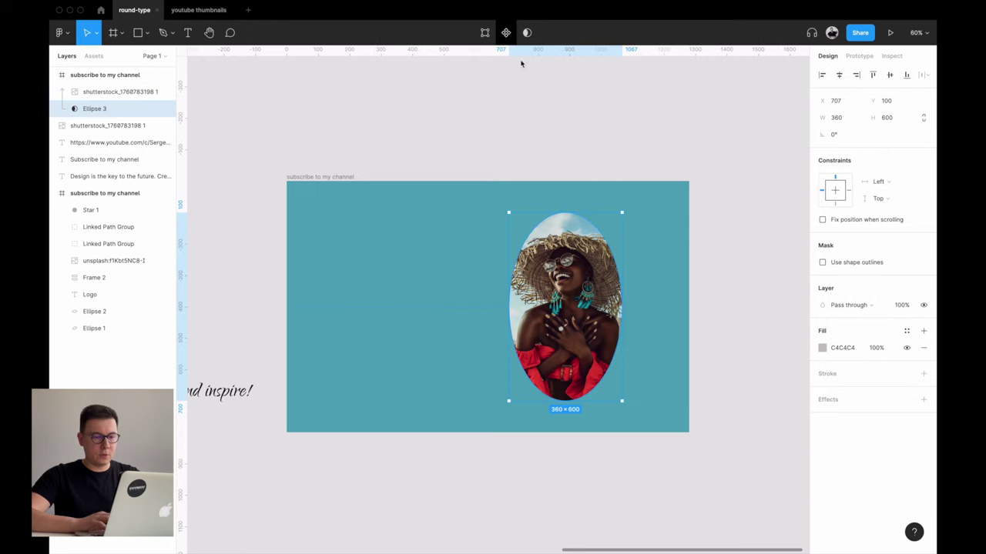
left_click(608, 139)
left_click_drag(560, 326, 580, 322)
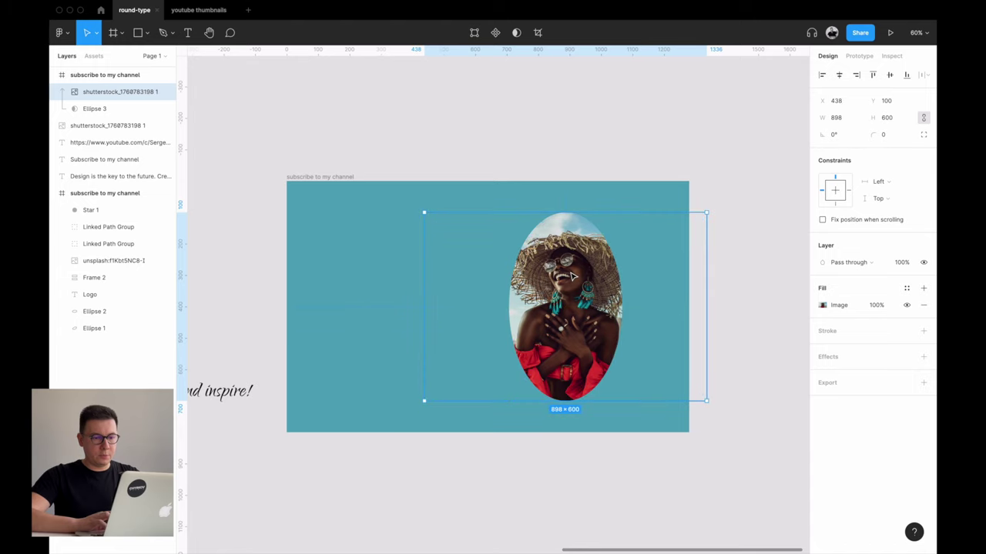
left_click(572, 141)
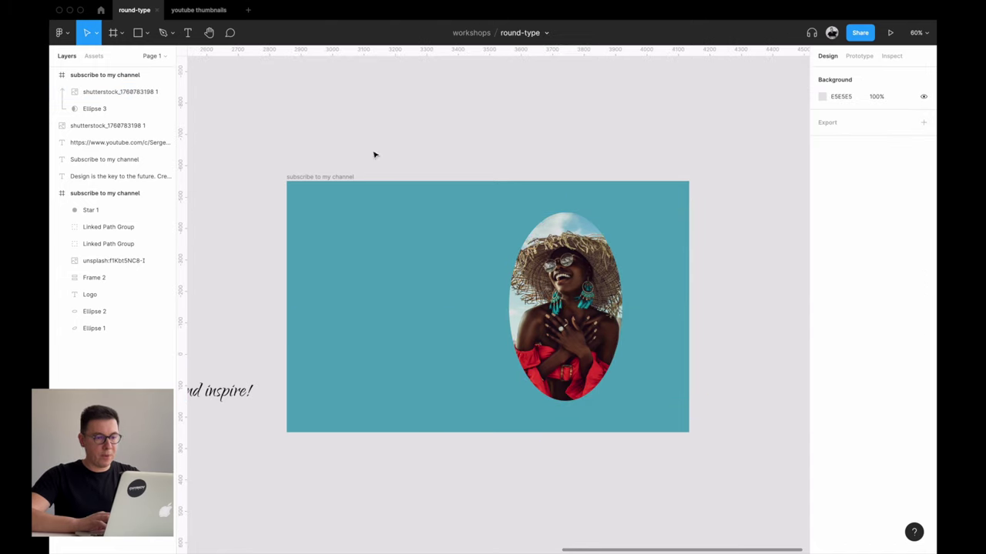
- Group the masked photo with Ellipse 3 as Group 1
left_click(579, 288)
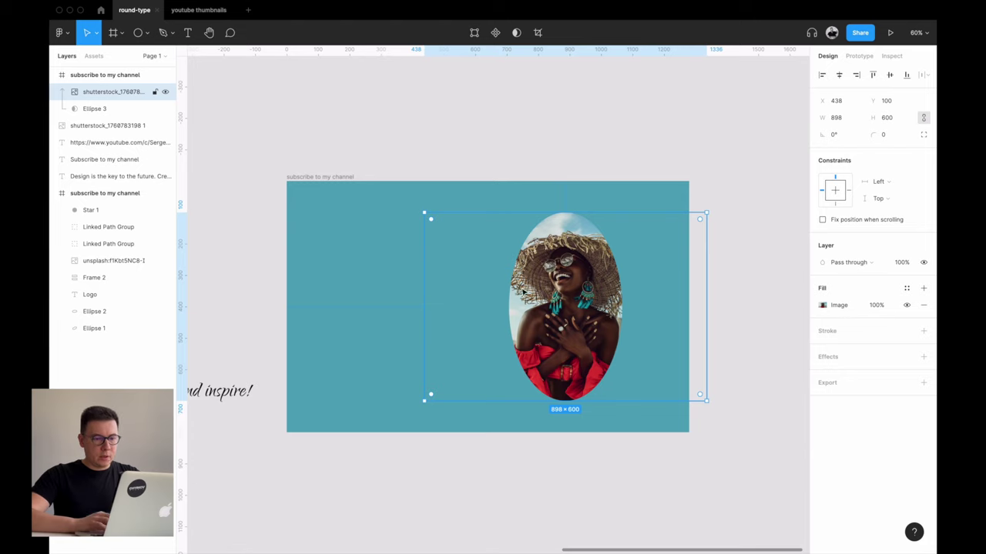
left_click(117, 110, "shift")
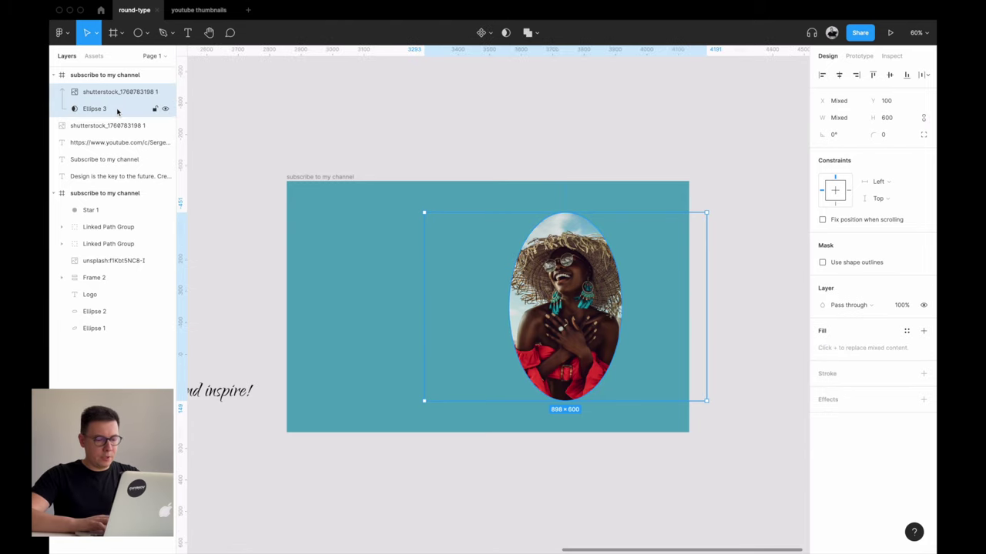
key("super+g")
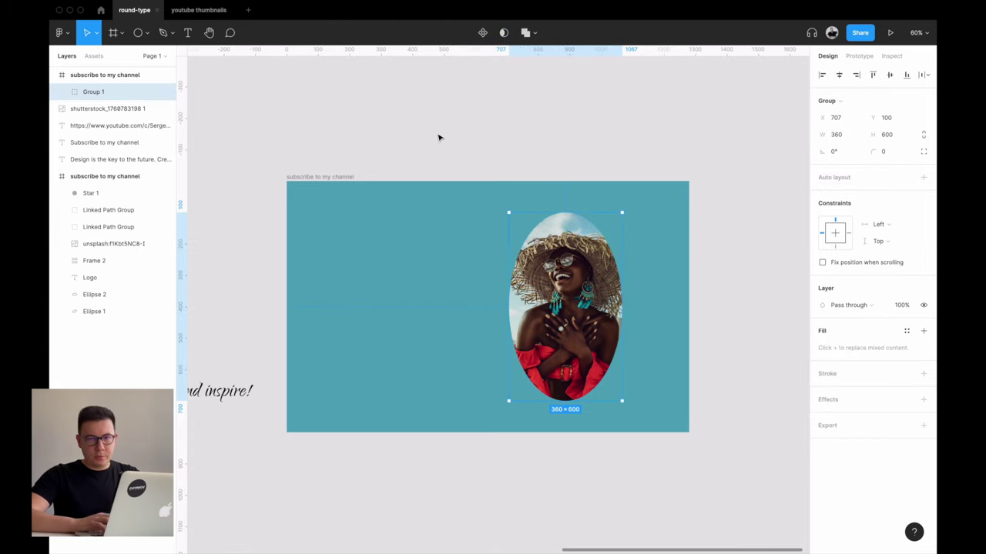
left_click(439, 138)
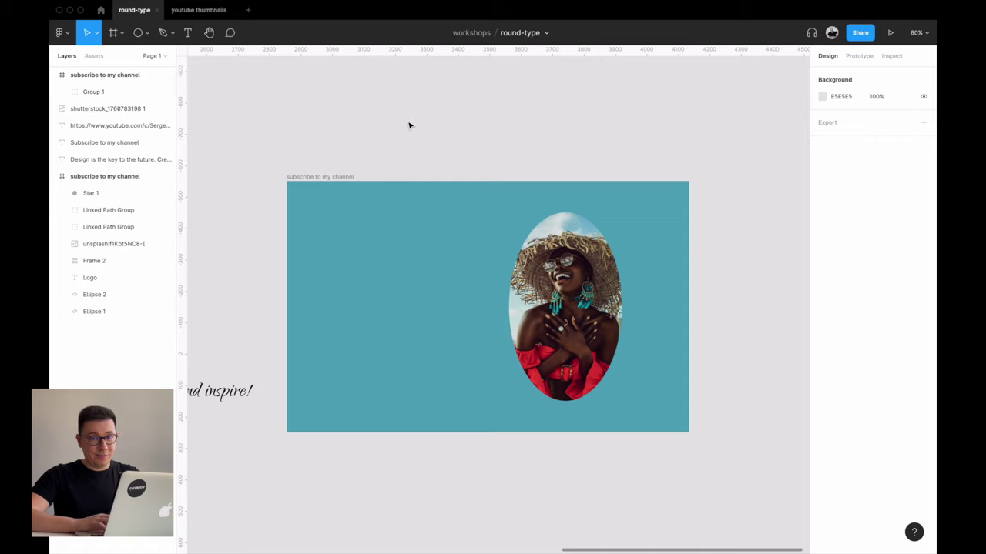
- Draw a second grey ellipse to the left of the photo
left_click(144, 34)
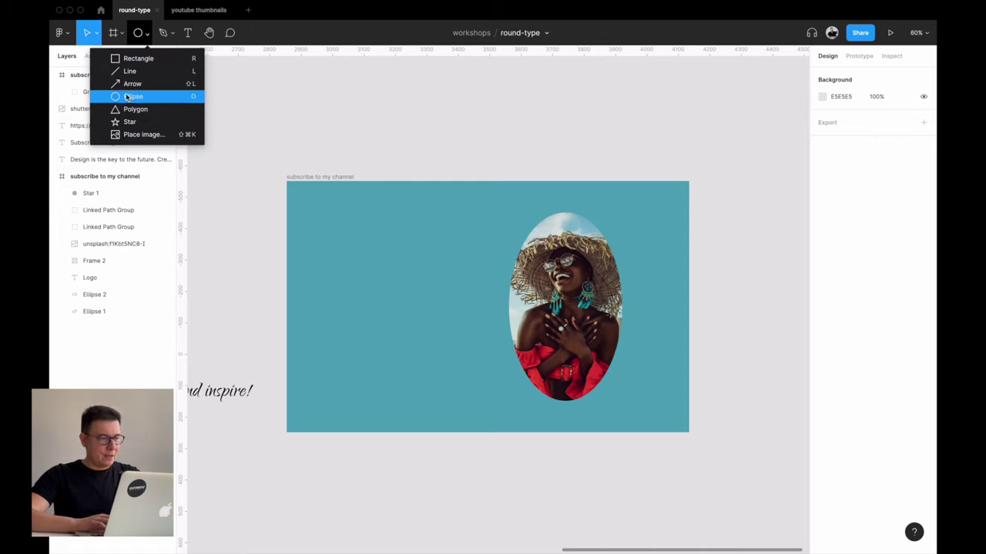
left_click(132, 96)
left_click_drag(401, 245, 481, 413)
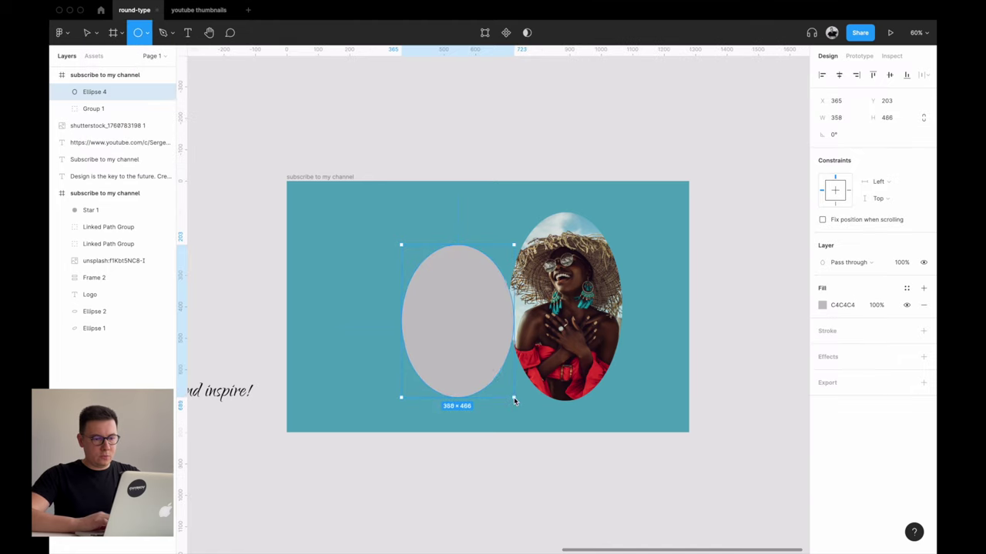
key("v")
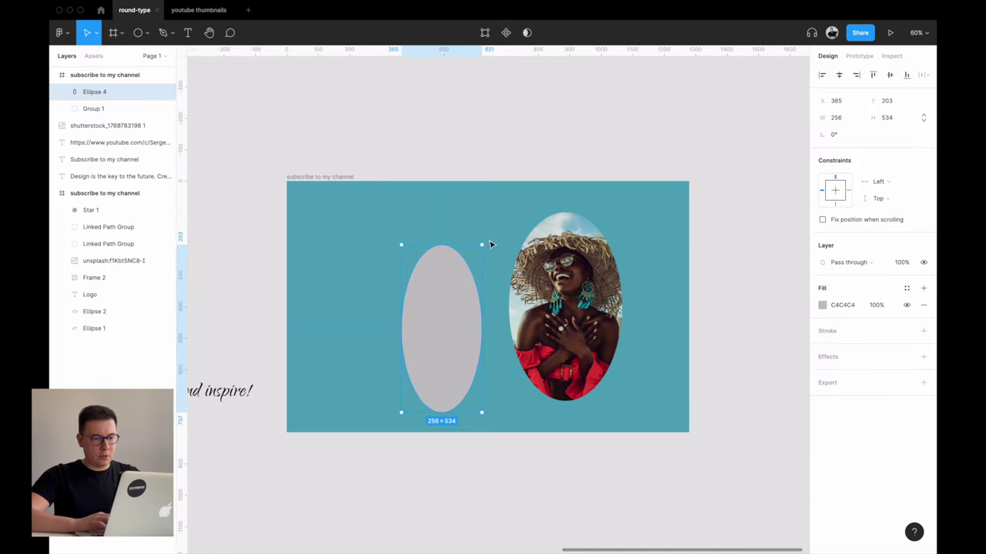
- Tilt the new ellipse to −70.38°, lay it over the photo and resize it to 350.62×710.61
left_click_drag(486, 240, 585, 319)
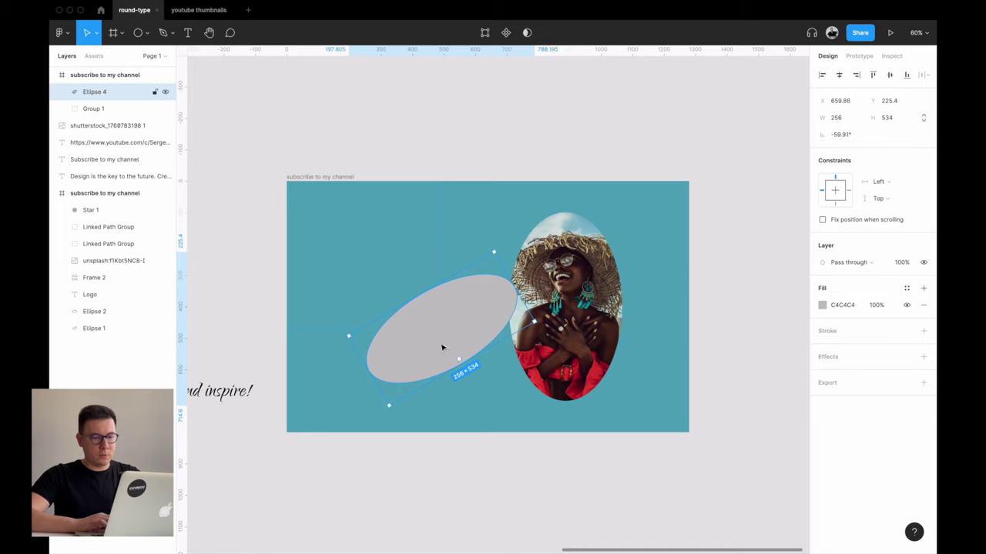
left_click_drag(442, 348, 558, 320)
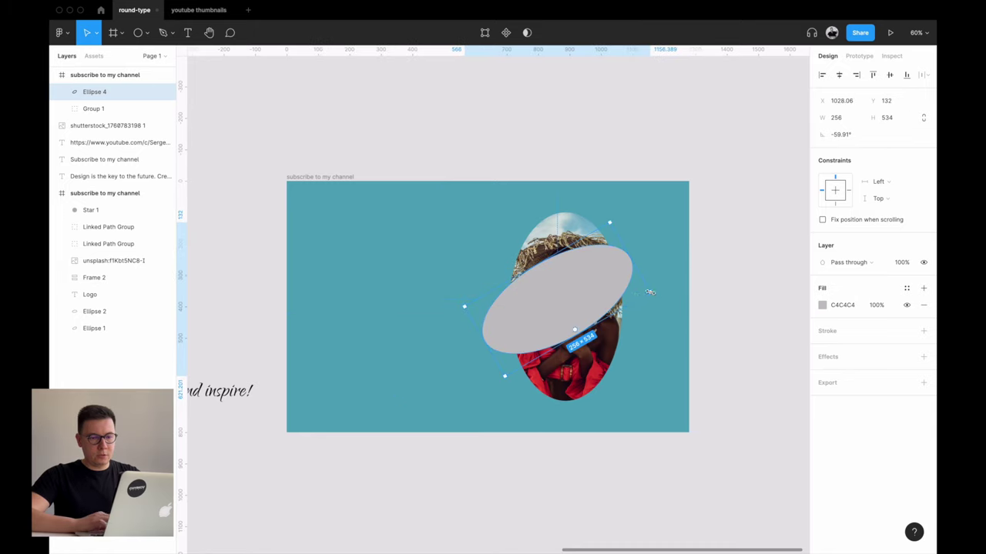
mouse_move(650, 292)
left_mouse_down()
mouse_move(693, 316)
mouse_move(678, 332)
left_mouse_up()
left_click_drag(480, 340, 447, 361)
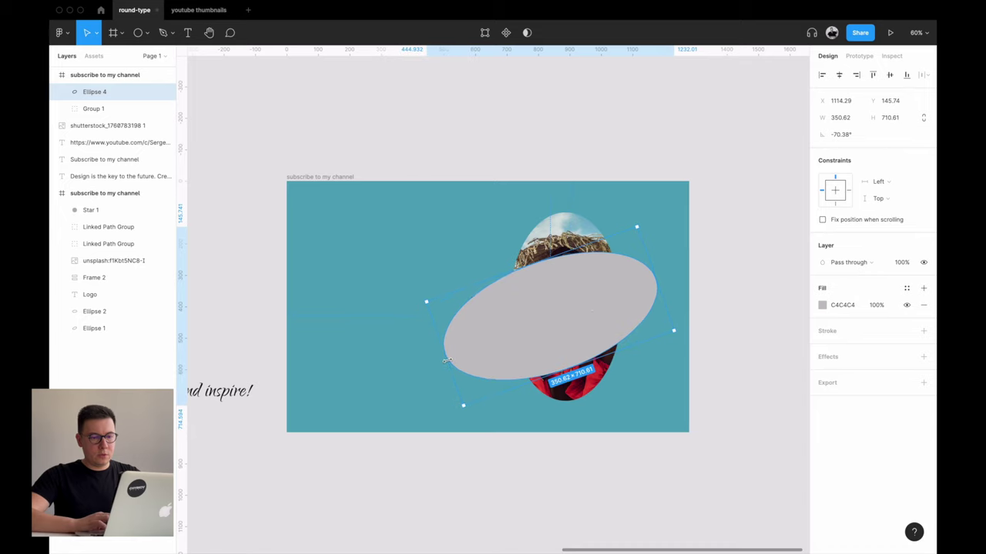
mouse_move(579, 310)
left_mouse_down()
mouse_move(565, 308)
mouse_move(572, 312)
left_mouse_up()
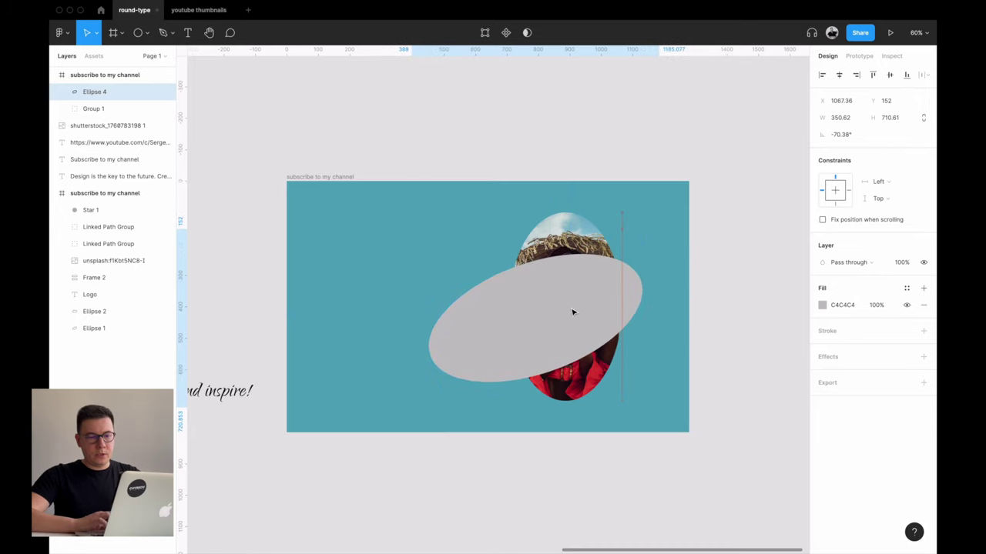
- Remove Ellipse 4's fill and give it a white FFFFFF 1-px stroke
left_click(923, 304)
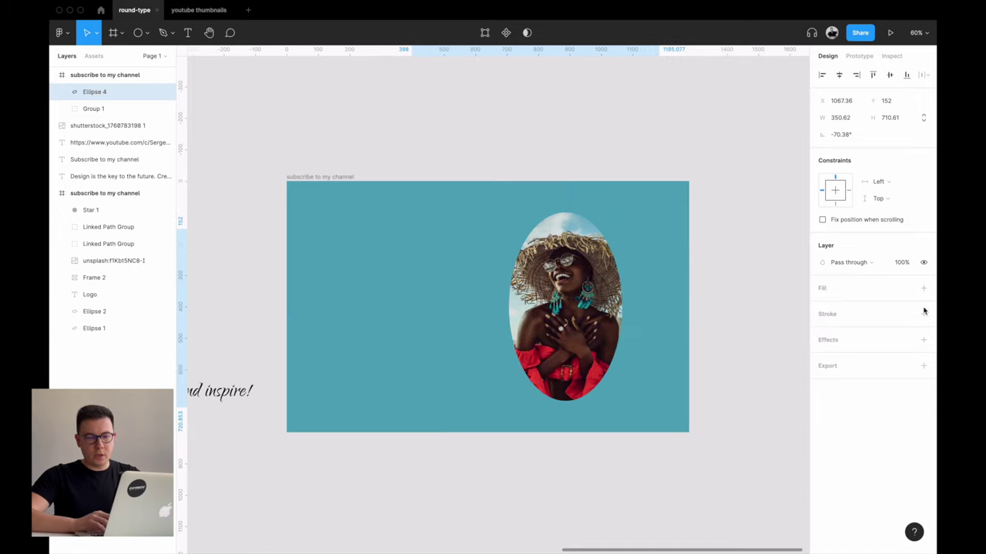
left_click(923, 314)
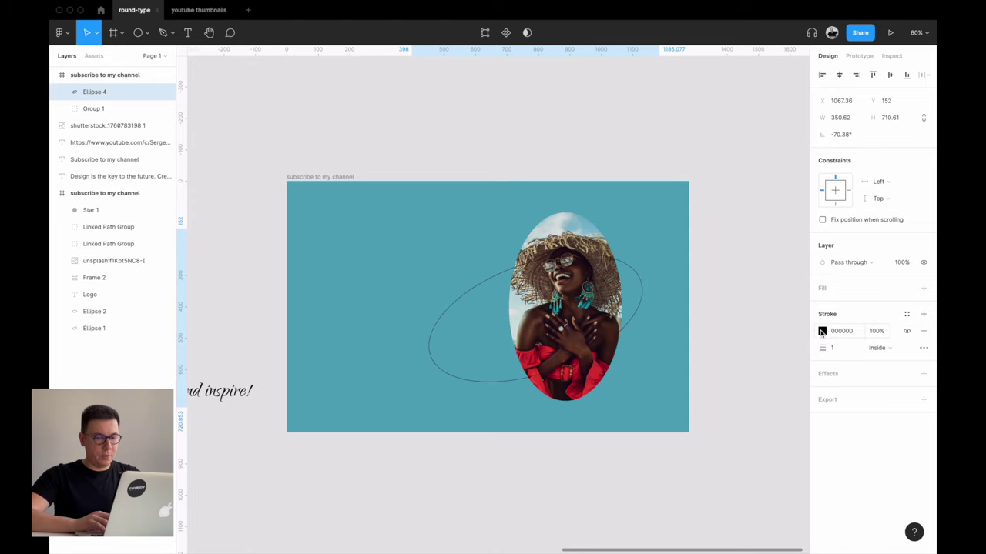
left_click(822, 331)
left_click(700, 305)
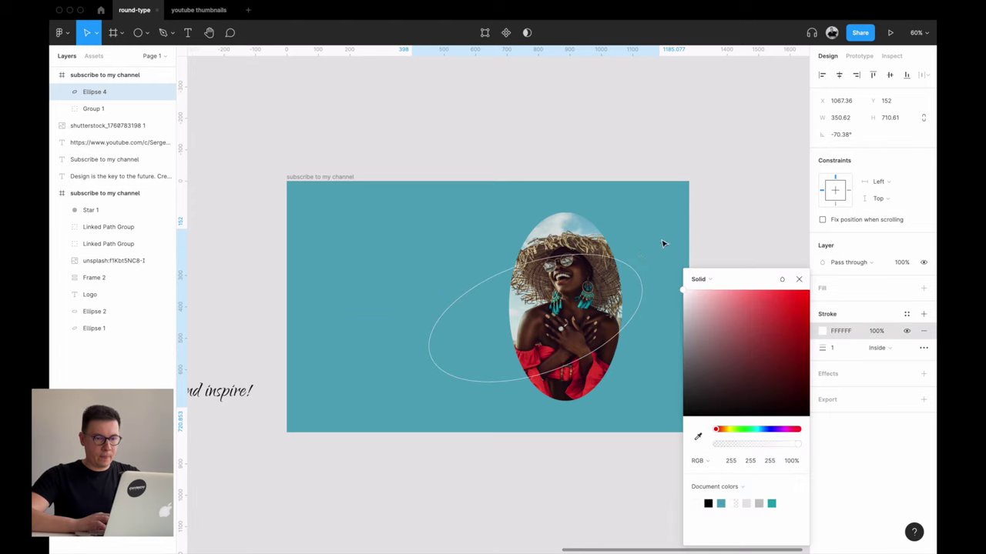
left_click(748, 131)
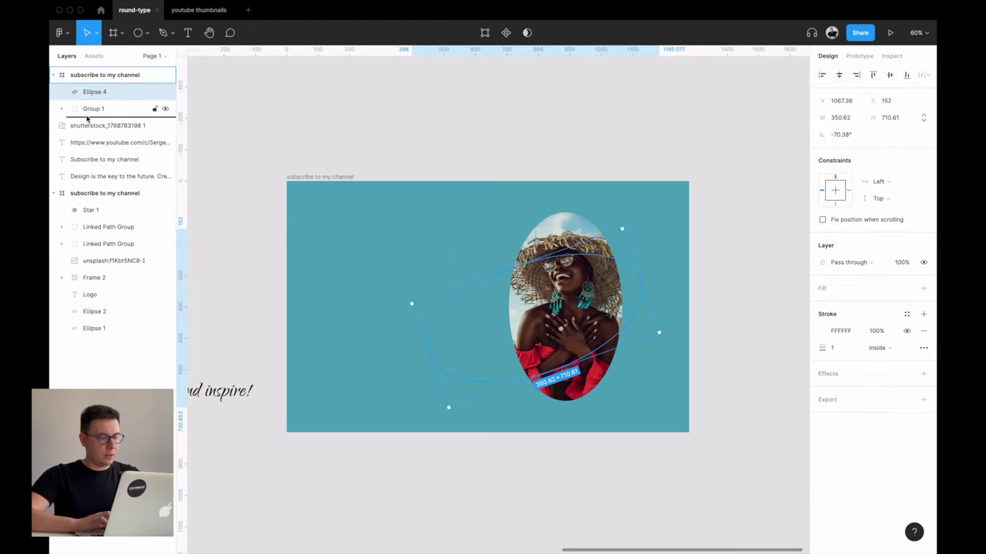
- Place Group 1 above Ellipse 4 in Layers and duplicate the ellipse as Ellipse 5
left_click_drag(87, 93, 86, 117)
left_click(506, 101)
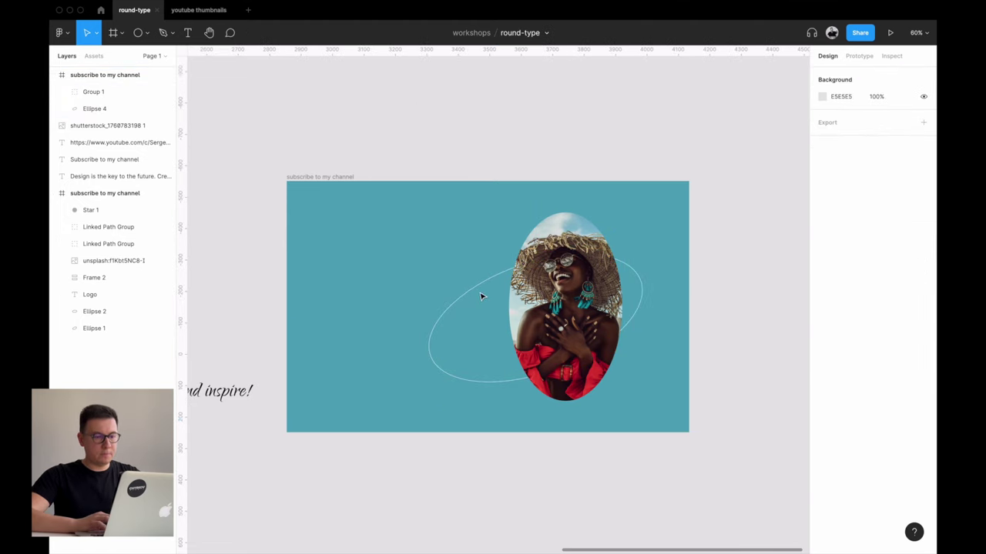
left_click(94, 110)
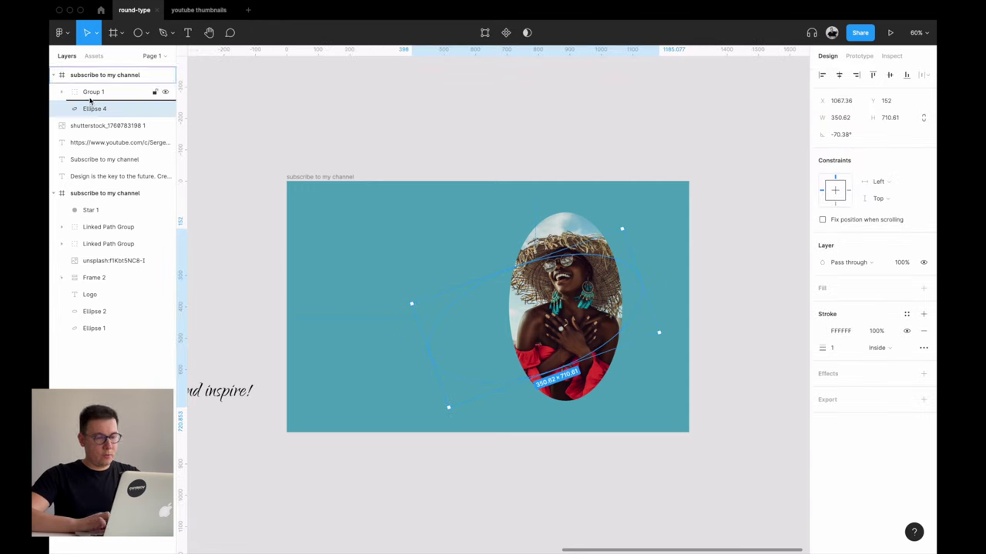
key("ctrl+d")
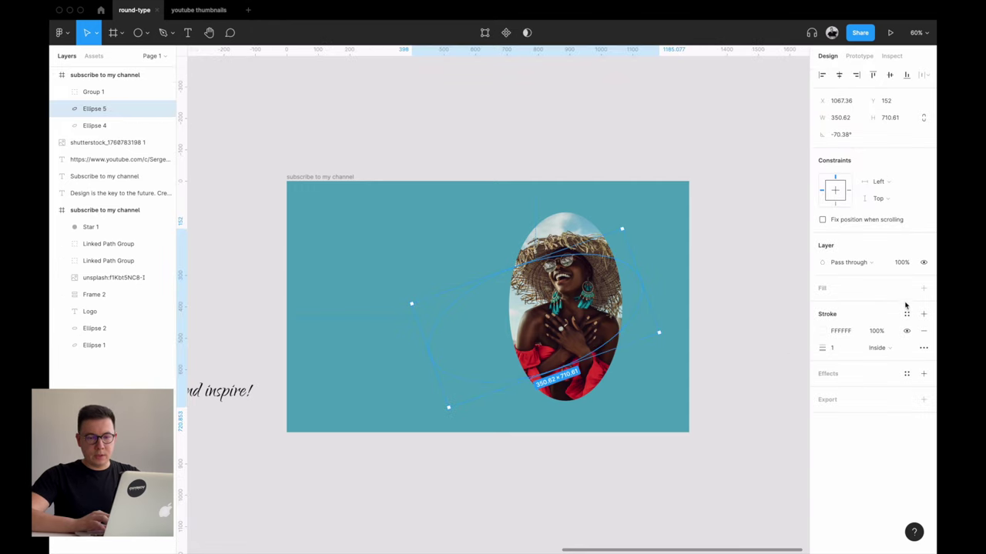
- Give Ellipse 5 a FFFFFF fill at 10% with no stroke and tilt it to −83.94°
left_click(923, 288)
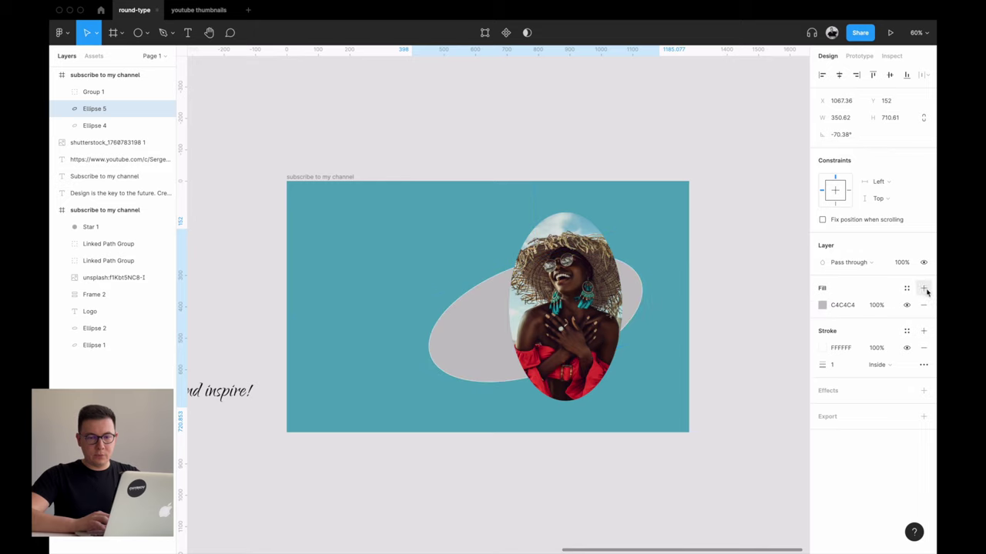
left_click(923, 348)
left_click(821, 305)
double_click(841, 305)
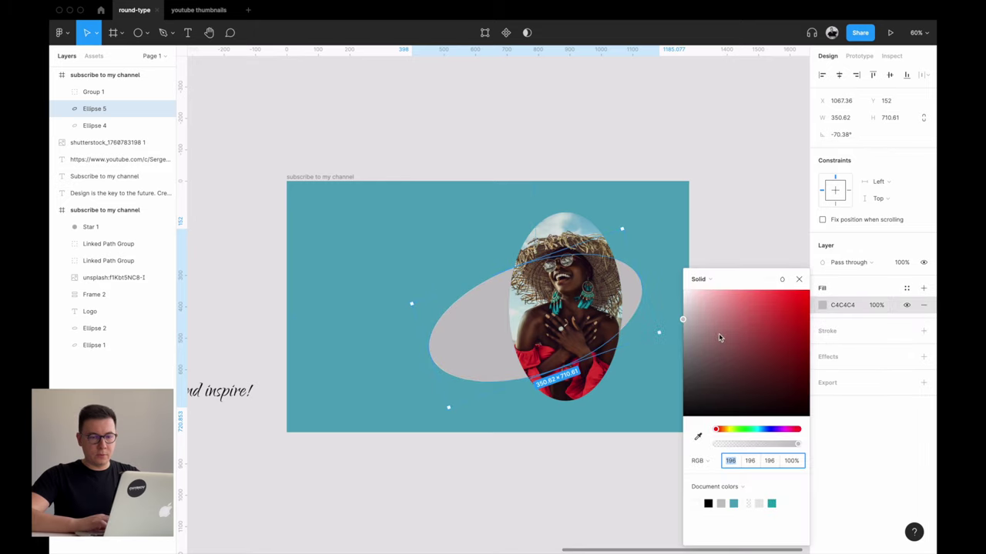
type("FFFFFF")
key("Return")
left_click(872, 306)
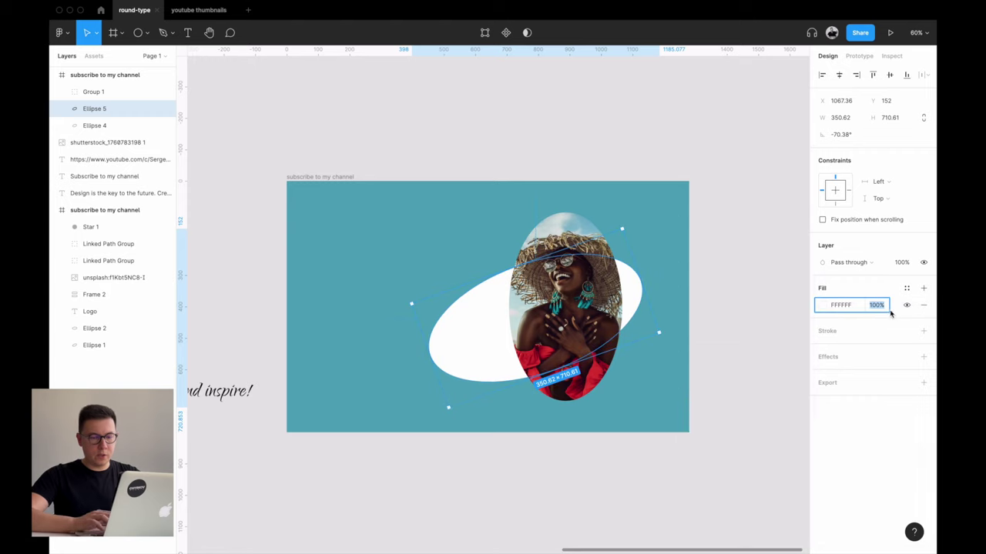
type("10")
key("Return")
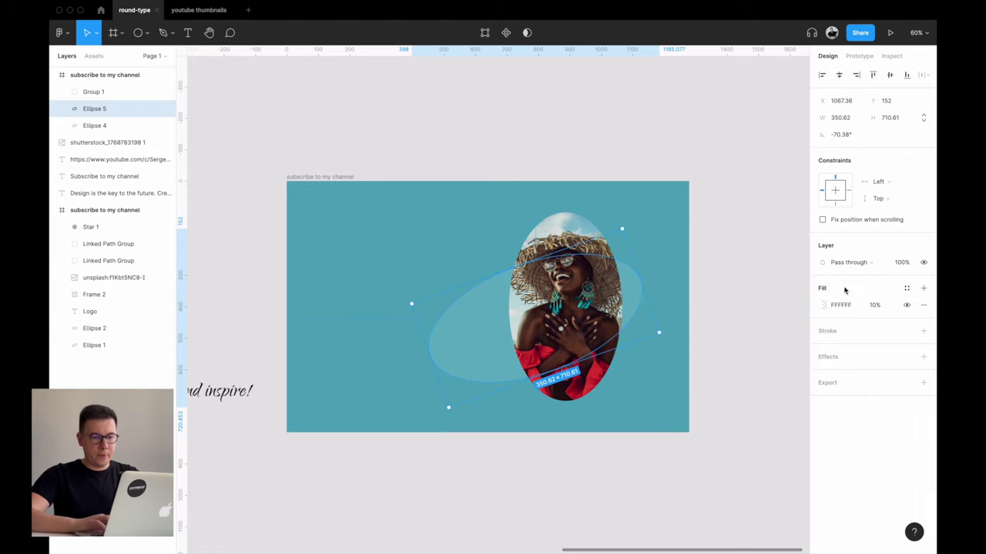
mouse_move(625, 226)
left_mouse_down()
mouse_move(649, 260)
mouse_move(649, 248)
left_mouse_up()
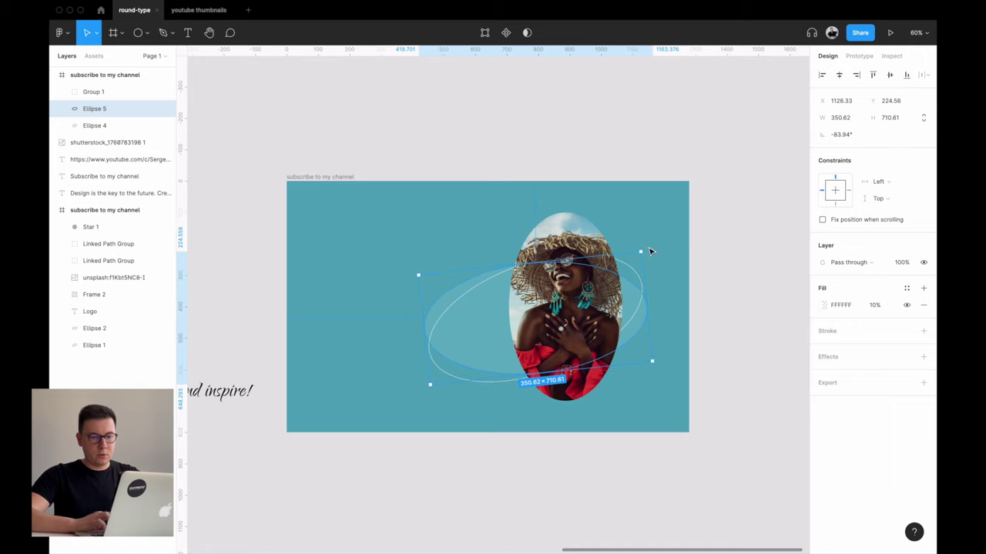
- Rotate the outline Ellipse 4 to about −63° and the faint Ellipse 5 to about −78°
left_click(730, 264)
left_click(637, 272)
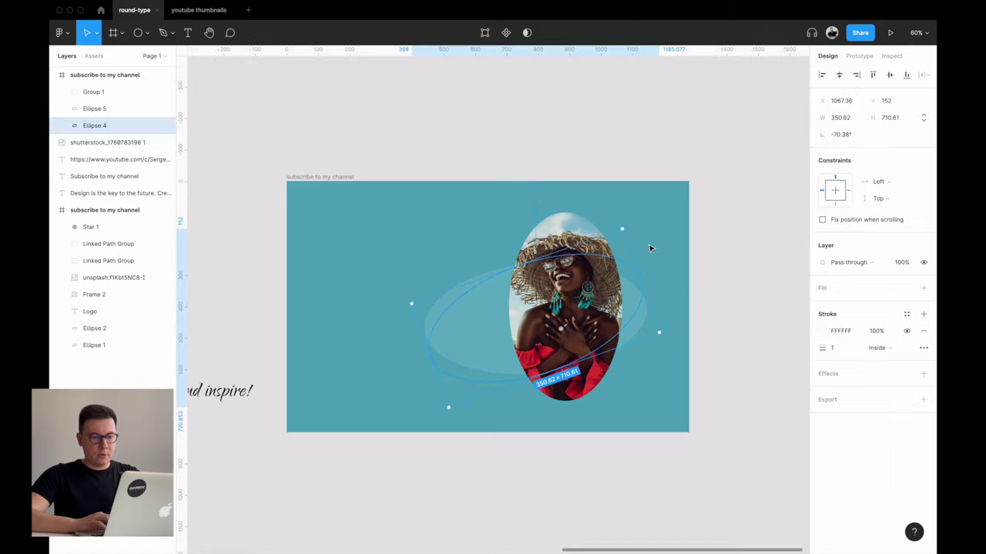
left_click_drag(628, 224, 616, 213)
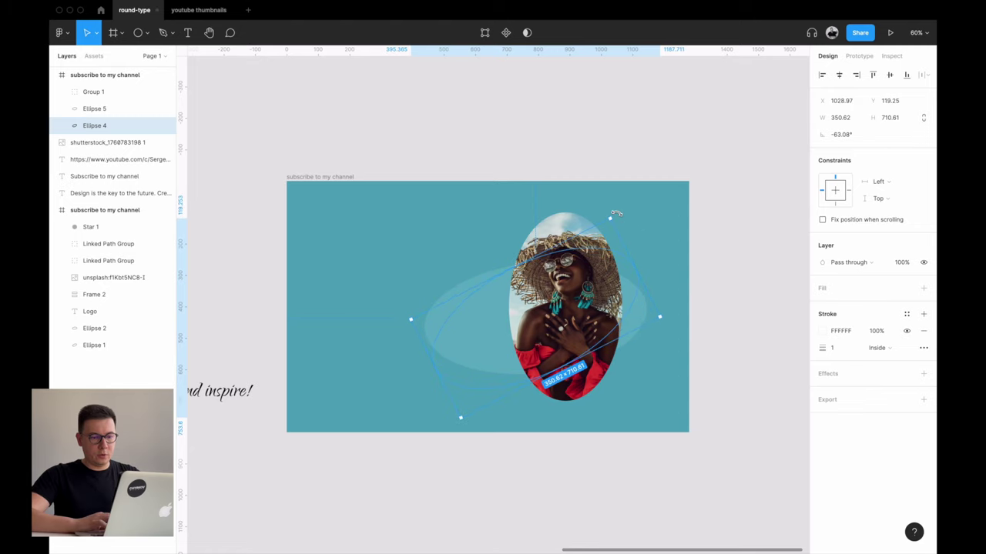
left_click(765, 273)
scroll(746, 321, "down", 2)
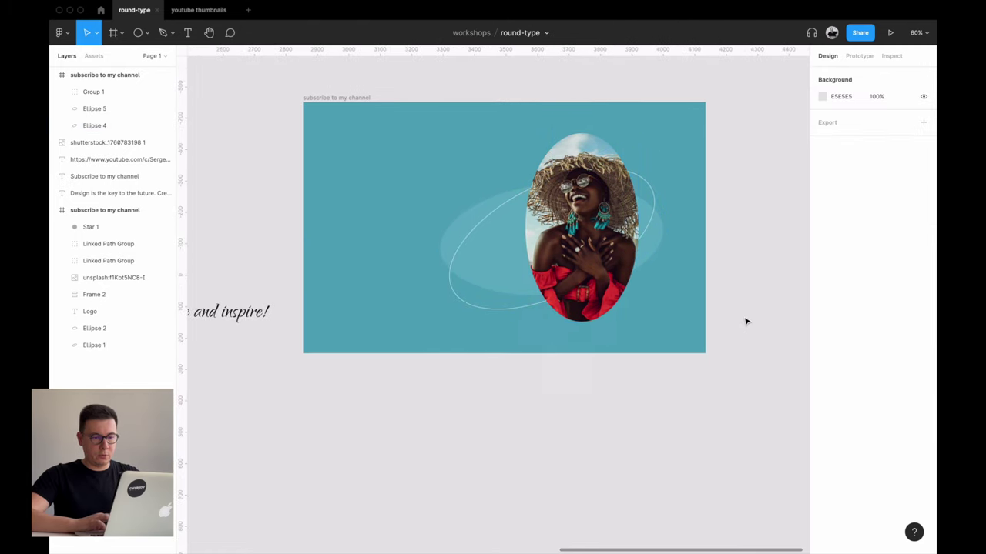
left_click(469, 223)
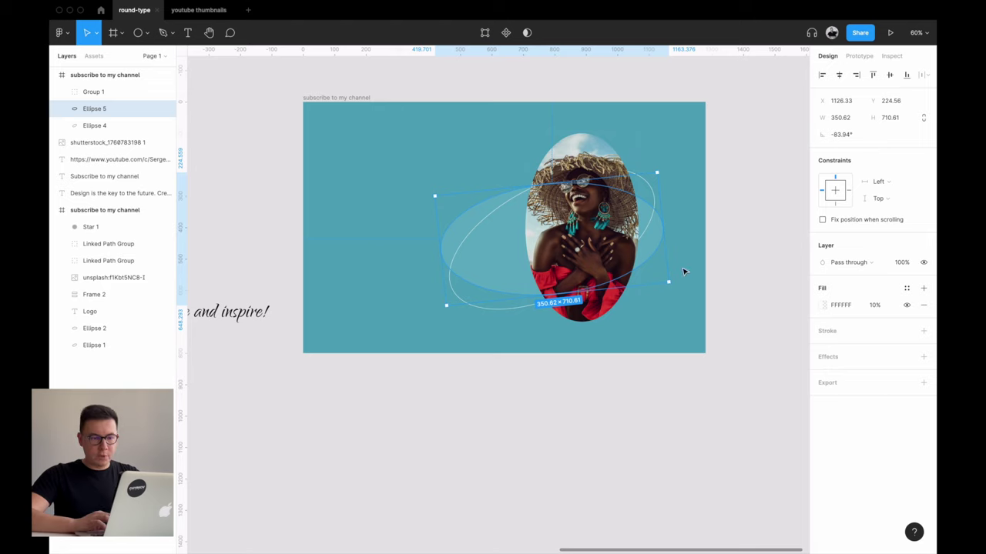
left_click_drag(677, 274, 677, 266)
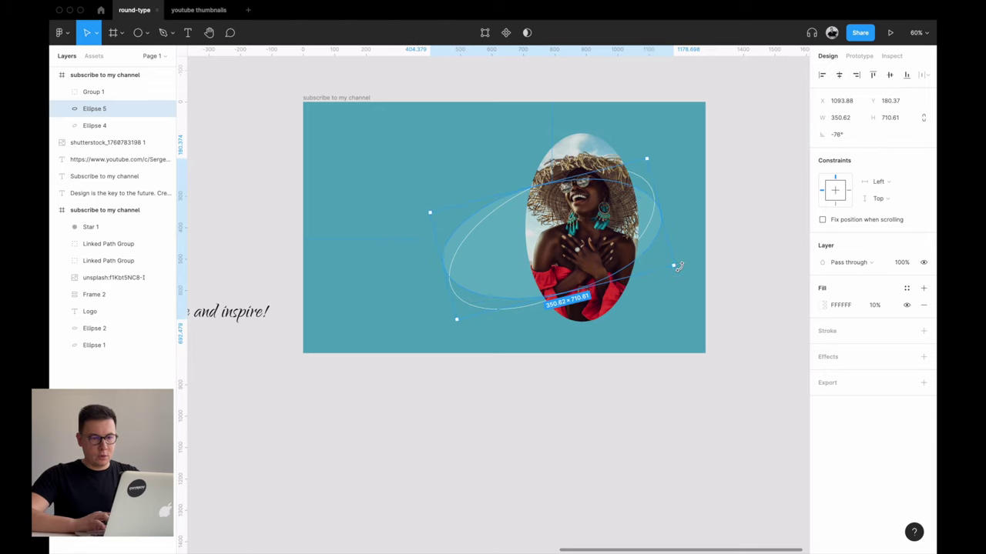
left_click(730, 201)
- Nudge the white outline Ellipse 4 downward with the arrow keys
left_click(639, 179)
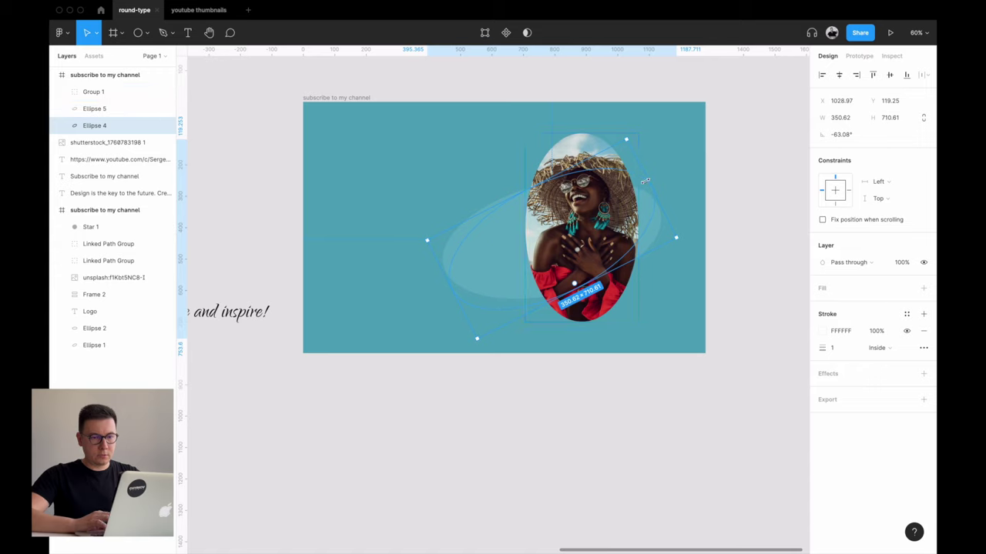
key("shift+Down")
key("shift+Down")
key("shift+Down")
key("Down")
key("Down")
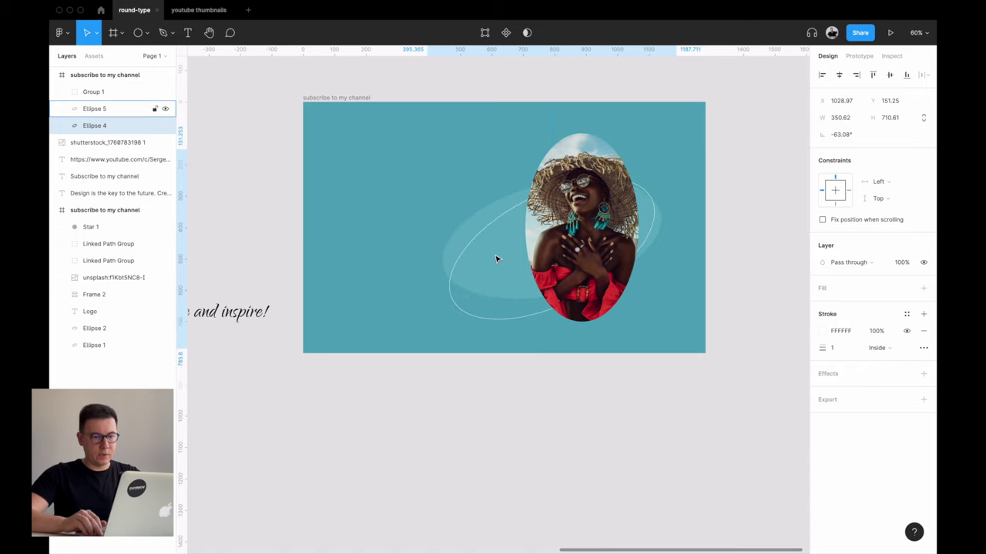
key("Down")
key("Down")
key("Down")
key("Down")
key("Down")
key("Down")
key("Down")
key("Down")
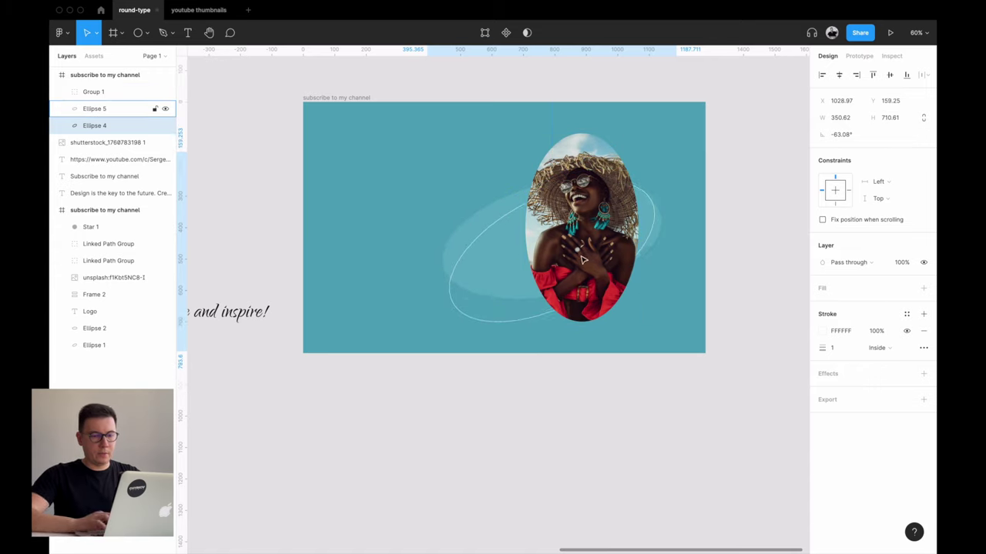
key("Escape")
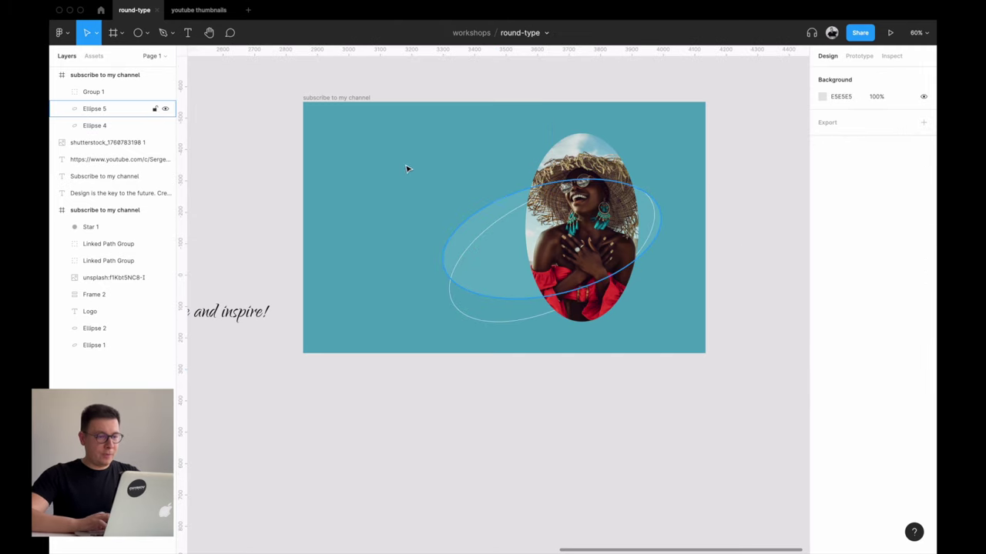
scroll(423, 293, "up", 5)
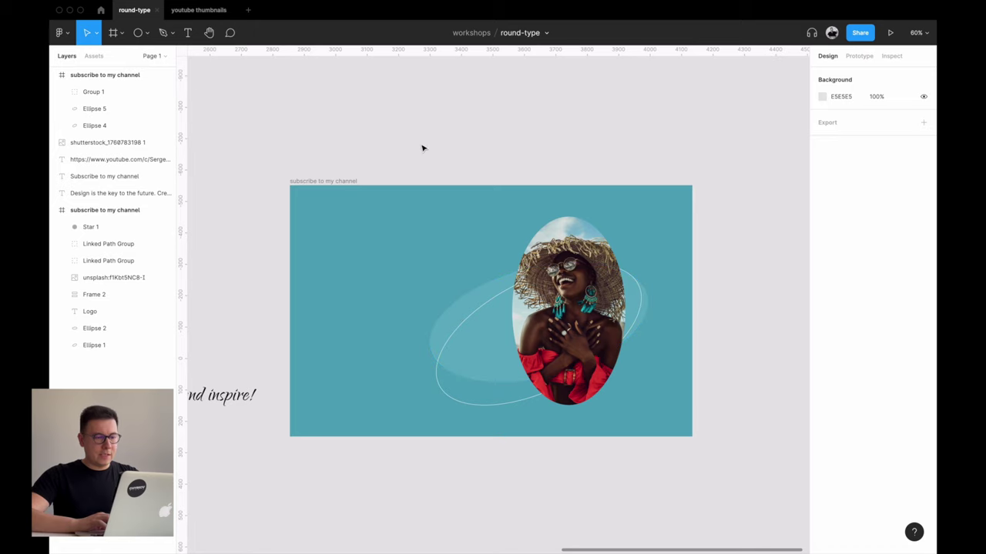
- Draw a 158×158 star above the banner and give it 40 points
left_click(146, 32)
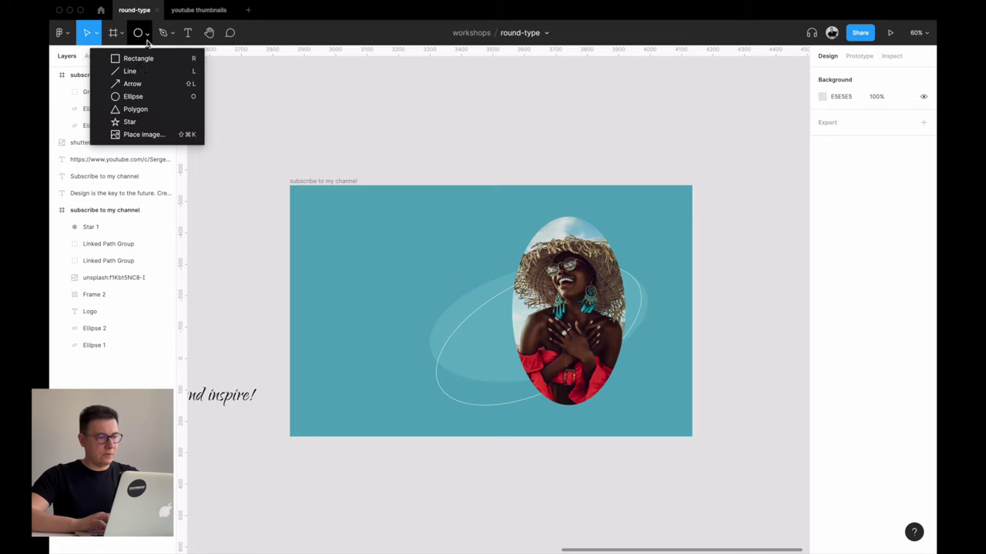
left_click(143, 120)
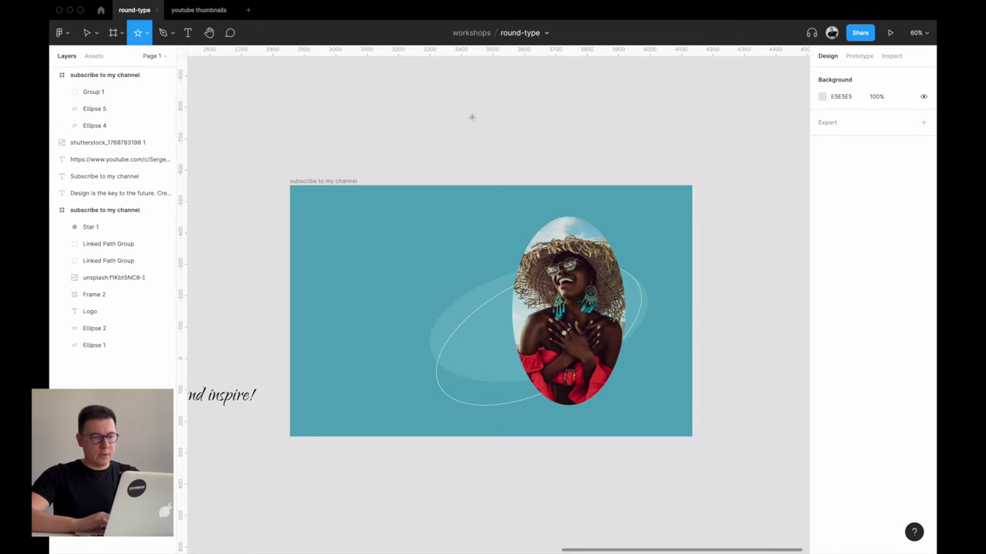
left_click_drag(451, 95, 501, 145)
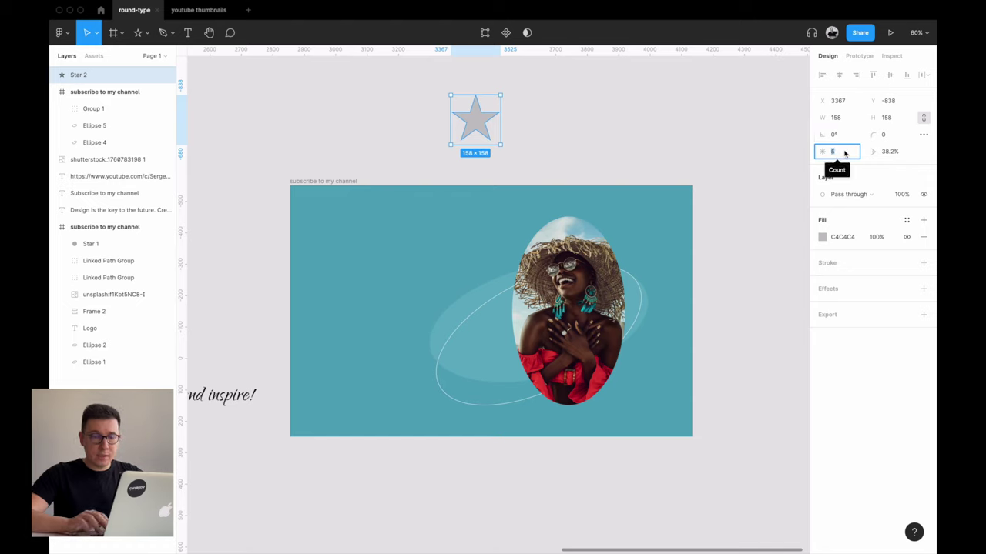
type("40")
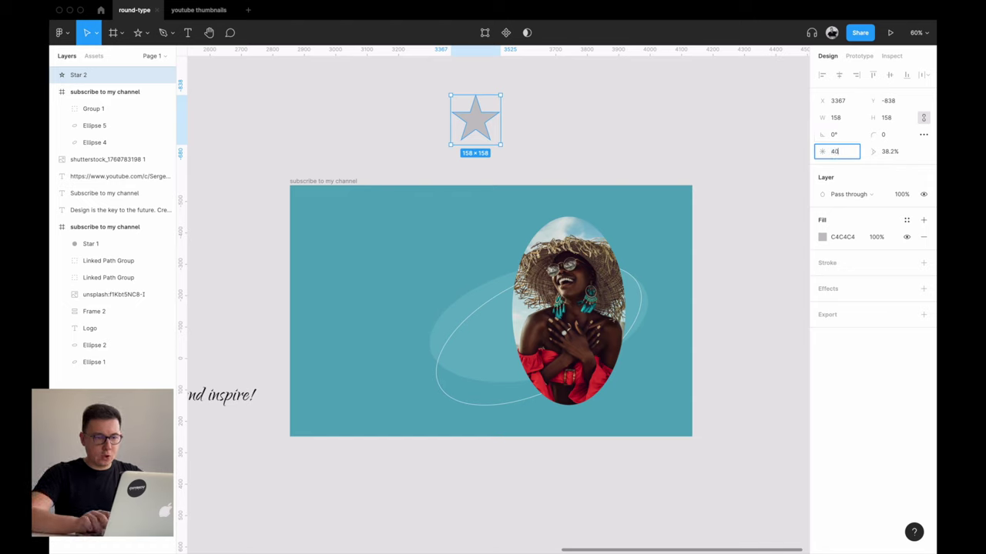
key("Return")
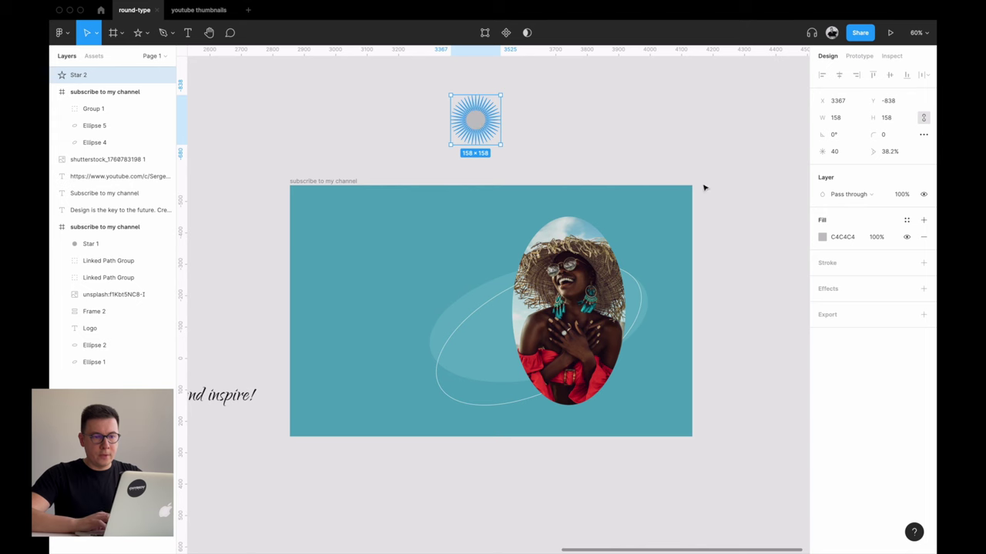
left_click(497, 110)
scroll(488, 117, "up", 5)
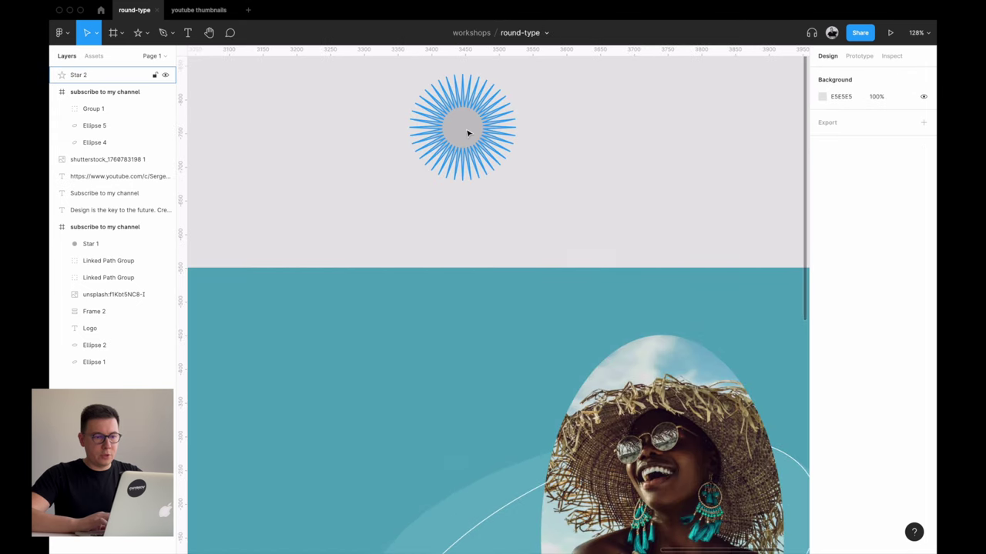
- Thin Star 2's rays by setting its ratio to 8%
left_click_drag(476, 177, 487, 234)
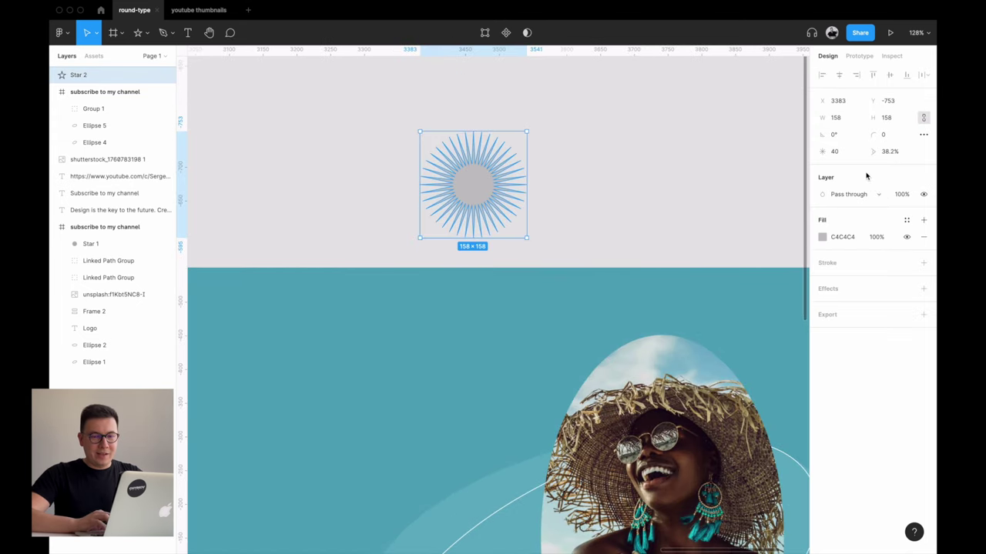
left_click(900, 157)
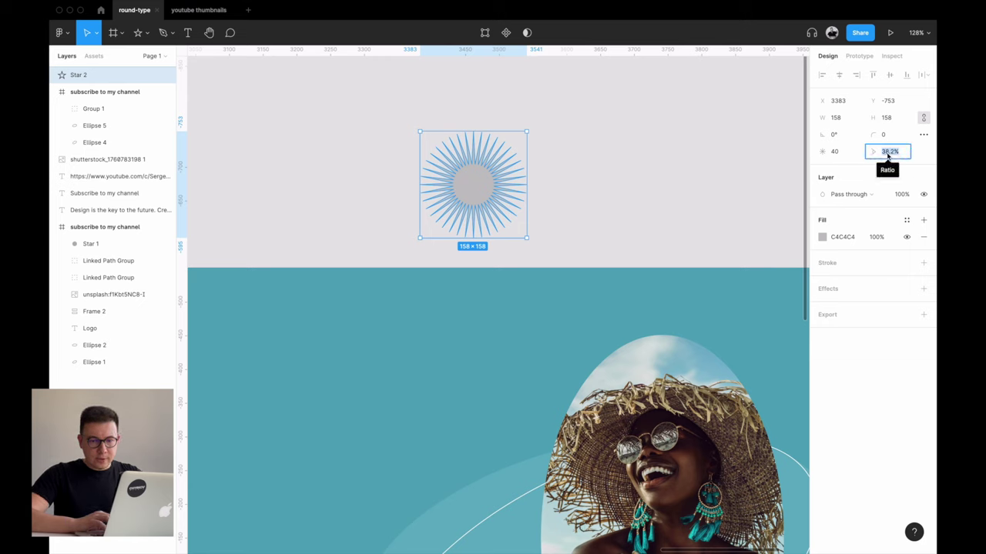
type("0")
key("Return")
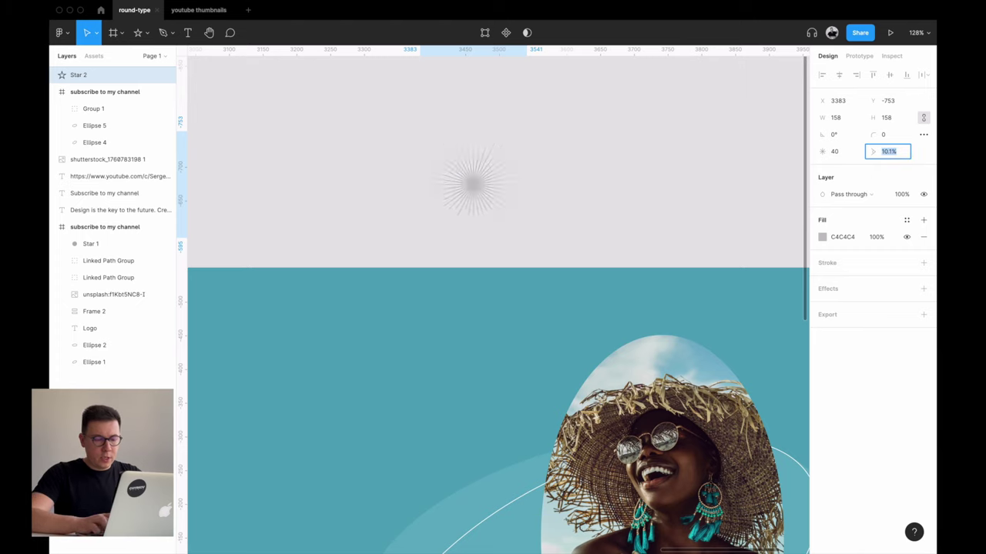
key("shift+Up")
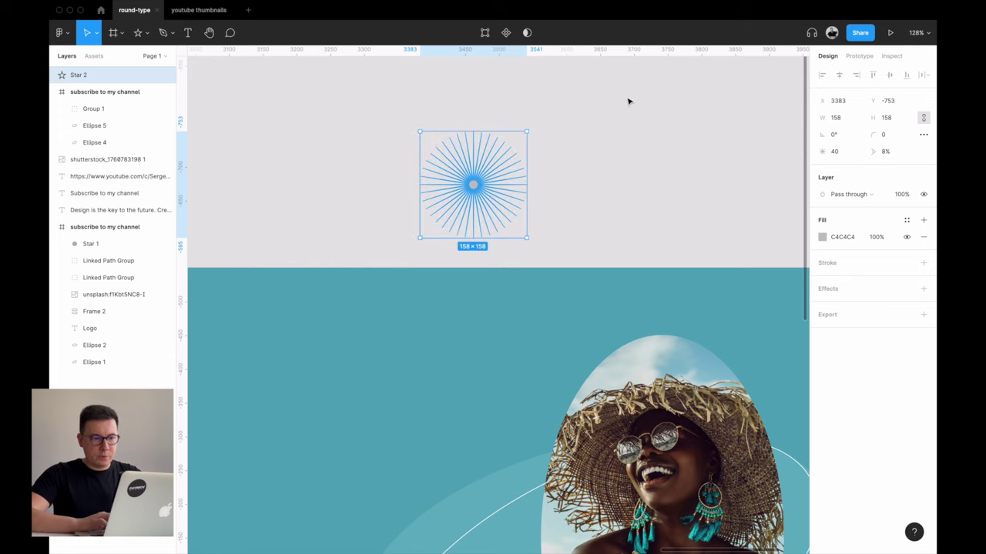
left_click(630, 148)
- Colour Star 2 white FFFFFF and place it on the orbit line at X 454, Y 377
left_click(495, 185)
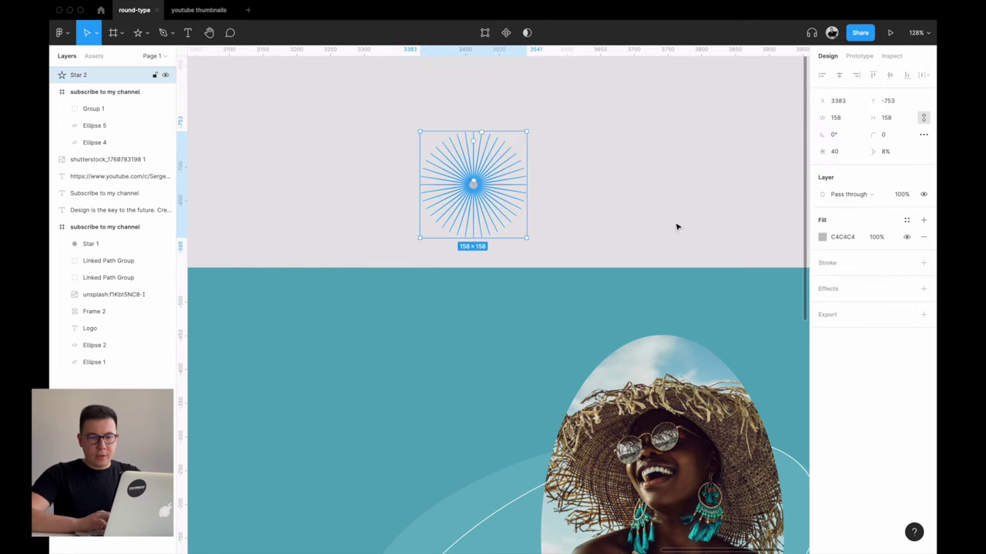
left_click(822, 236)
left_click_drag(701, 281, 636, 190)
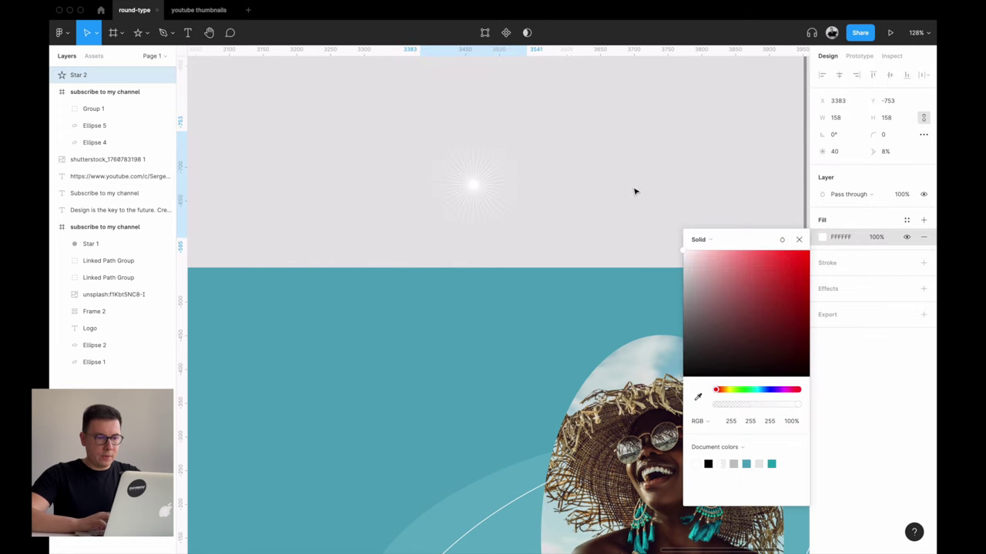
left_click(635, 191)
scroll(635, 191, "down", 3)
mouse_move(475, 90)
left_mouse_down()
mouse_move(444, 471)
mouse_move(429, 479)
left_mouse_up()
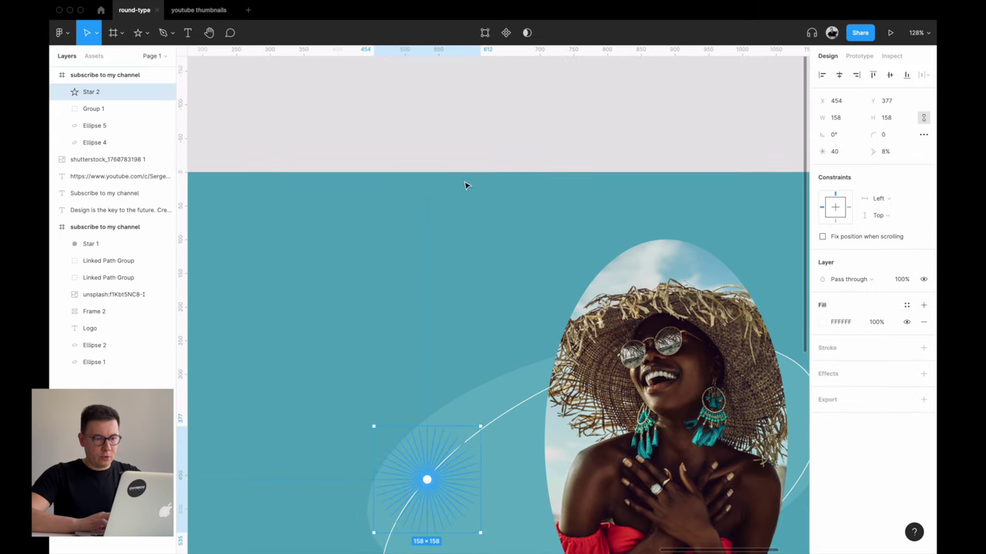
- Change Star 2 to 24 points with a 6% ratio
left_click(477, 120)
scroll(469, 339, "down", 5)
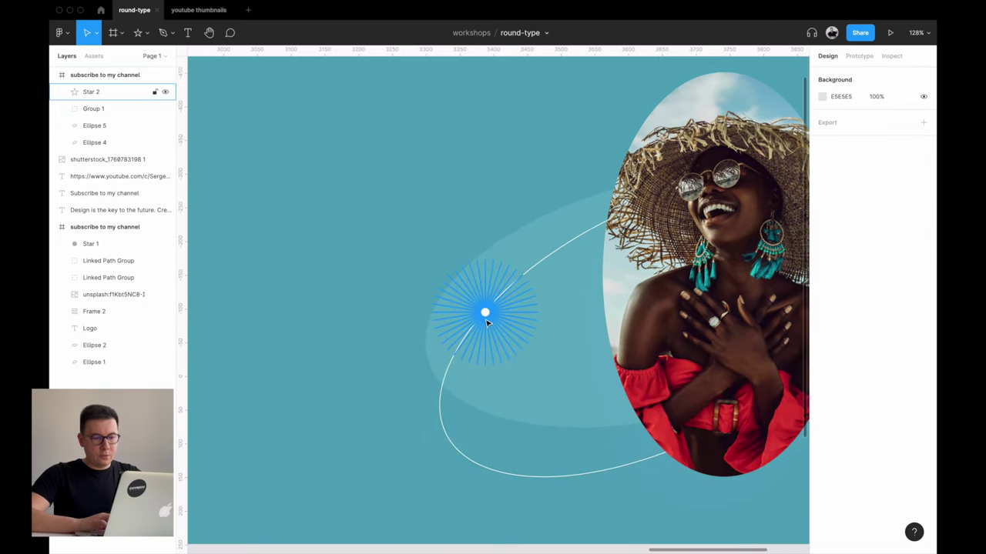
left_click(485, 318)
left_click(846, 157)
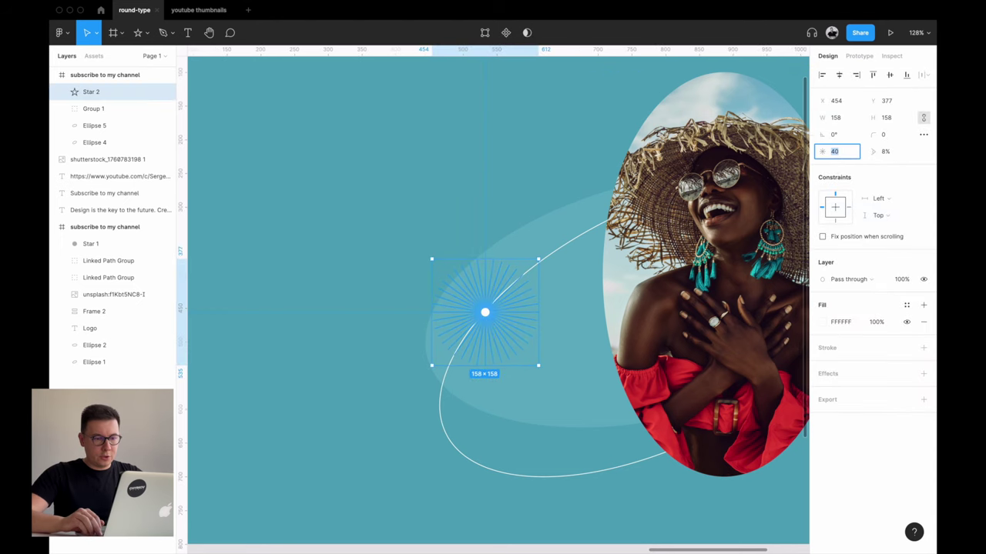
type("20")
key("Return")
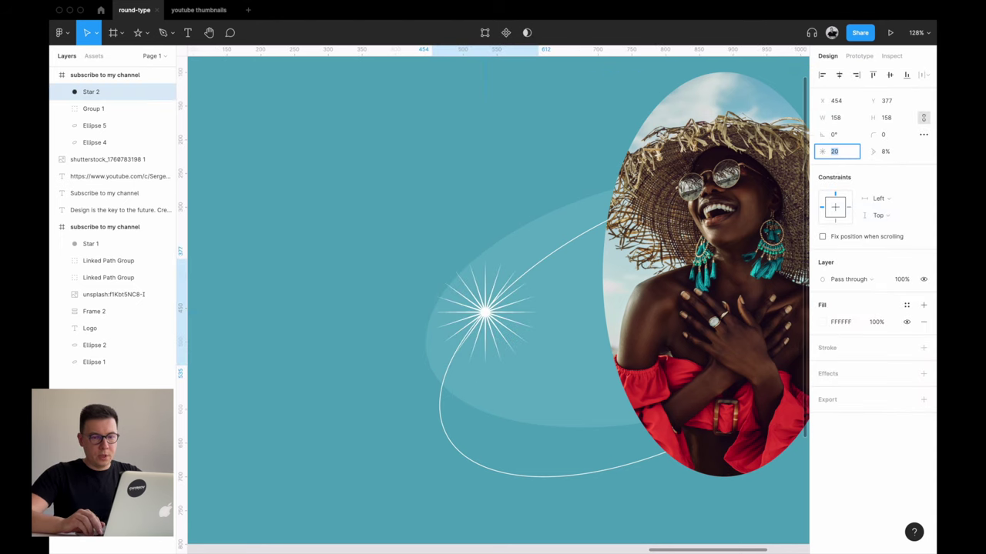
type("4")
key("Return")
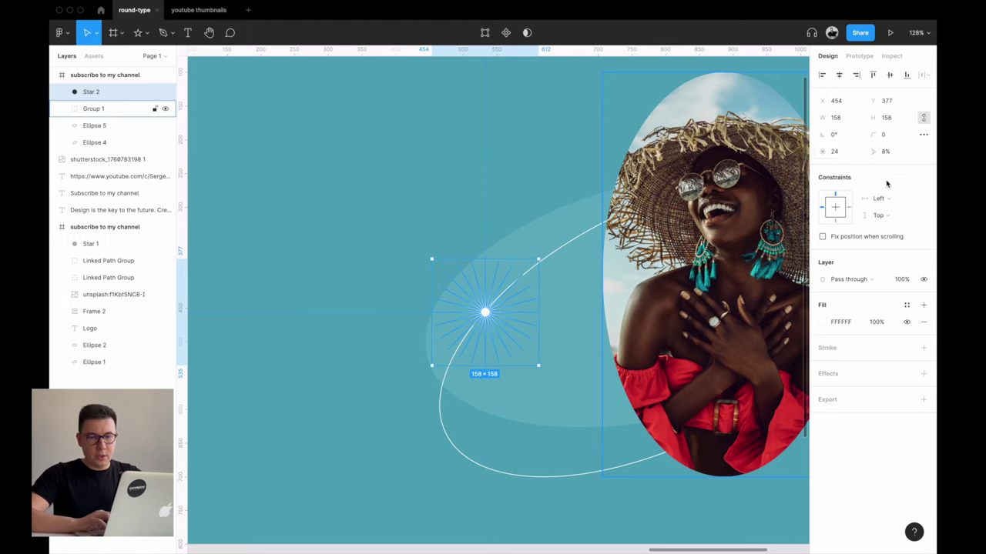
left_click(887, 151)
type("6")
key("Return")
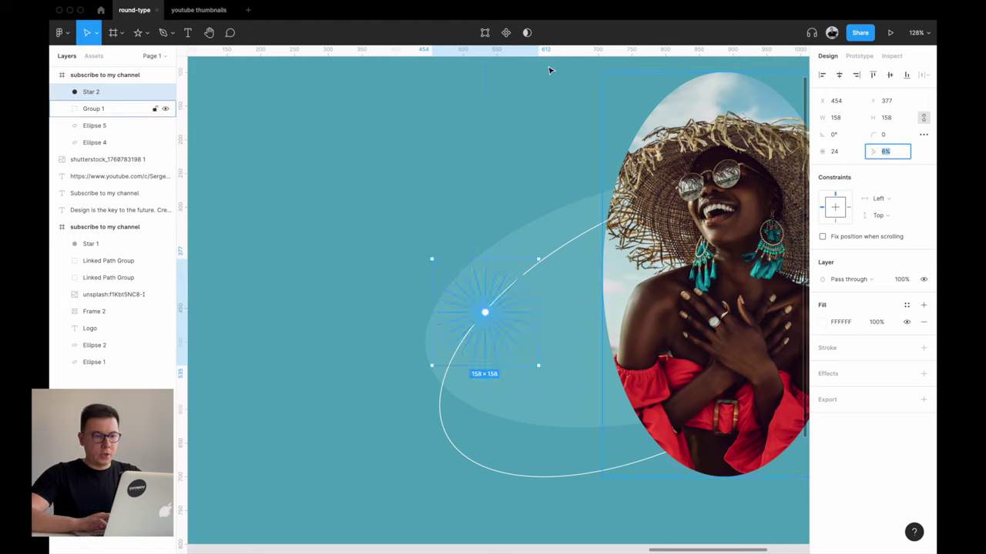
scroll(409, 218, "down", 5)
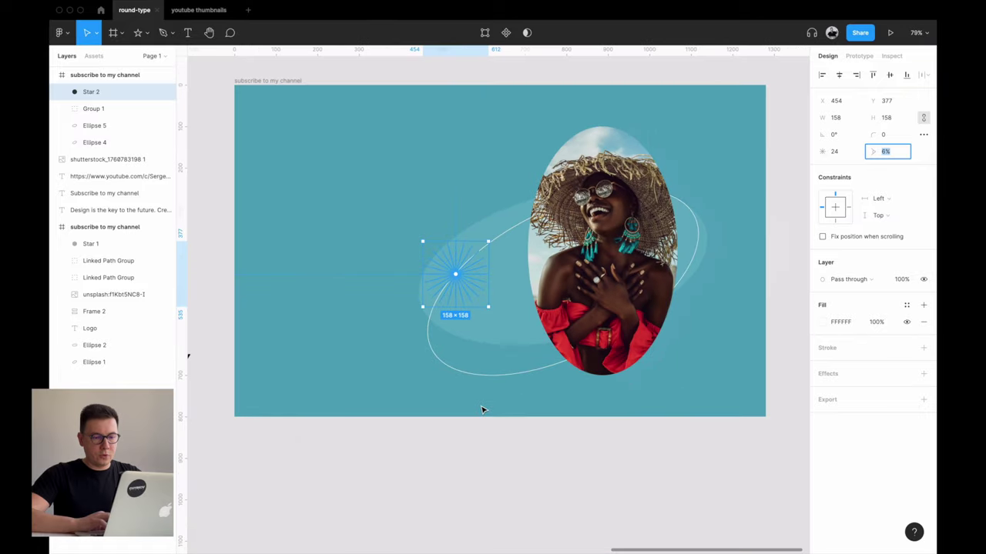
left_click(471, 495)
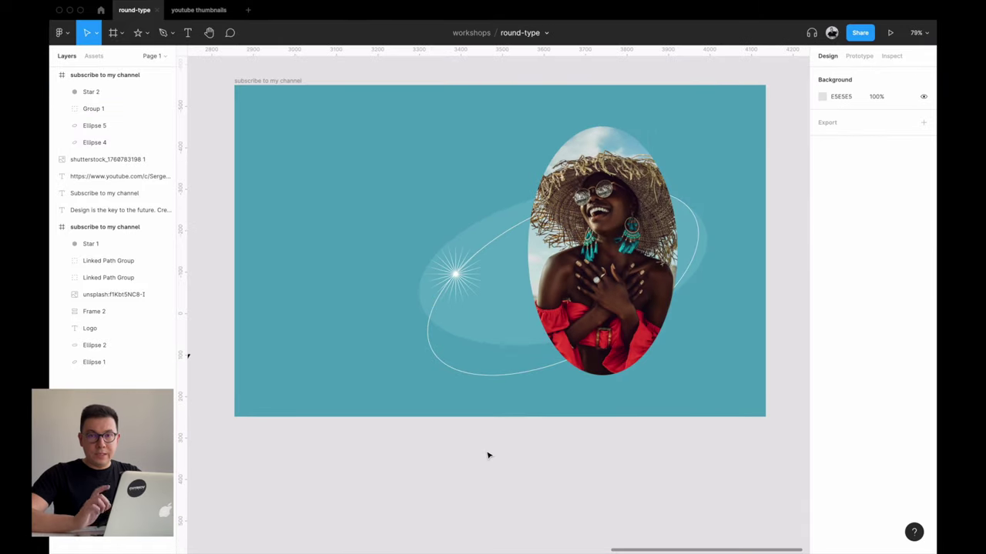
- Select the menu icon and Logo text in the horizontal design
scroll(355, 481, "down", 3)
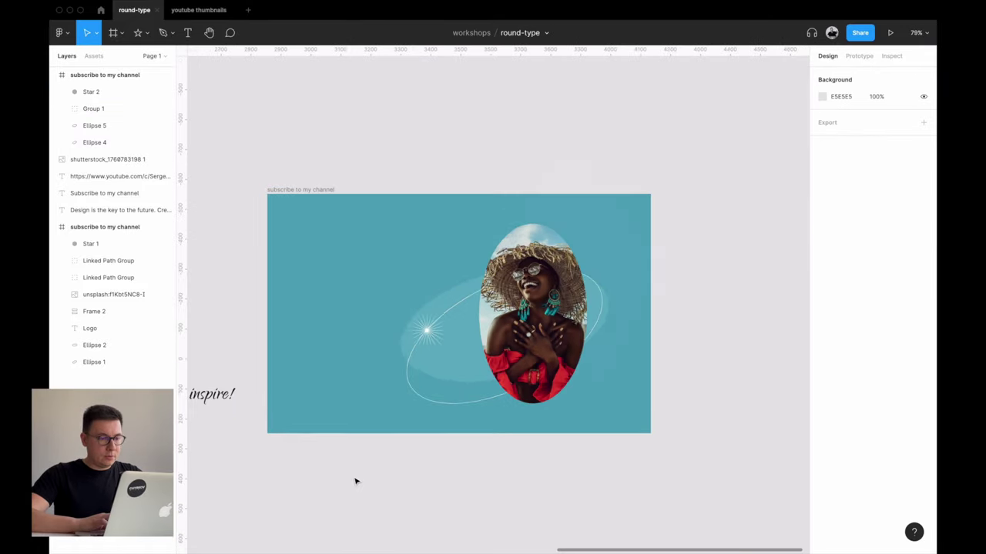
scroll(377, 289, "left", 4)
scroll(431, 218, "left", 1)
scroll(337, 226, "left", 4)
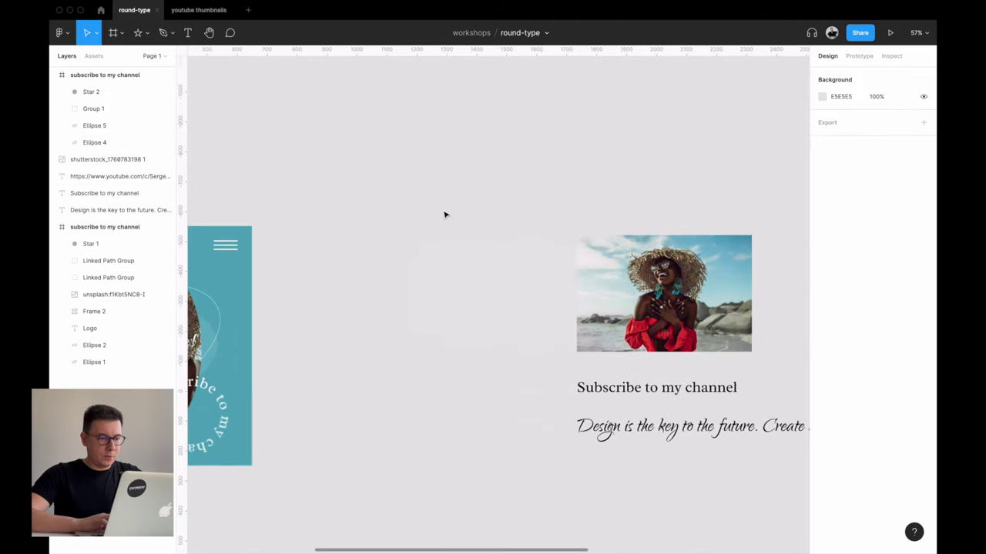
scroll(444, 214, "left", 1)
left_click(288, 243)
scroll(334, 258, "left", 5)
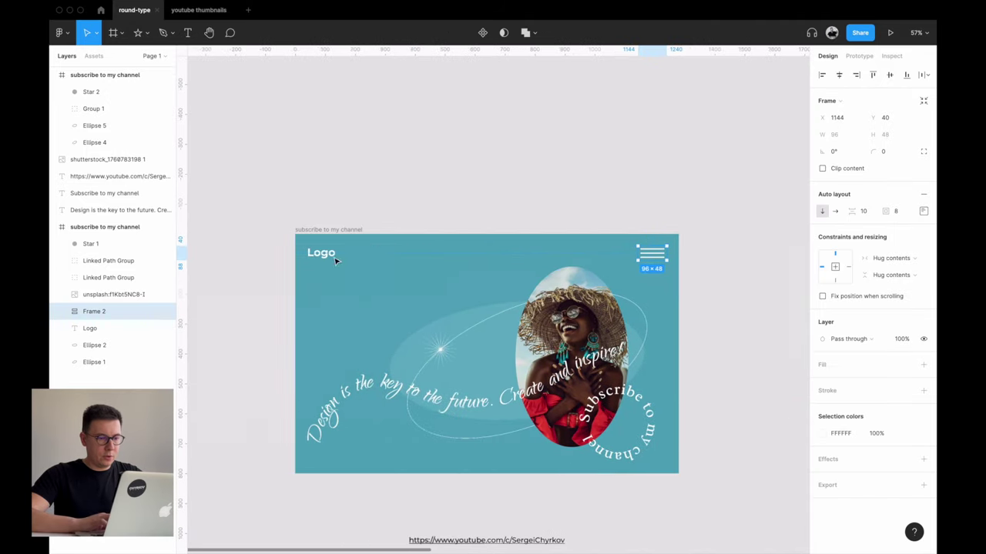
left_click(323, 256, "shift")
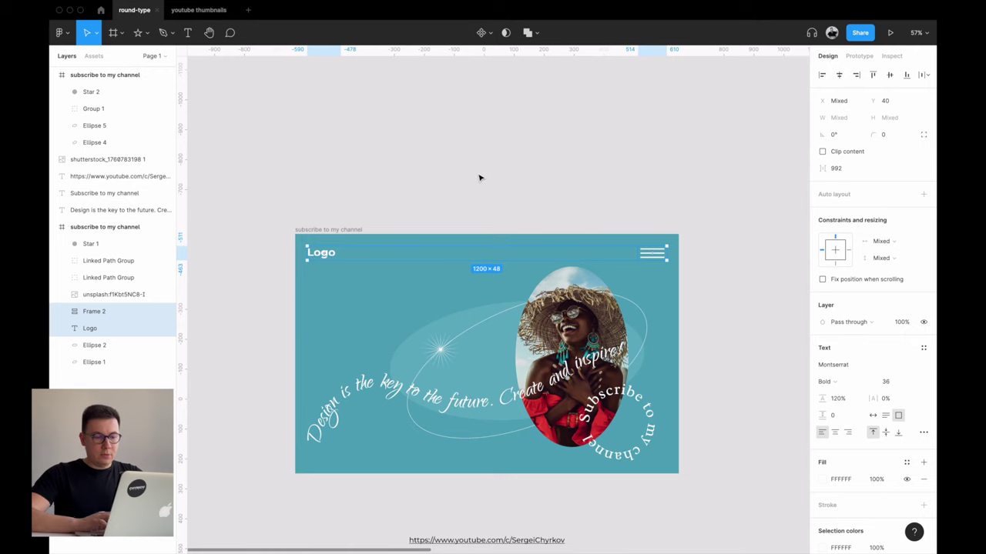
- Paste the Logo text and menu icon into the top of the teal banner frame
scroll(599, 162, "right", 1)
scroll(598, 162, "right", 6)
scroll(557, 234, "right", 4)
scroll(563, 233, "right", 2)
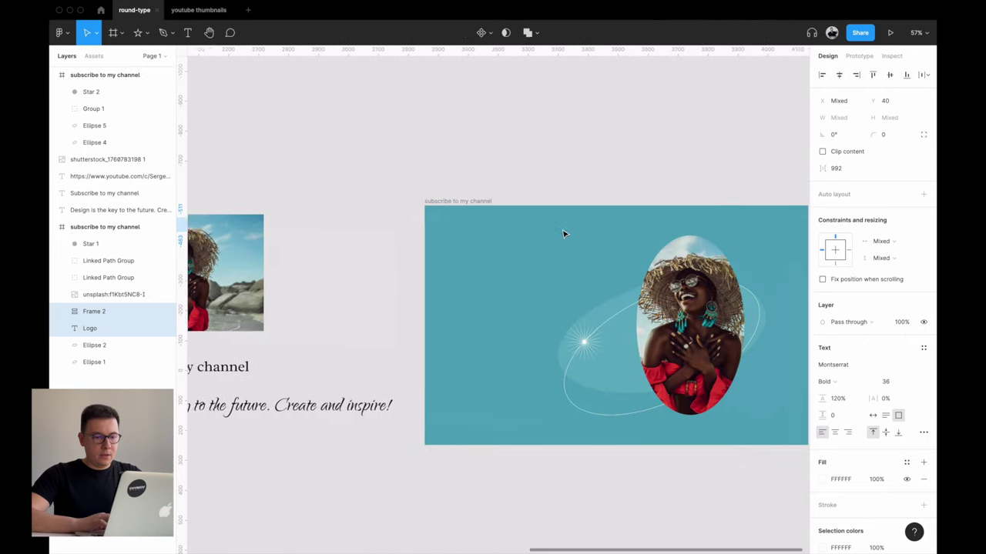
scroll(563, 233, "right", 2)
left_click(325, 201)
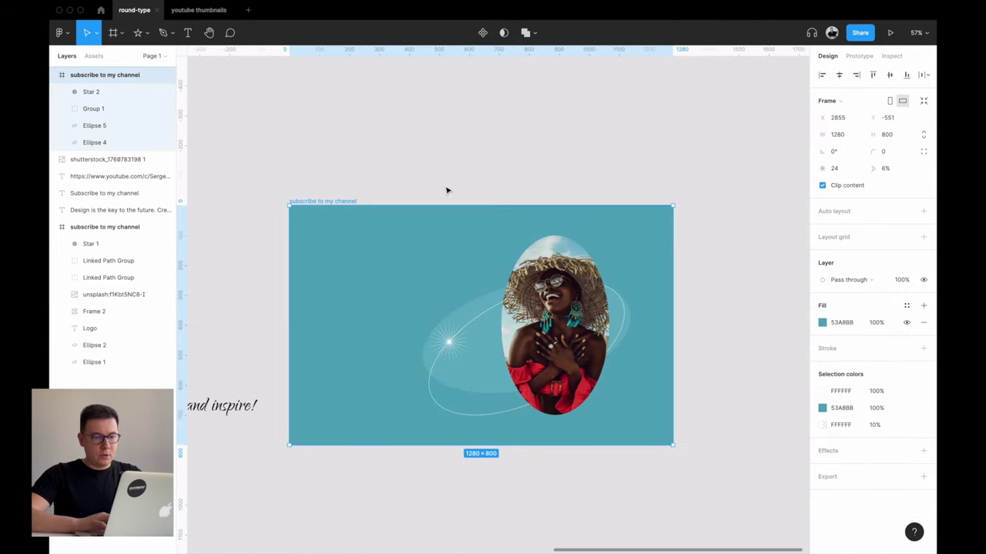
key("ctrl+v")
scroll(392, 256, "up", 2)
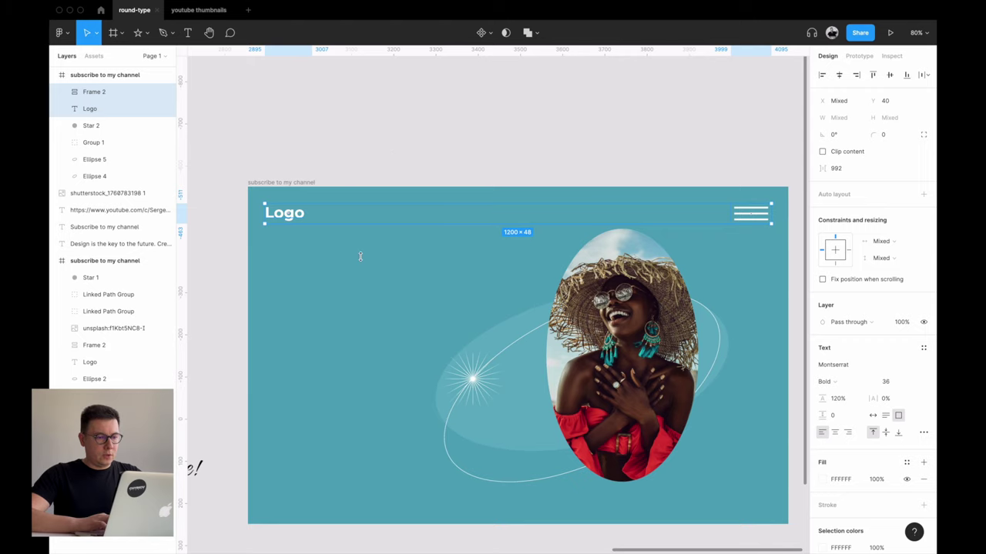
left_click(404, 129)
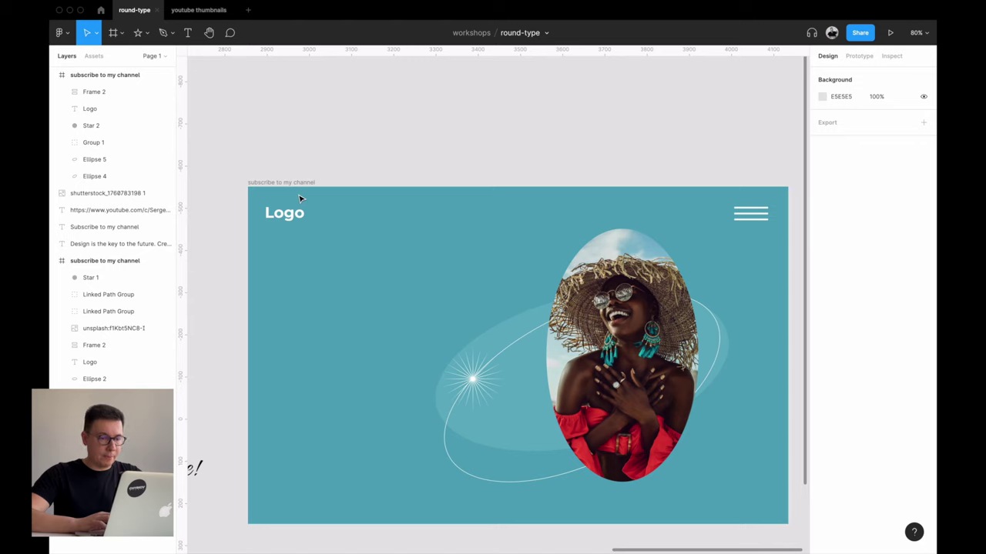
- Move the 'Design is the key to the future' tagline just below the banner
scroll(452, 199, "down", 3)
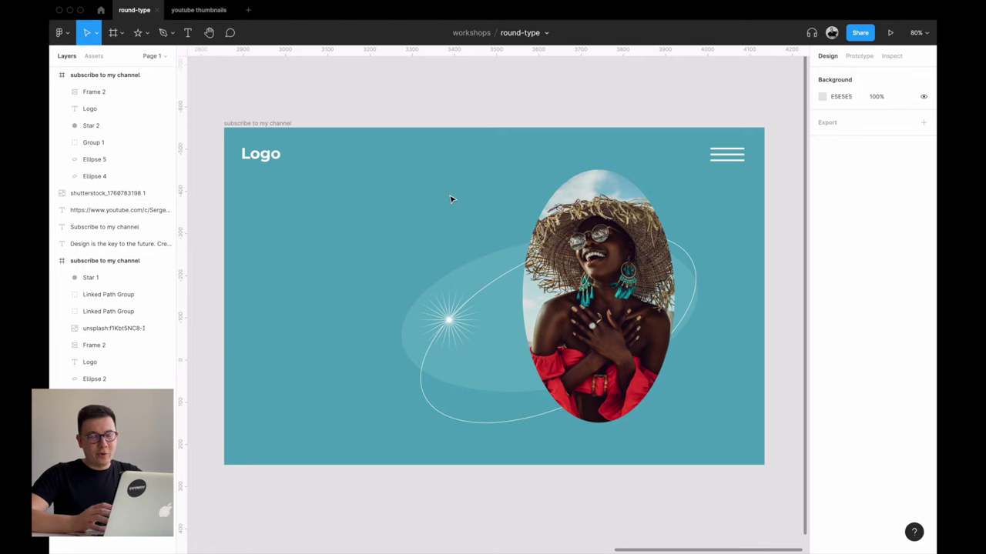
scroll(469, 225, "down", 5)
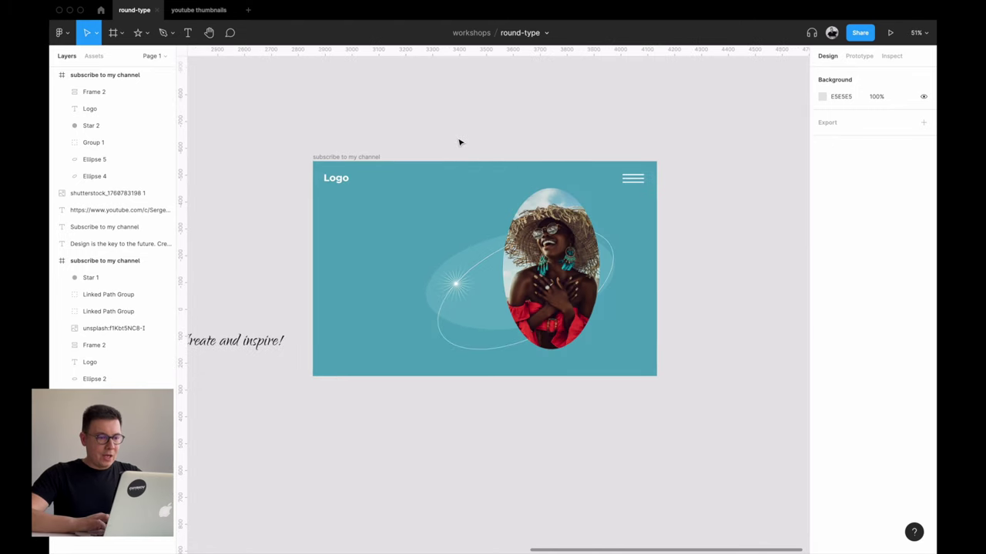
scroll(432, 185, "left", 4)
scroll(432, 185, "up", 1)
left_click(310, 365)
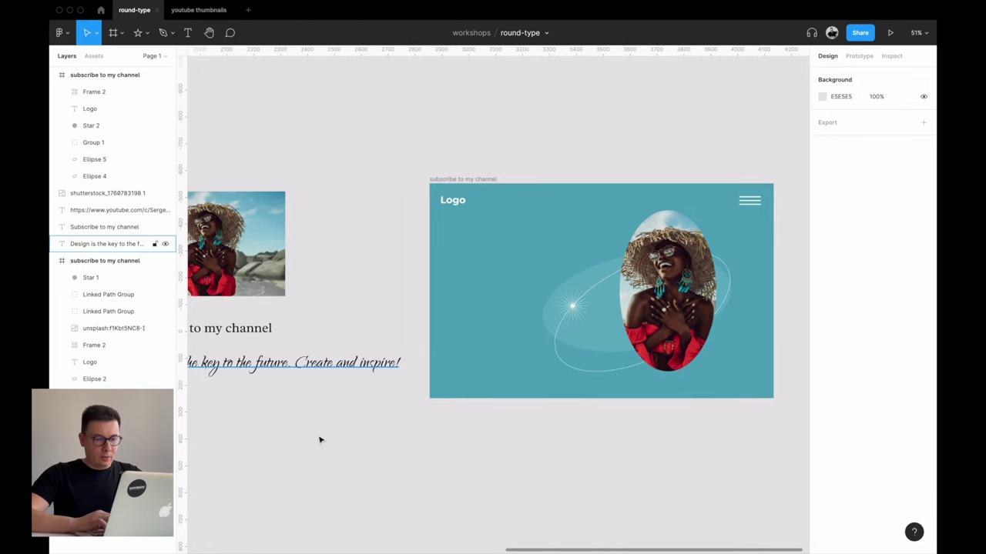
mouse_move(327, 362)
left_mouse_down()
mouse_move(516, 449)
mouse_move(581, 422)
left_mouse_up()
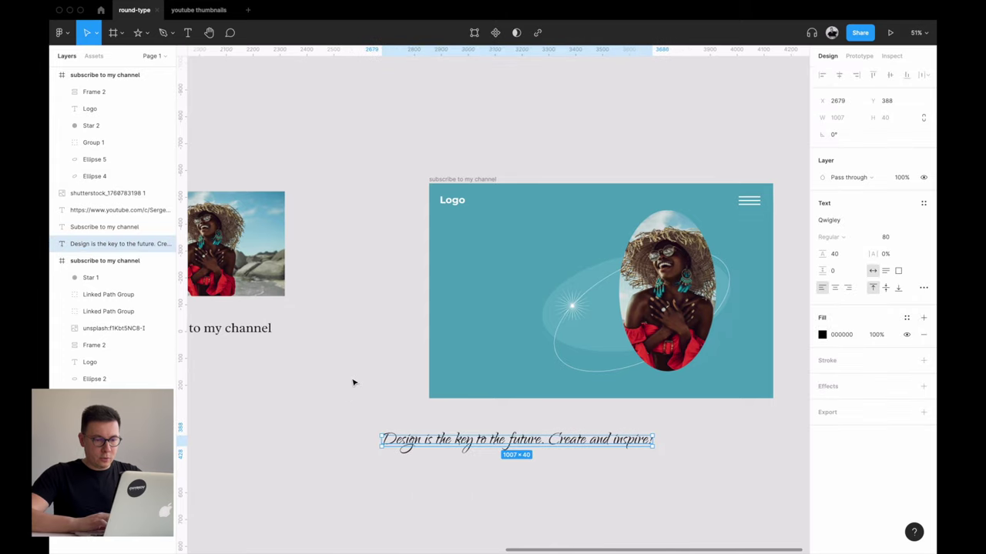
scroll(462, 400, "right", 3)
scroll(462, 400, "down", 1)
left_click(570, 411)
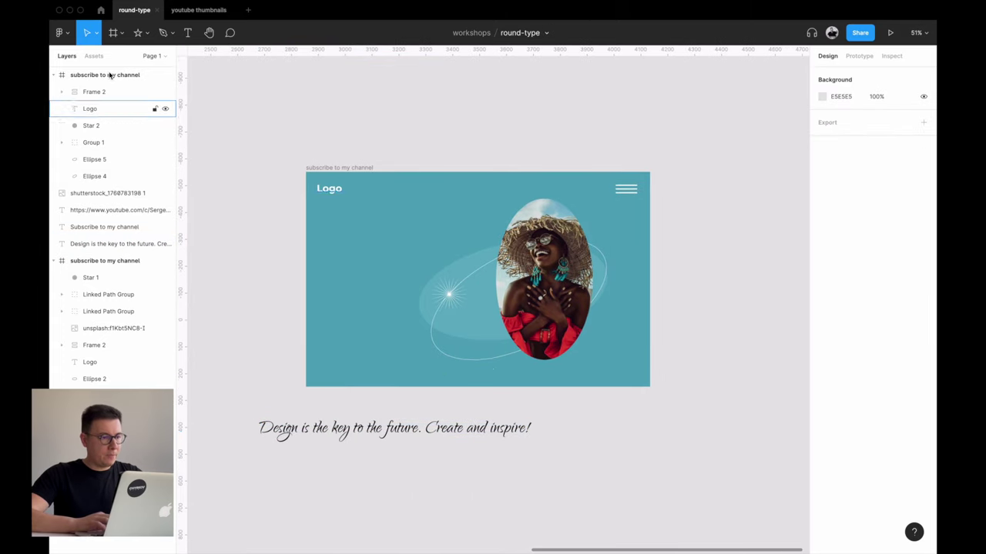
left_click(171, 32)
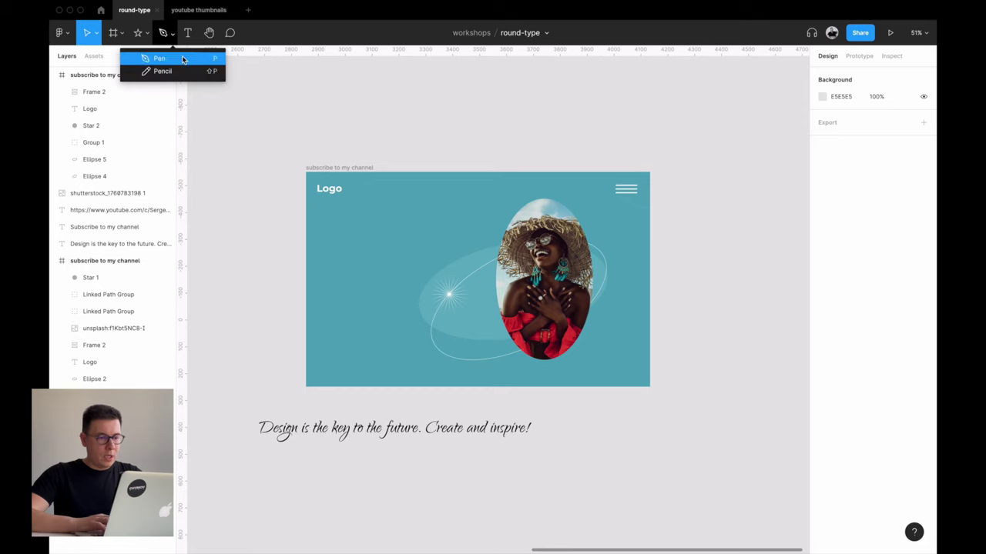
- Draw pen path Vector 1 from the banner's lower left, through the starburst, up past the photo
left_click(157, 58)
left_click(323, 365)
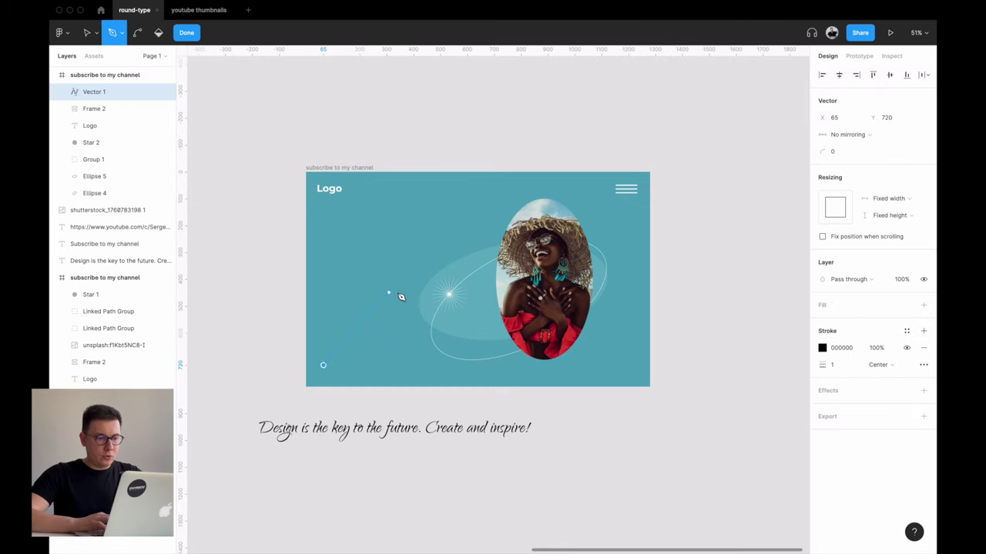
mouse_move(391, 293)
left_mouse_down()
mouse_move(426, 305)
mouse_move(461, 294)
left_mouse_up()
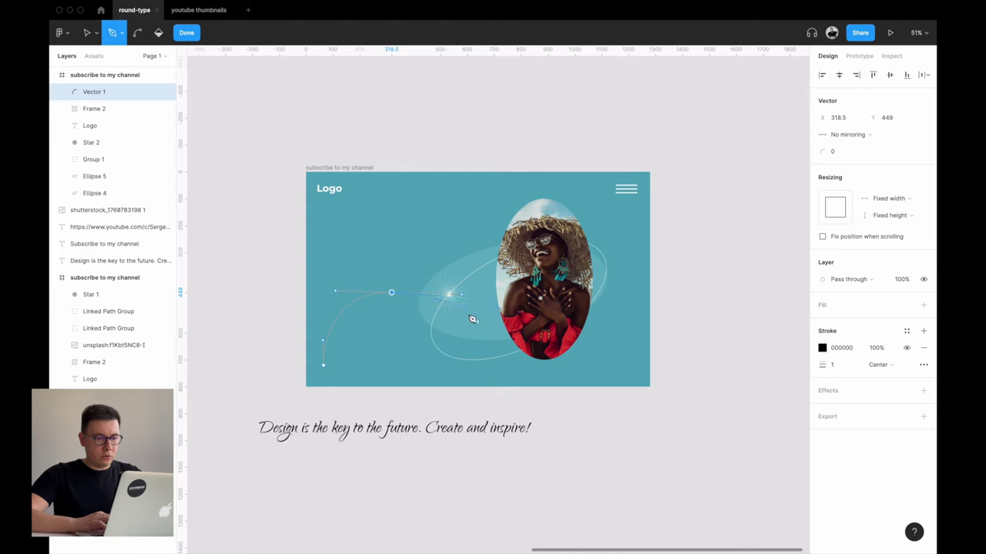
left_click(489, 234)
left_click_drag(623, 221, 716, 272)
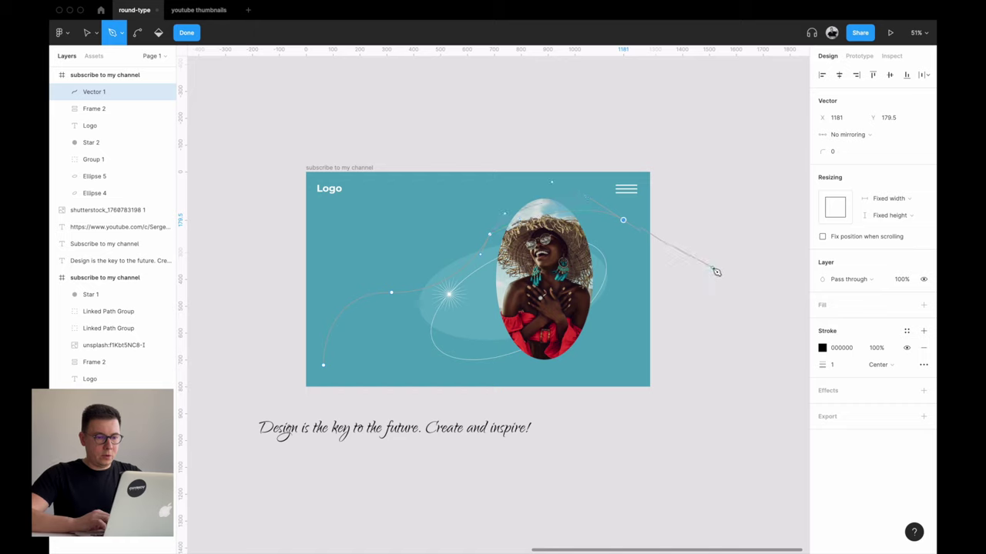
- Finish Vector 1, tilt it about −10° and lower it, then move the tagline into the banner
key("Return")
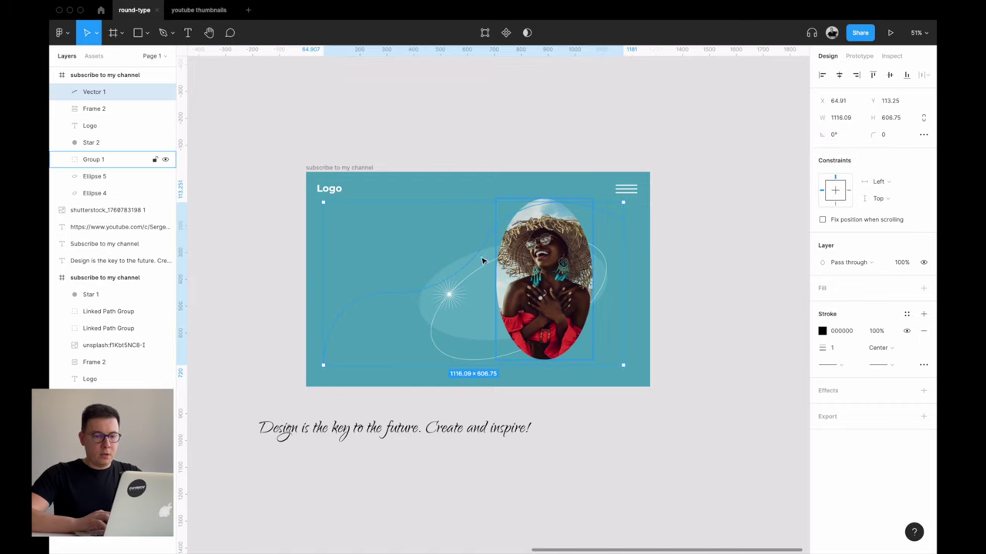
left_click(462, 140)
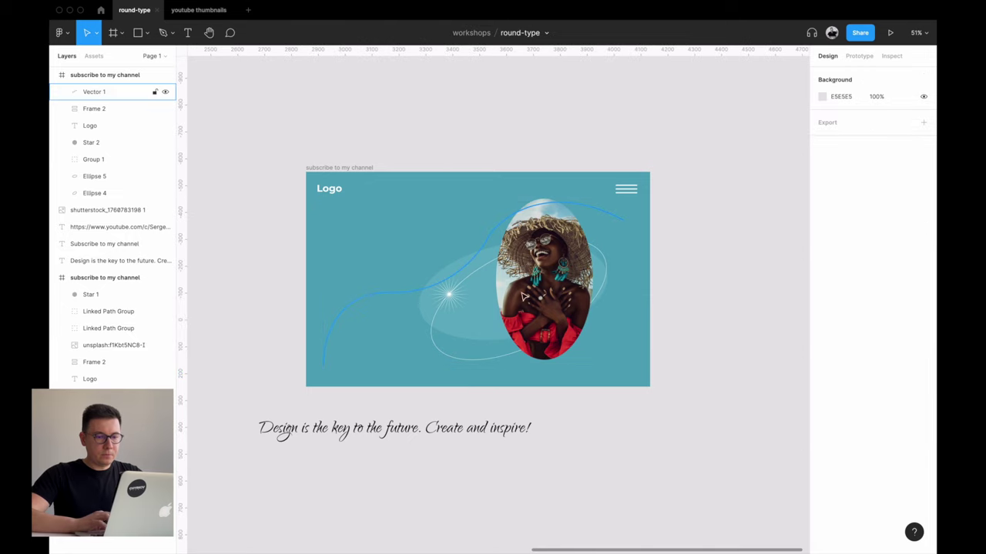
left_click(622, 219)
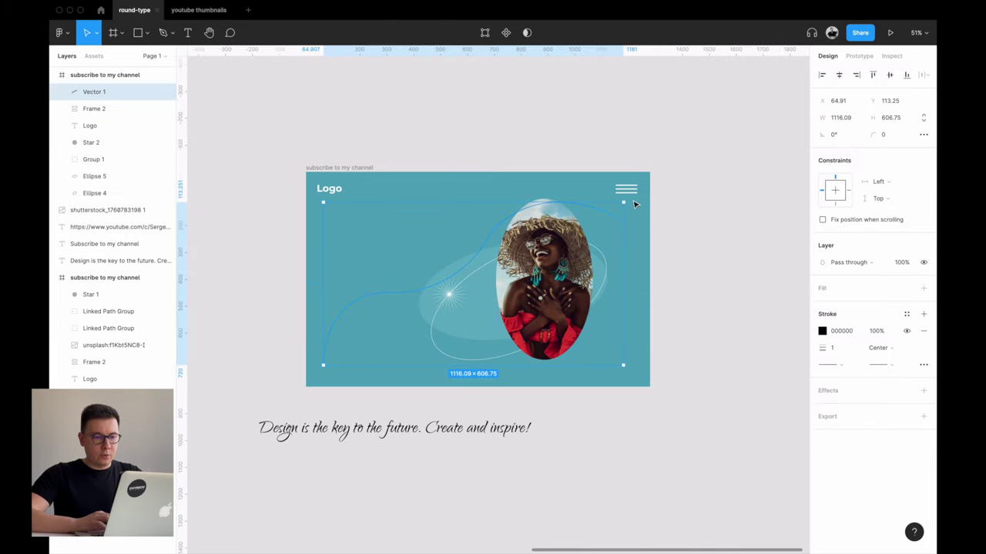
left_click_drag(629, 201, 650, 226)
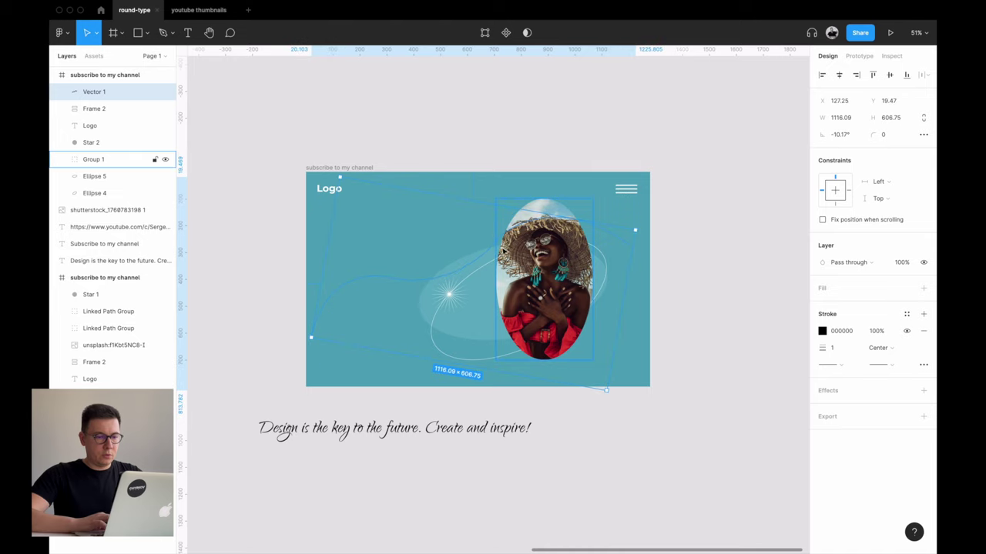
left_click(751, 241)
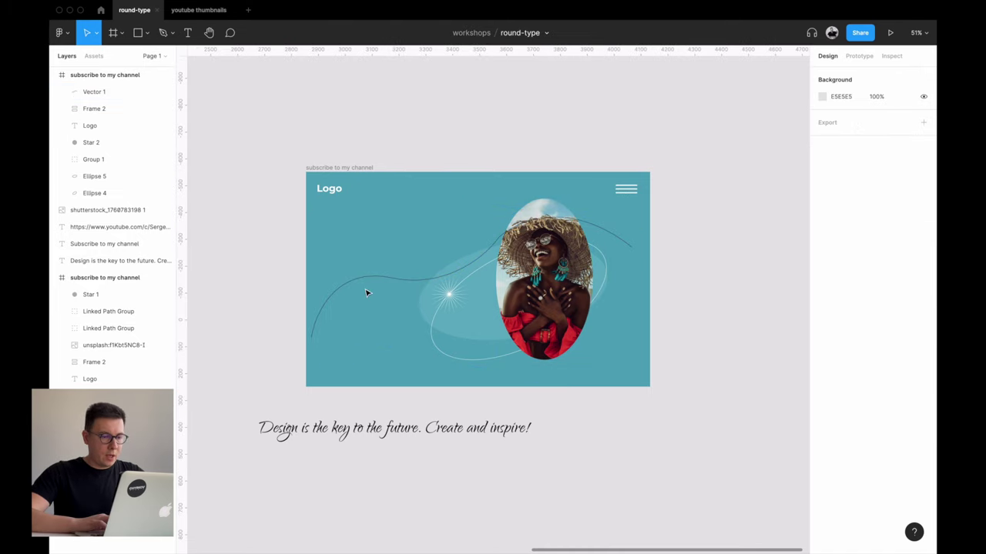
left_click_drag(367, 281, 371, 301)
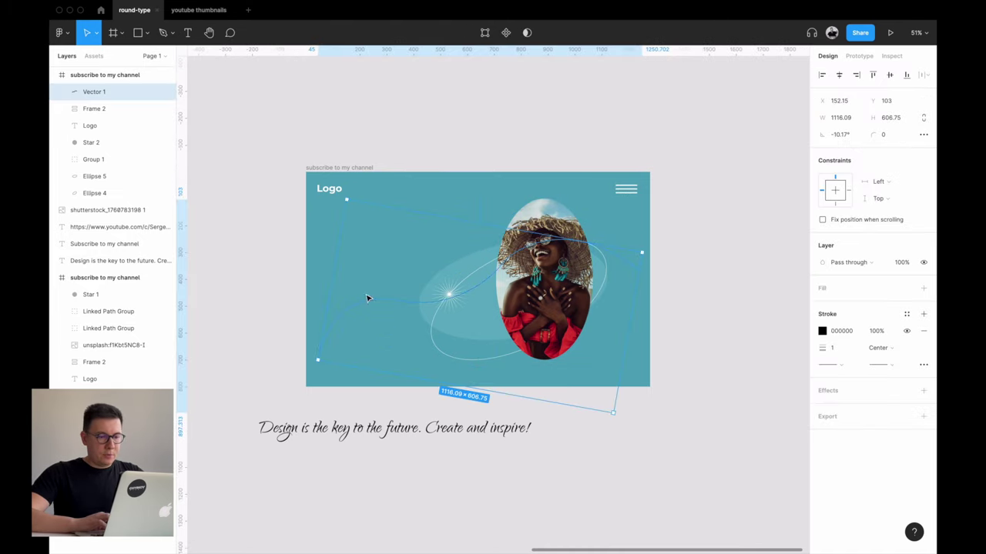
left_click_drag(362, 437, 432, 293)
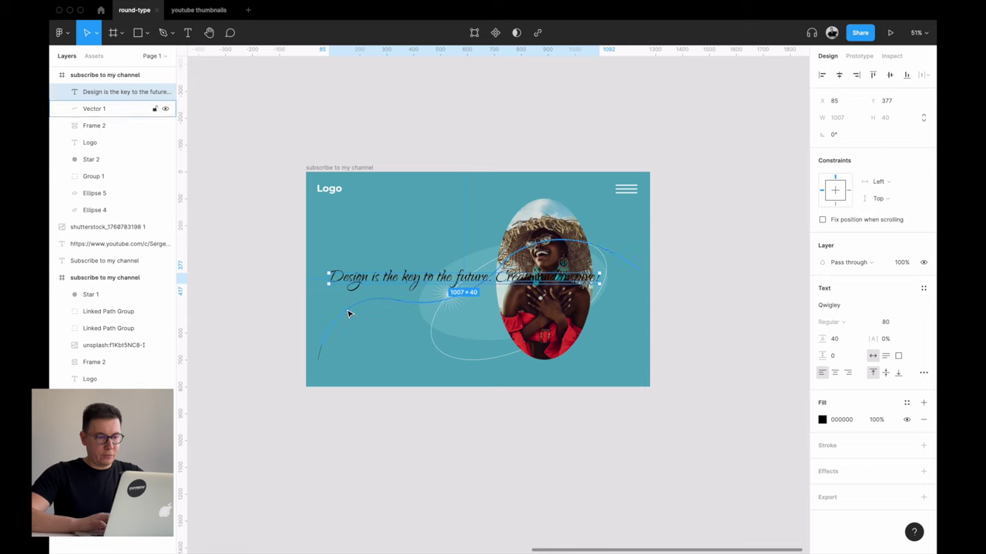
- Select the tagline together with Vector 1 and launch the To Path plugin
left_click(348, 314, "shift")
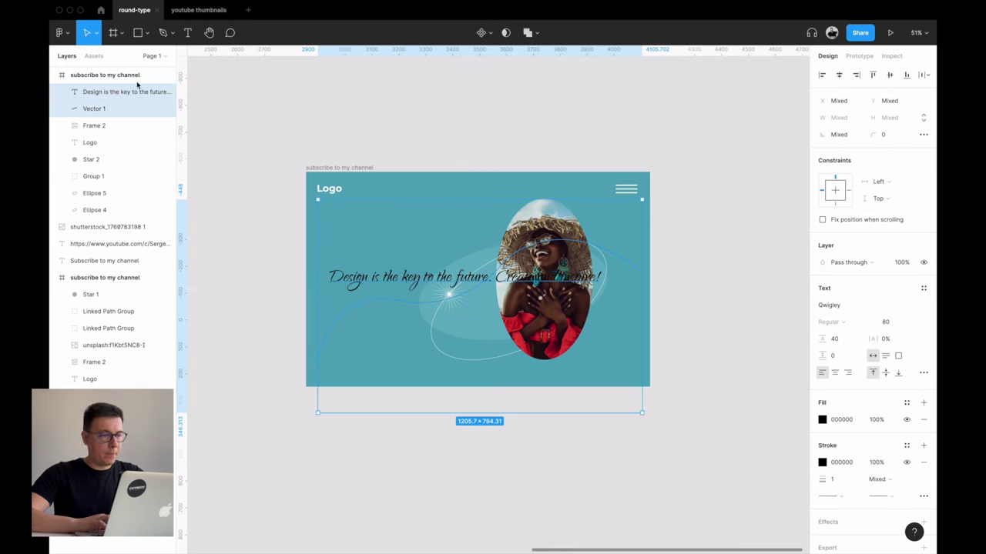
left_click(64, 37)
mouse_move(80, 178)
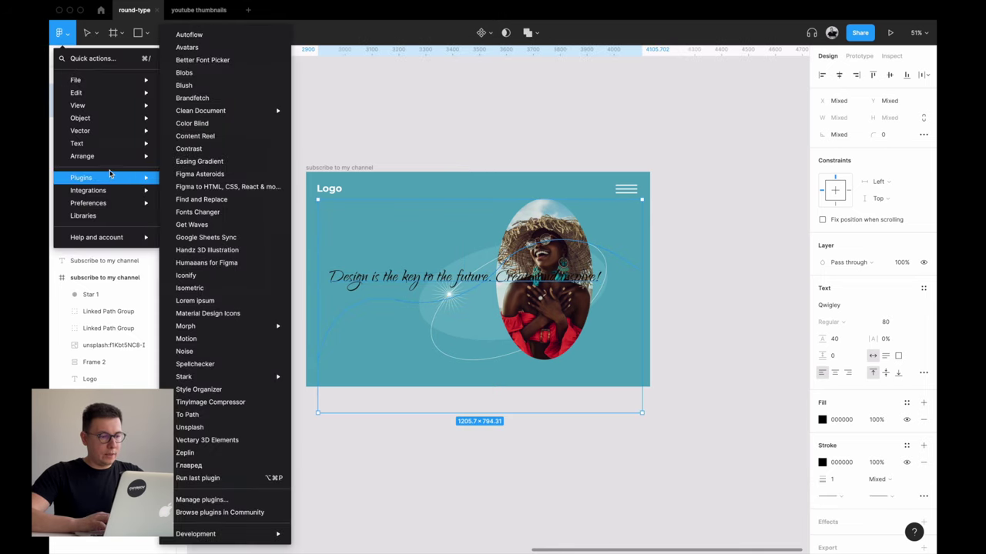
left_click(199, 416)
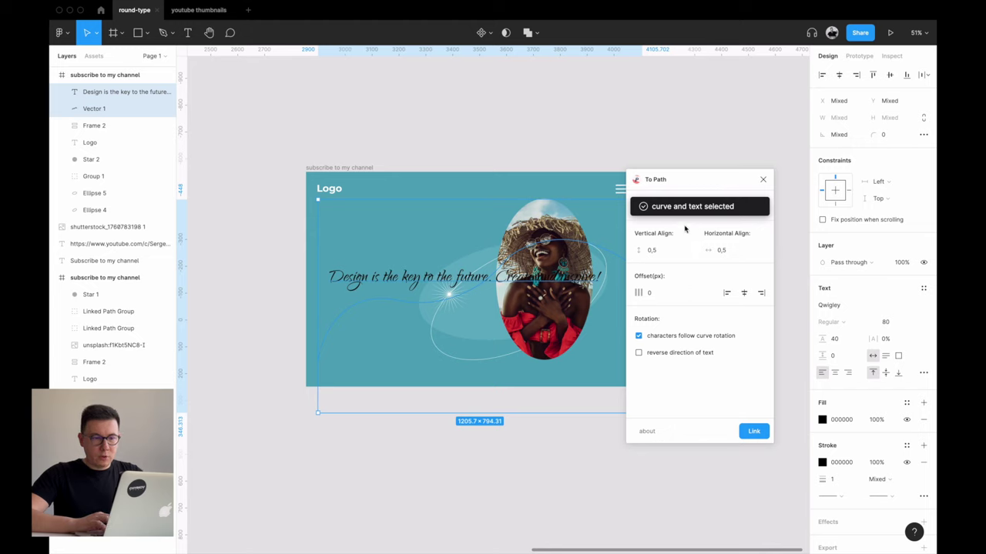
- Link the tagline to the curve in To Path with Vertical Align 1, then close the plugin
left_click(755, 432)
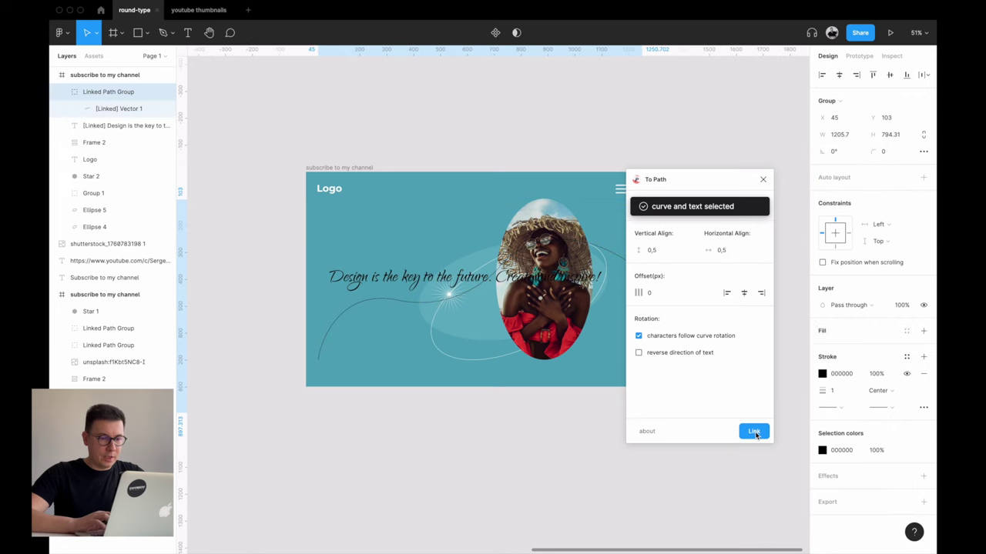
scroll(450, 319, "down", 3)
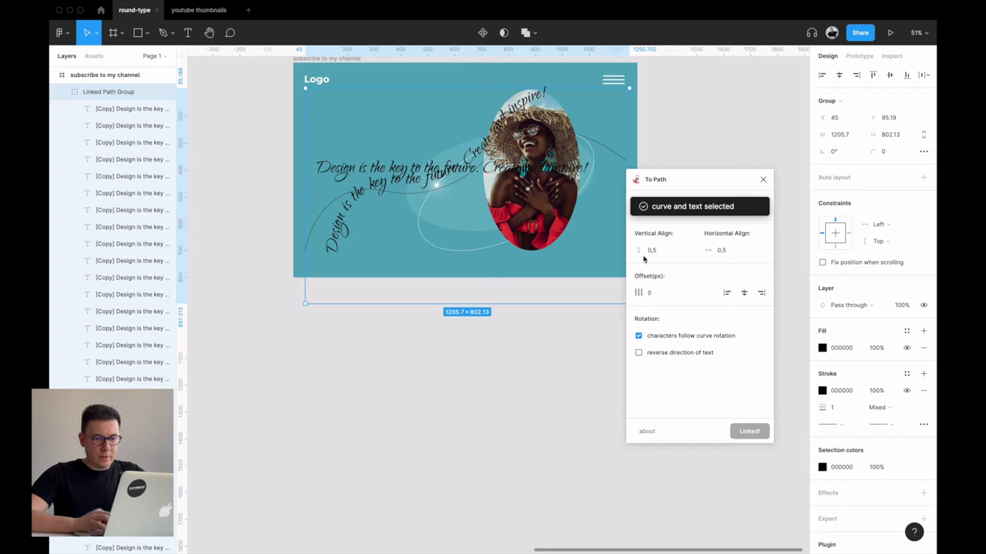
left_click(665, 296)
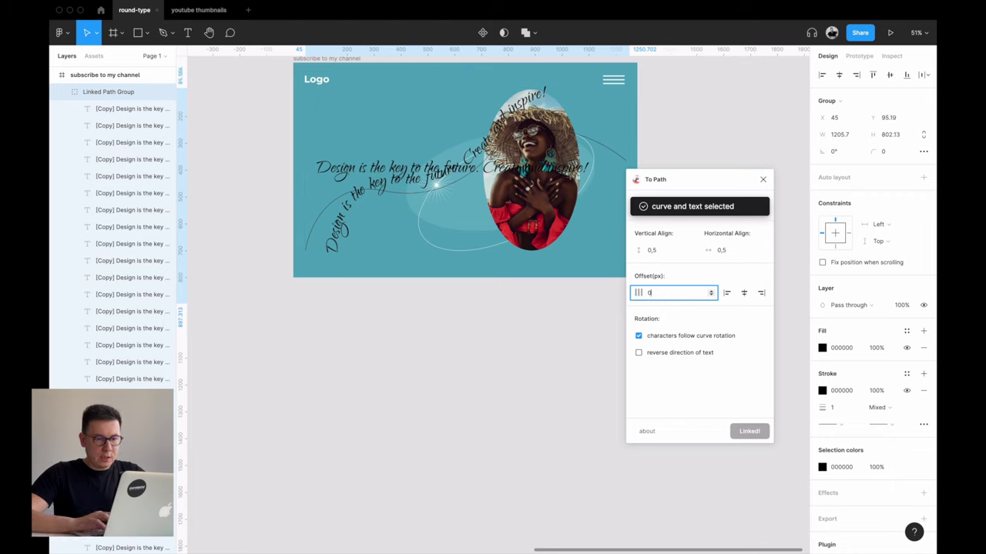
left_click(665, 255)
key("Up")
key("Up")
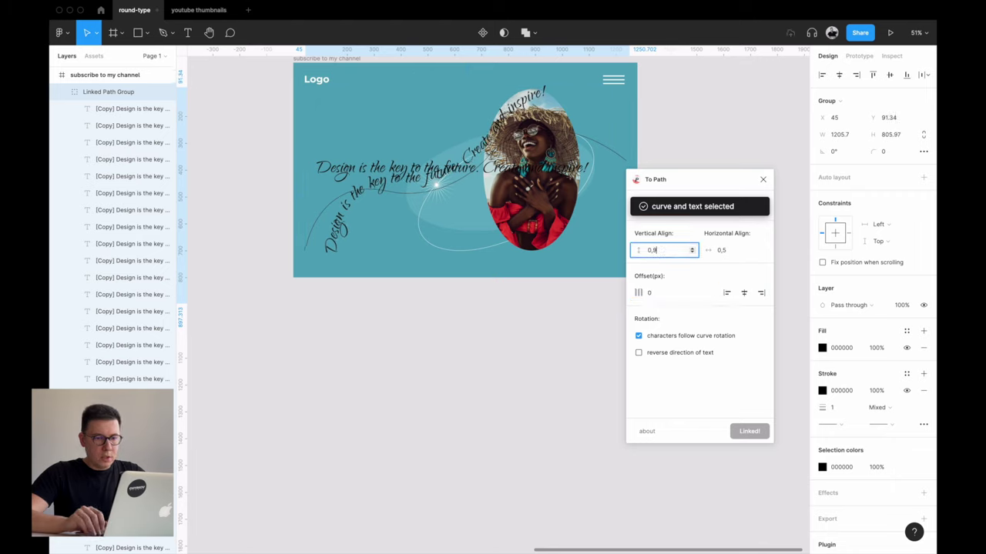
key("Up")
key("Up")
key("Up")
key("Up")
key("Up")
key("Up")
key("Up")
key("Up")
key("Up")
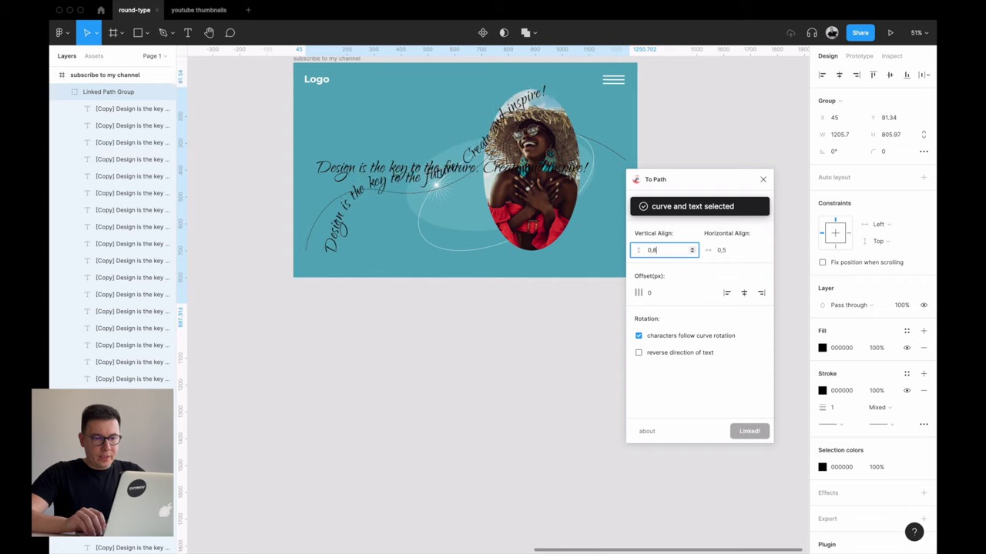
key("Up")
key("Up")
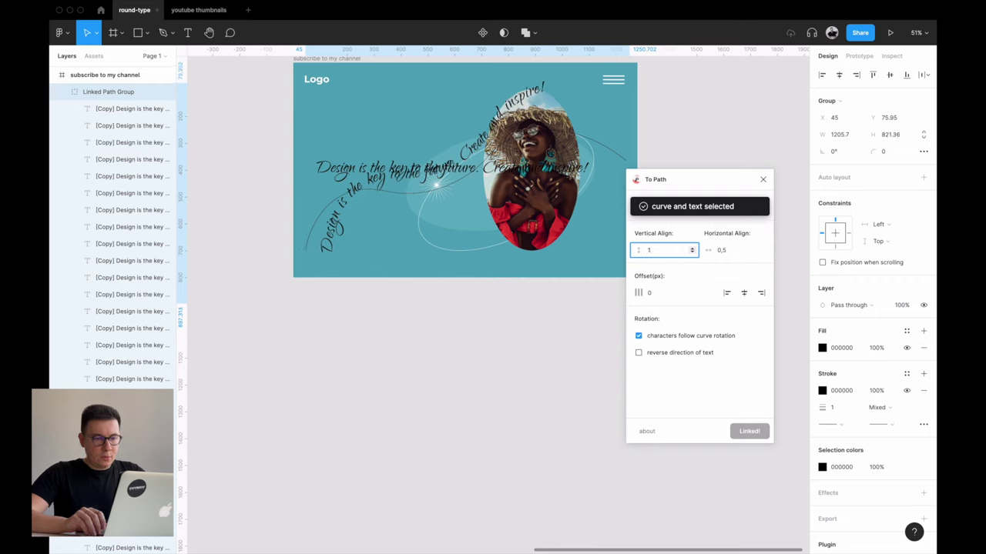
key("Down")
key("Up")
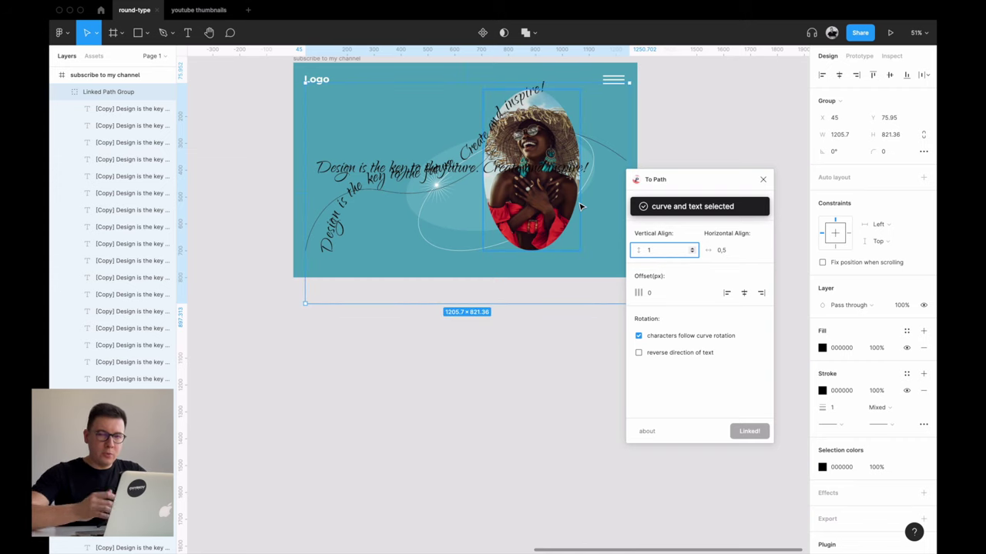
left_click(764, 182)
left_click(744, 154)
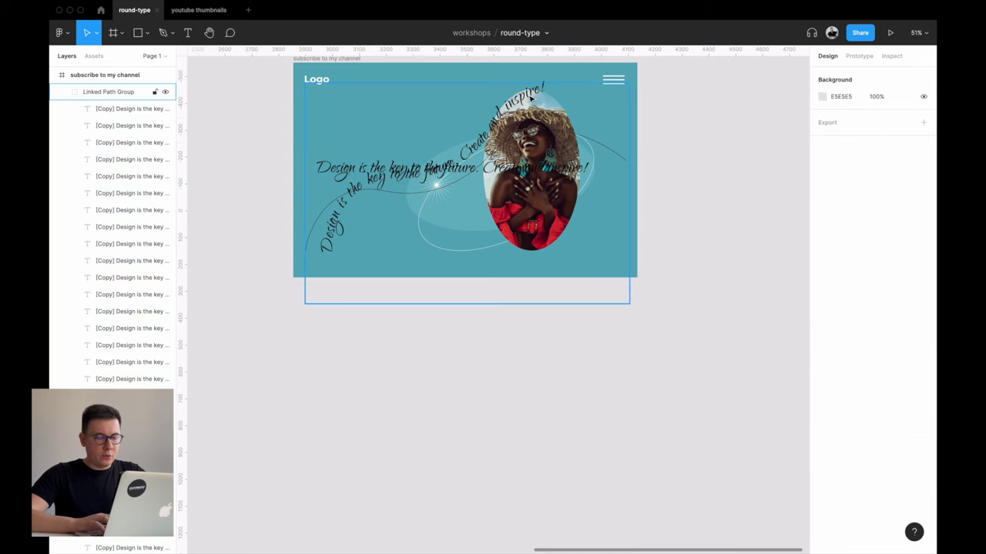
- Move the curved text group below the banner and delete the flat tagline and guide curve
left_click_drag(529, 98, 517, 381)
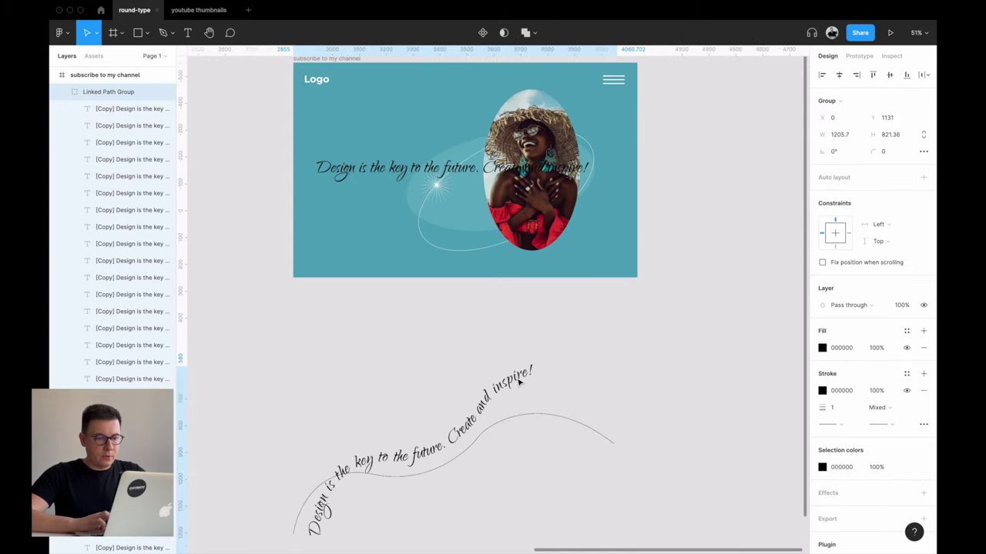
left_click(394, 175)
key("Delete")
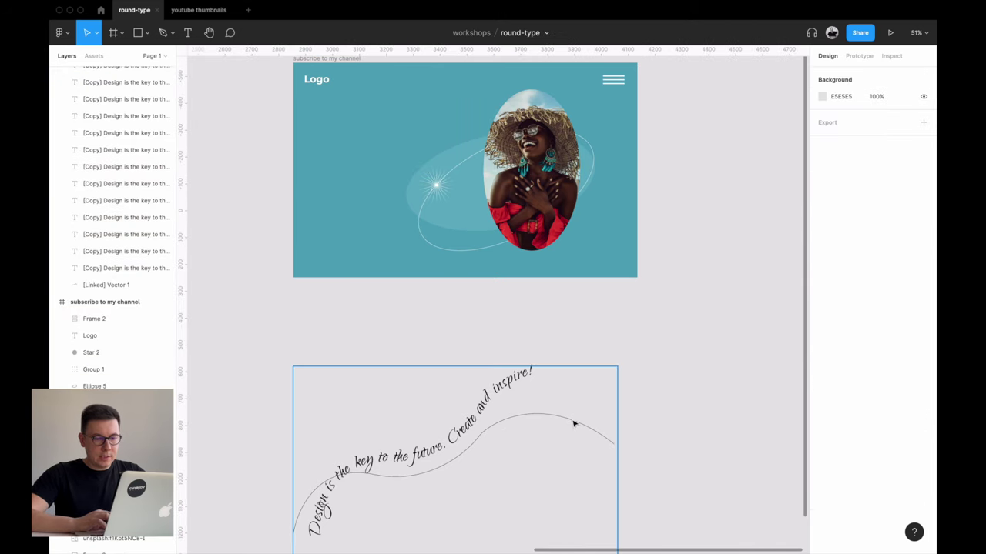
left_click(576, 421)
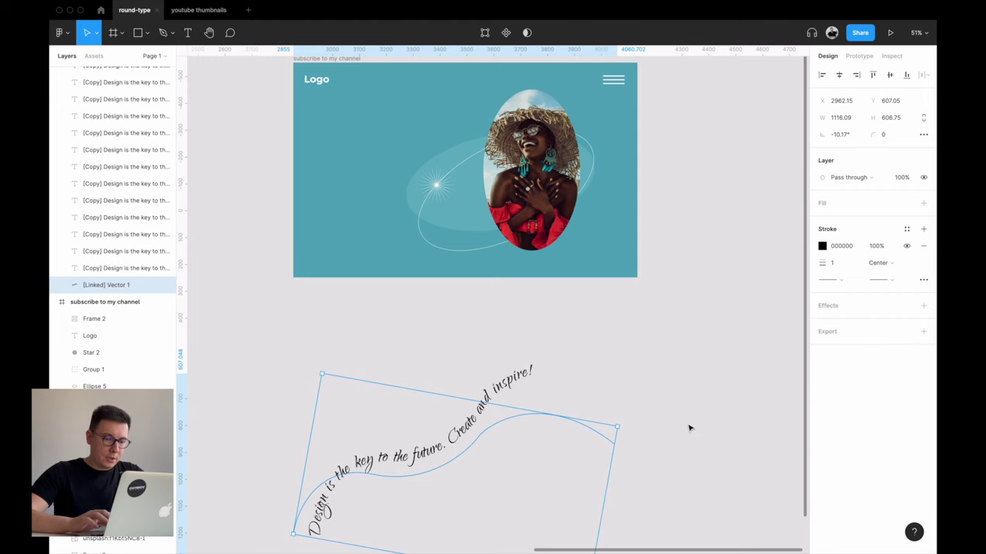
key("Delete")
- Rotate the curved tagline group to −24° and place it across the banner's lower left
left_click(502, 391)
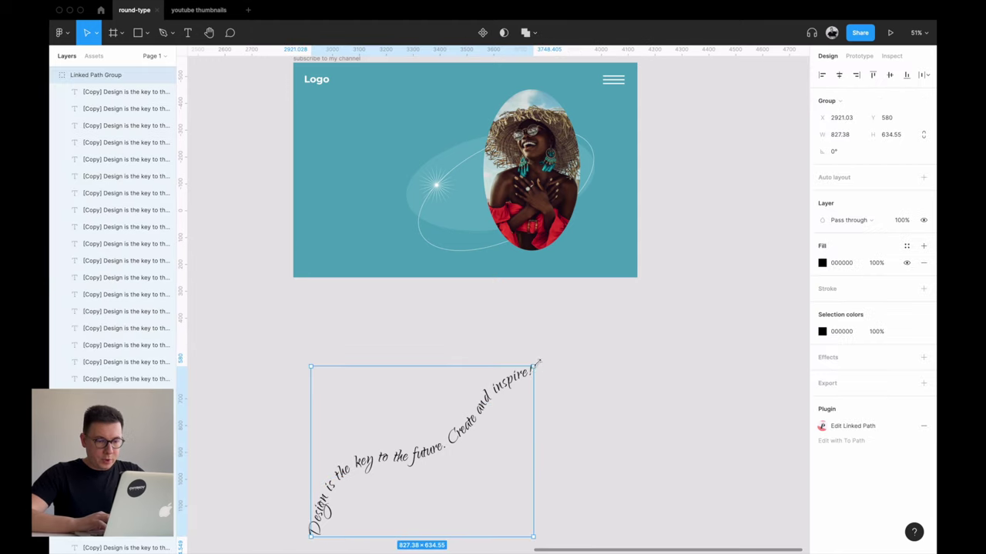
left_click_drag(542, 367, 595, 411)
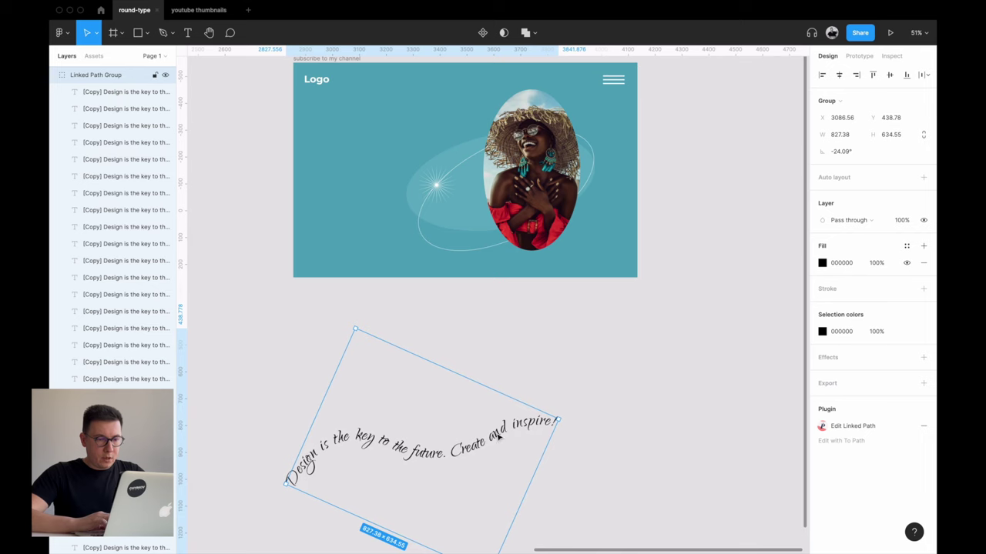
left_click_drag(498, 437, 523, 202)
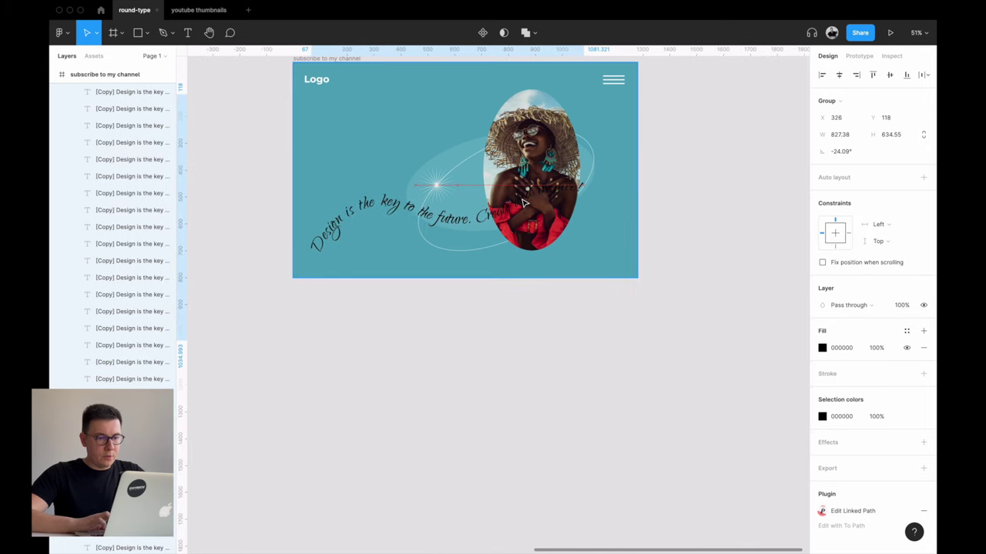
- Make the curved tagline white (FFFFFF) and re-tilt it to −21.62° at X 292, Y 149
left_click(822, 349)
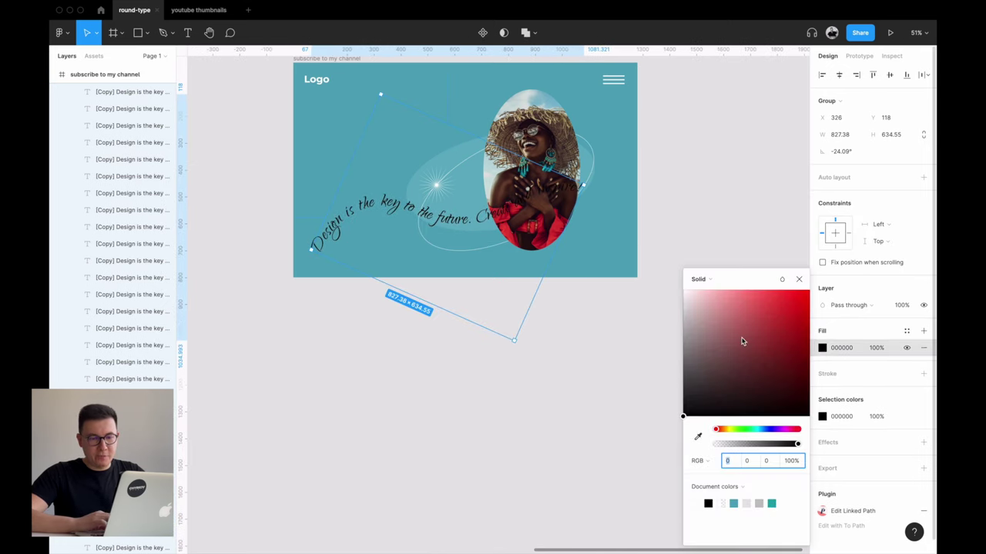
left_click(692, 289)
left_click(689, 139)
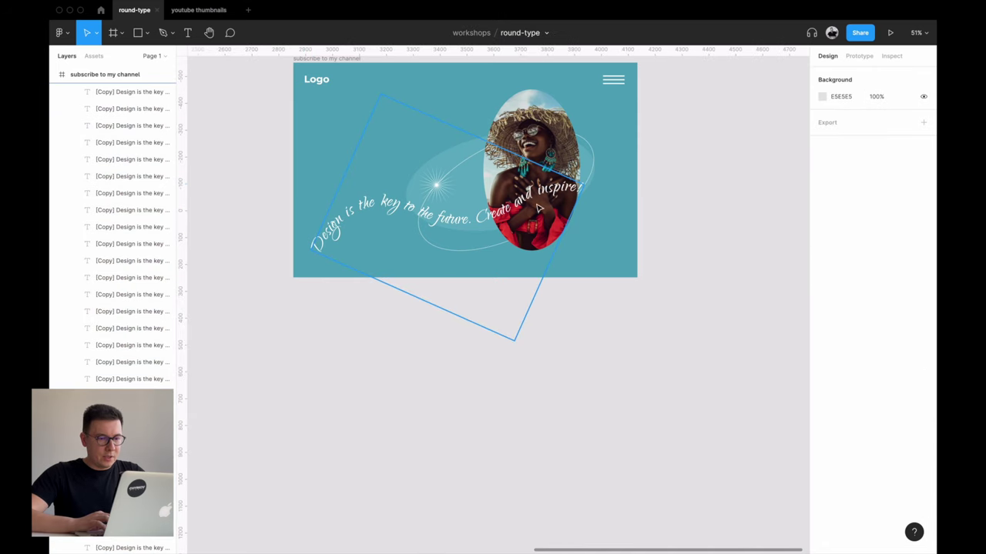
left_click(530, 199)
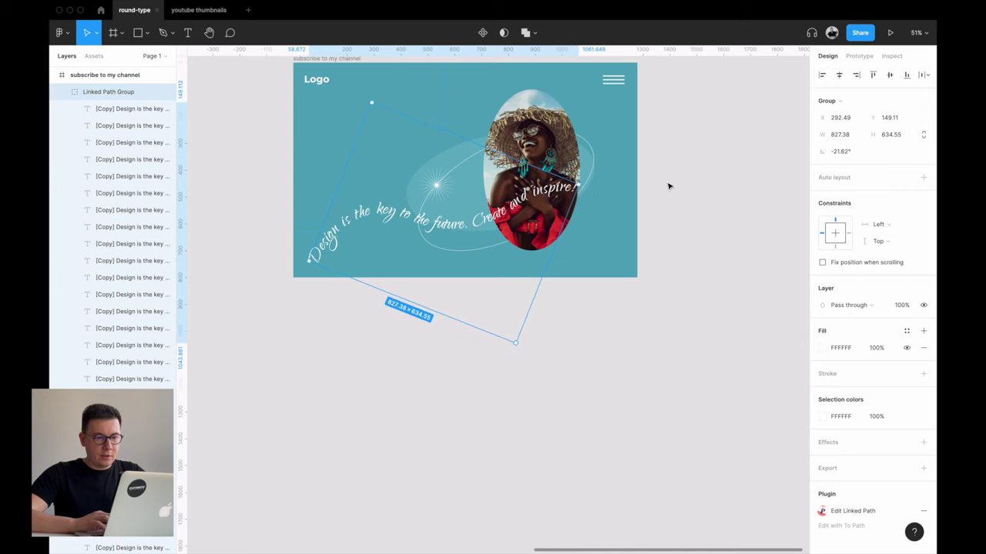
left_click(624, 160)
left_click(539, 140)
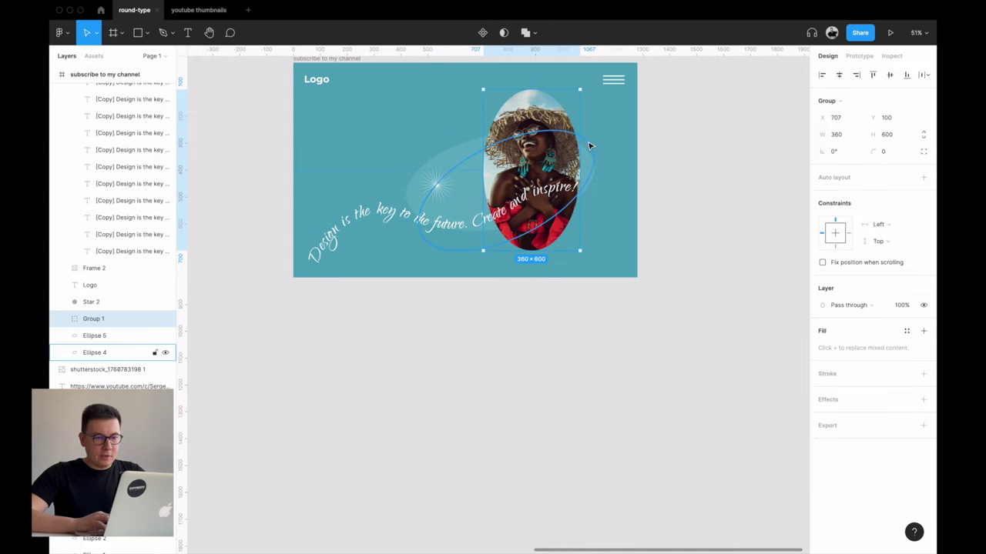
- Nudge the photo group with Ellipse 4 and Ellipse 5 slightly to the right
left_click(473, 152, "shift")
left_click(466, 152, "shift")
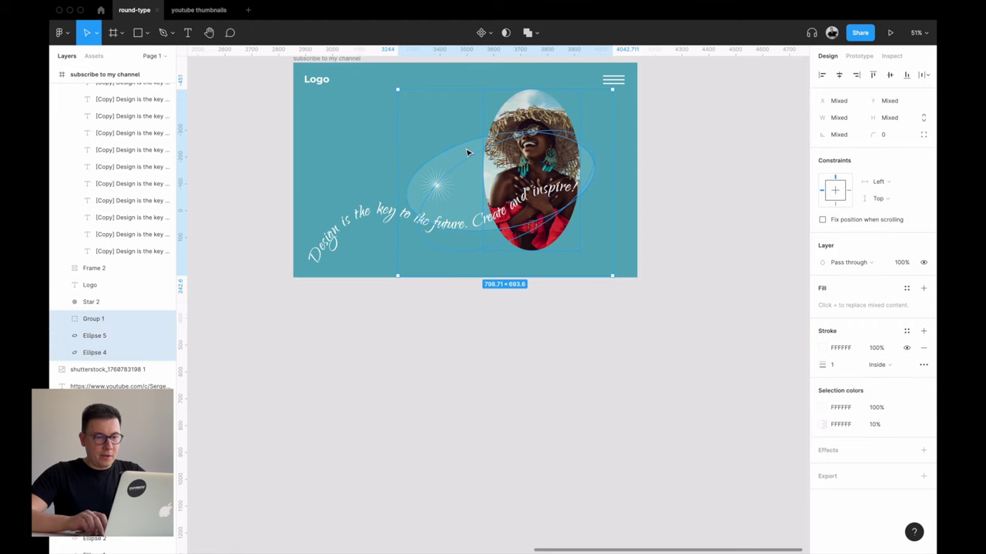
key("Right")
key("Right")
key("Right")
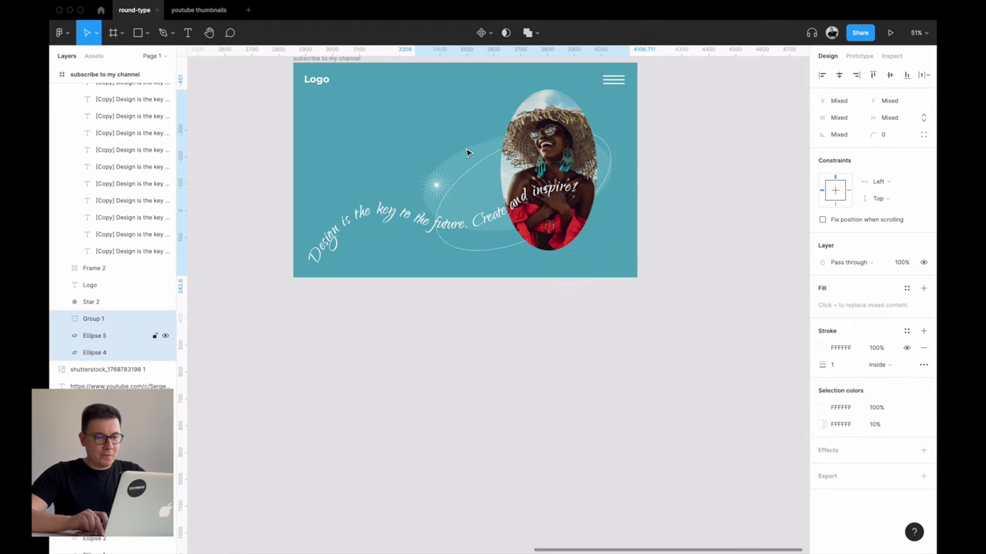
left_click(689, 147)
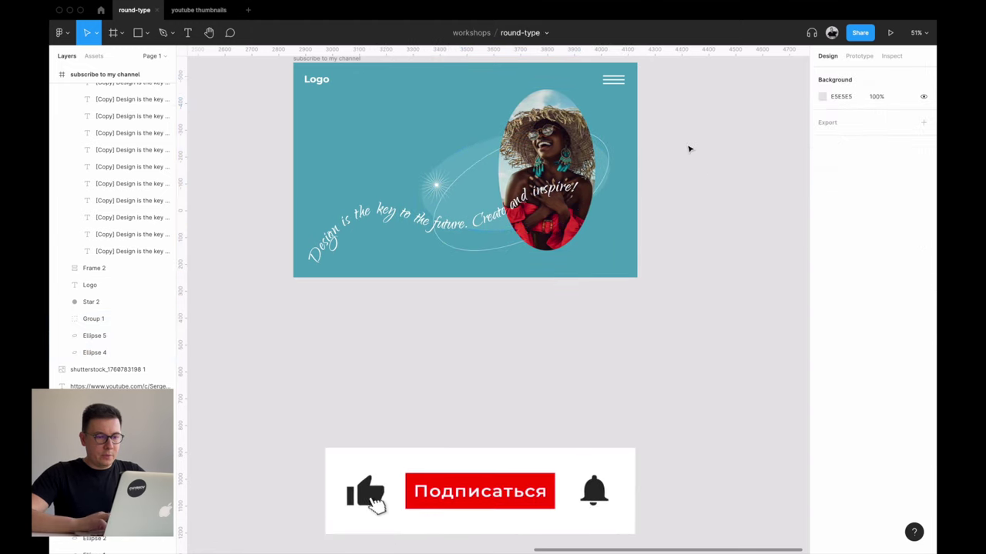
scroll(689, 148, "up", 3)
- Move Star 2 slightly left to X 503, Y 385
left_click(328, 206)
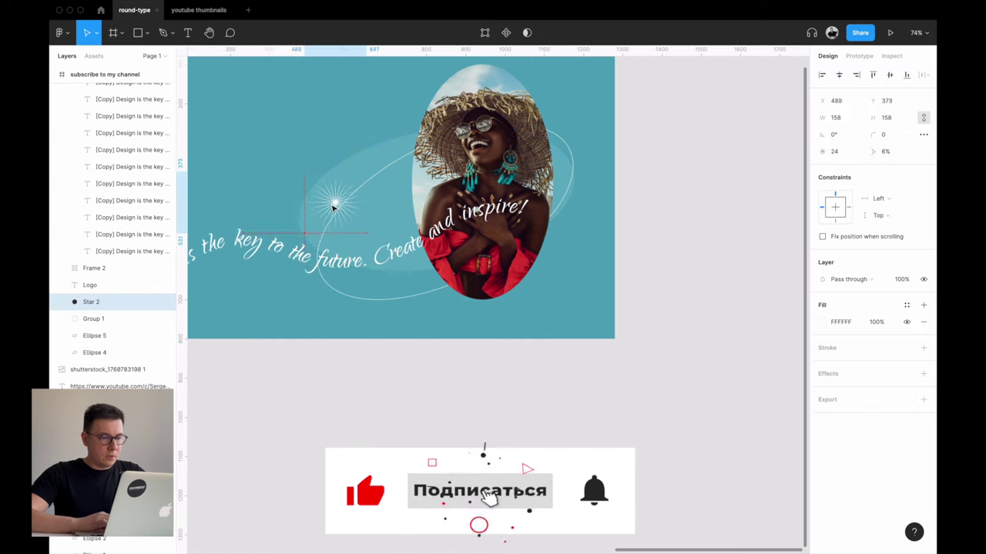
left_click_drag(340, 208, 337, 209)
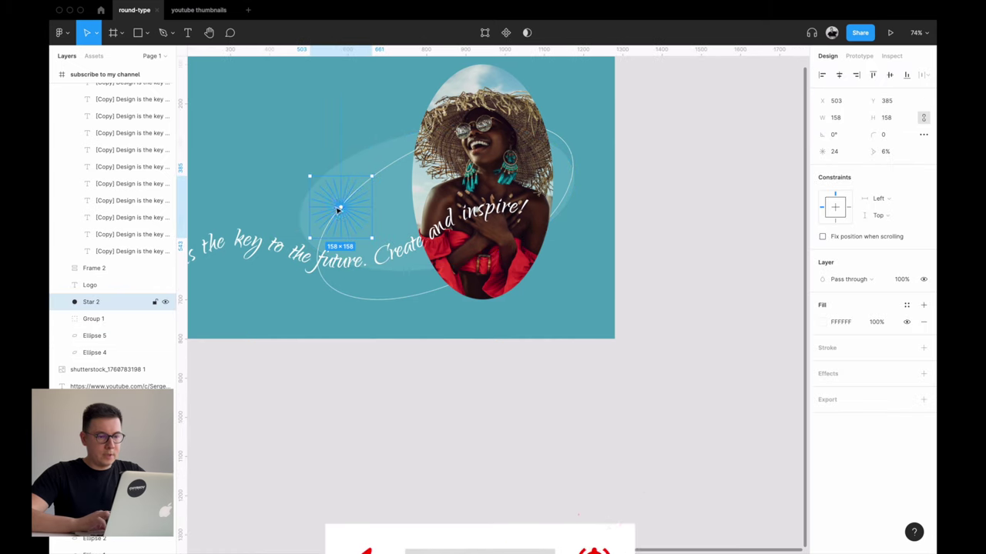
left_click(679, 225)
scroll(679, 225, "down", 5)
scroll(678, 223, "left", 2)
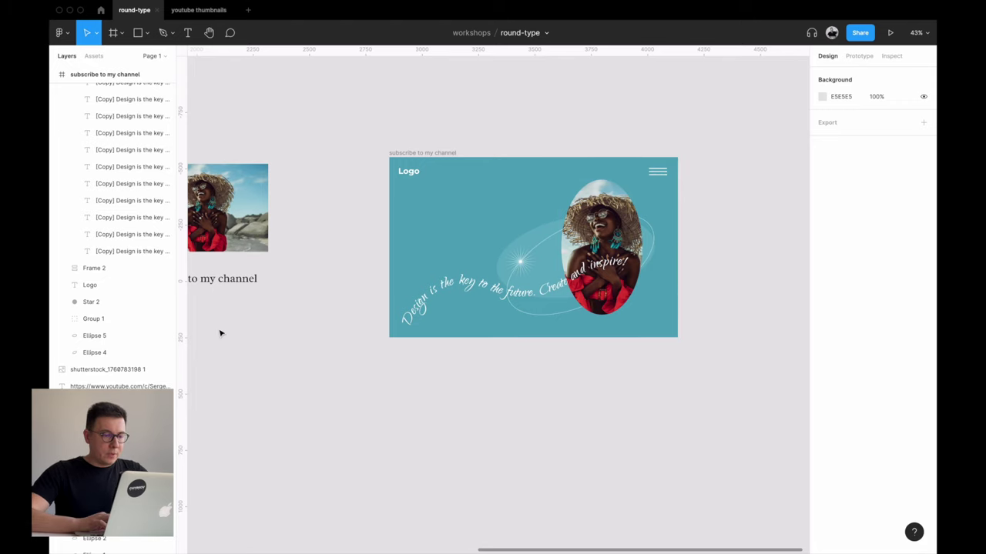
- Move the 'Subscribe to my channel' text below the banner and draw a circle under it
left_click_drag(224, 284, 588, 383)
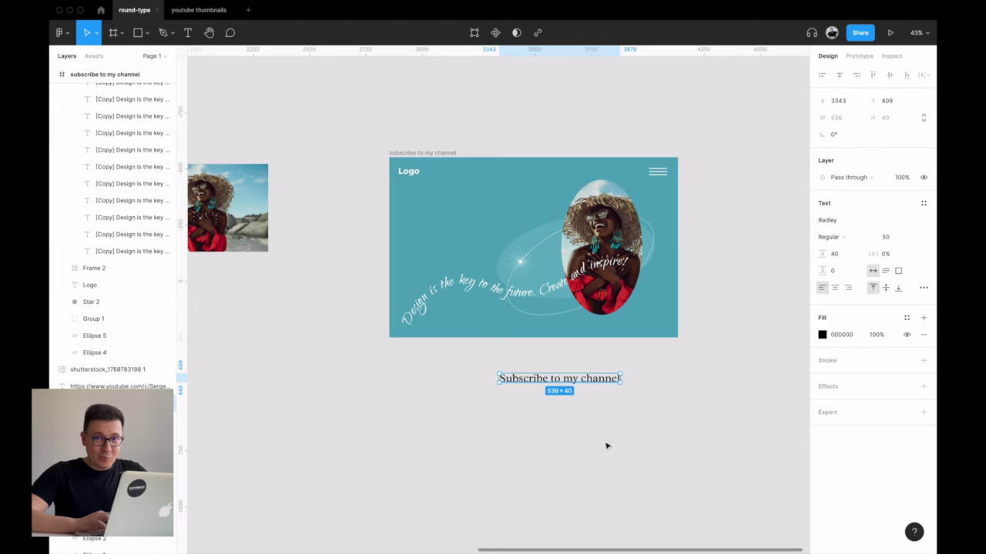
scroll(639, 429, "right", 2)
scroll(591, 382, "right", 3)
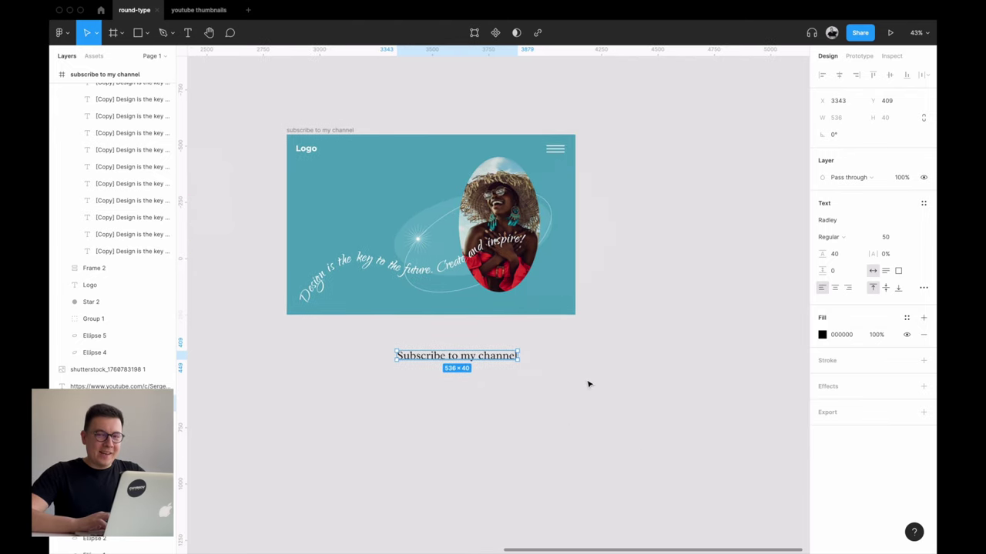
key("o")
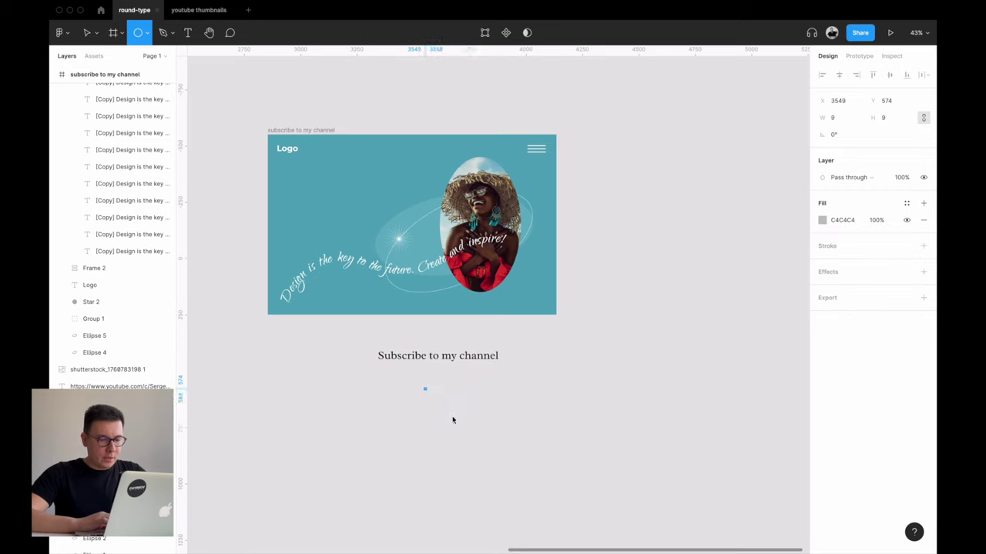
left_click_drag(423, 389, 468, 430)
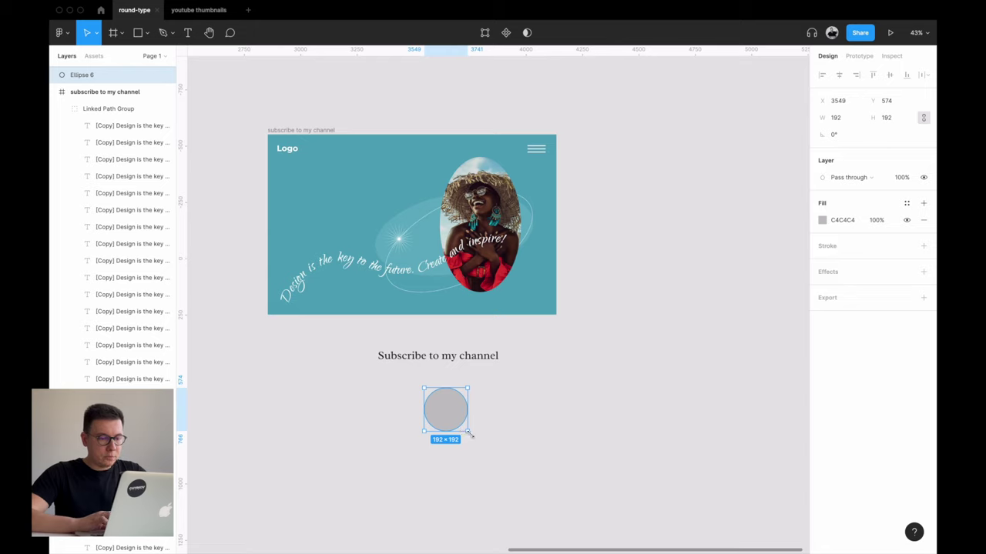
left_click(493, 374)
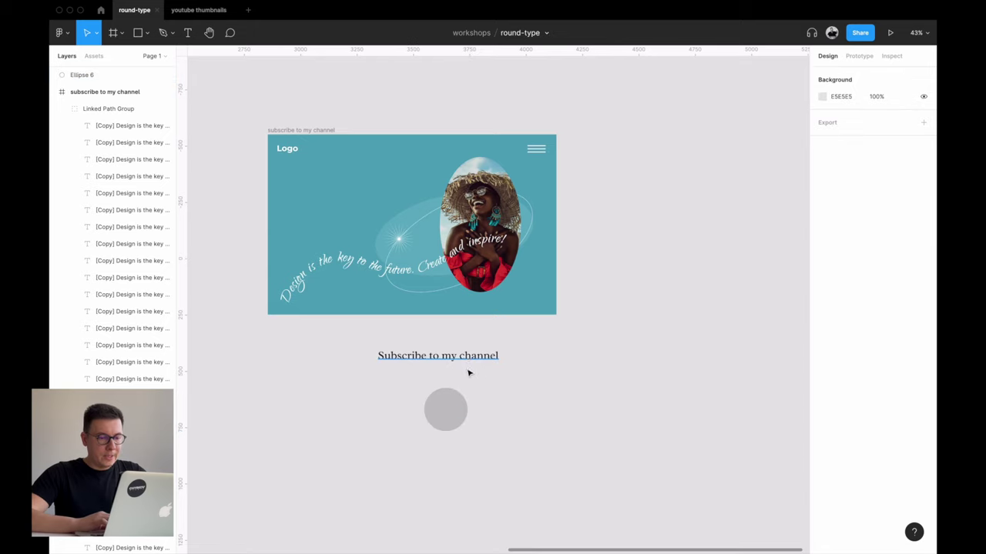
- Resize circle Ellipse 6 to 237×237 under the text and select both together
left_click_drag(462, 356, 470, 376)
left_click(455, 413)
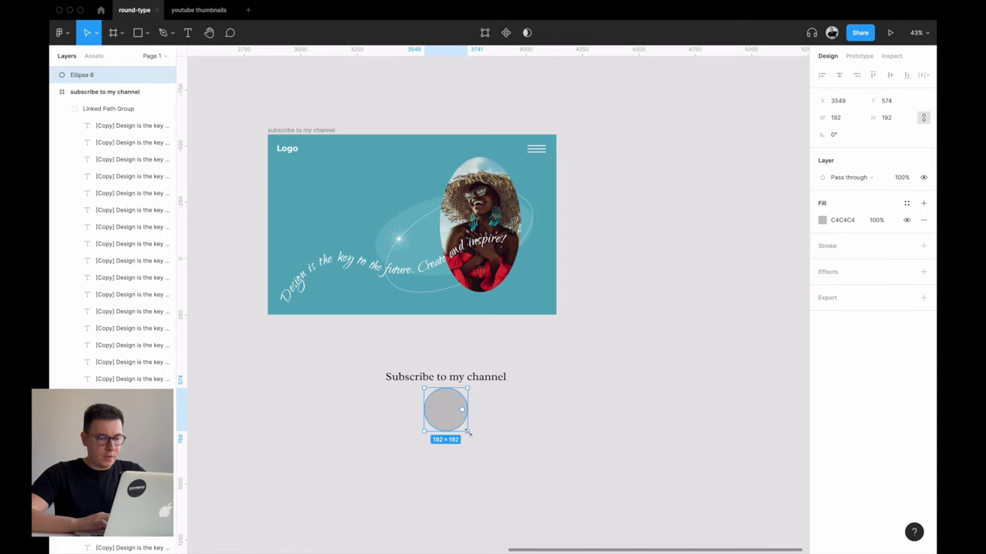
left_click_drag(468, 431, 478, 441)
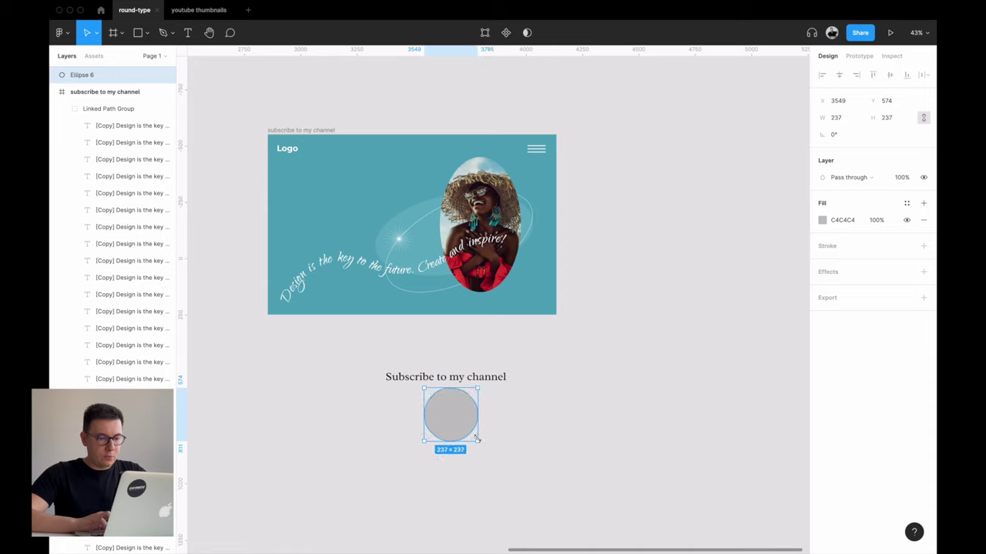
left_click(538, 358)
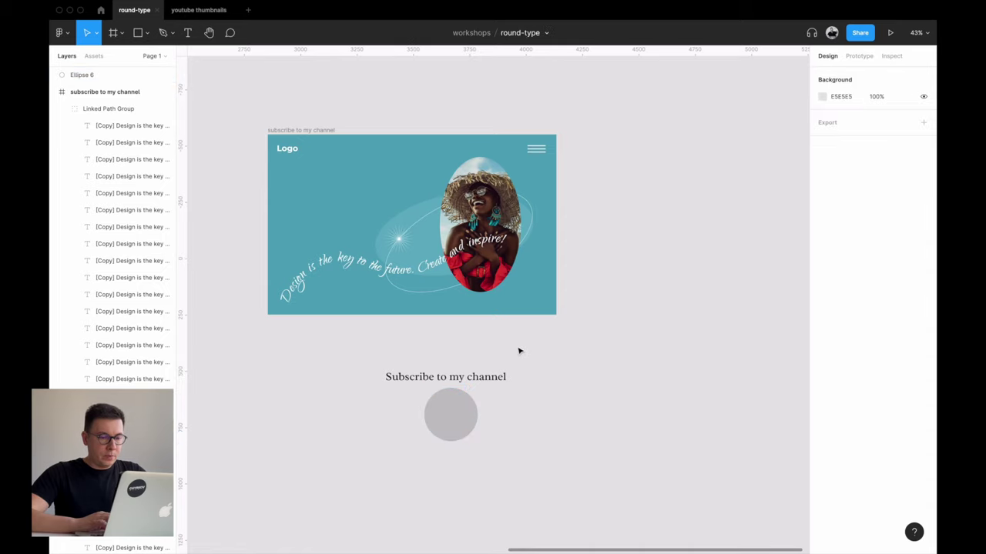
left_click_drag(412, 437, 402, 434)
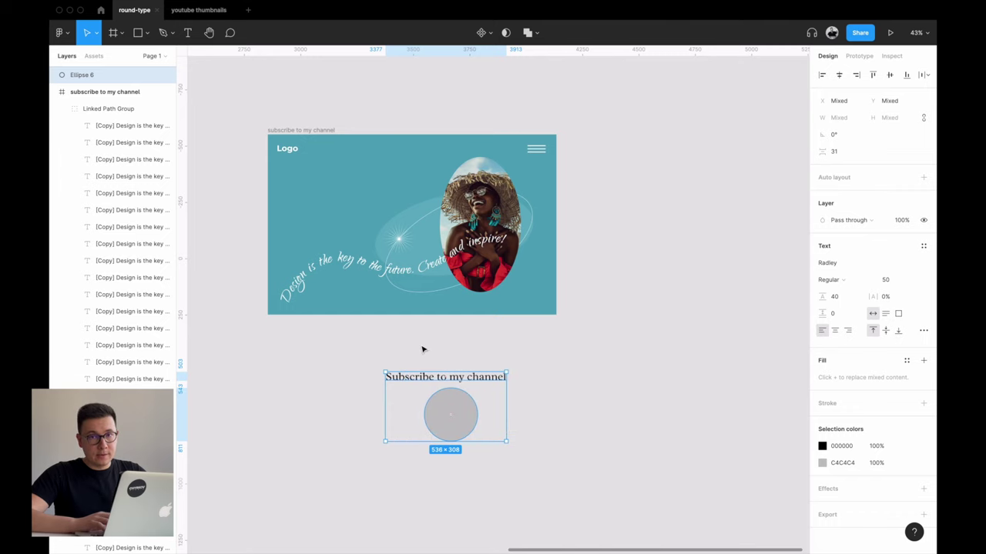
- Run the To Path plugin and link 'Subscribe to my channel' around the grey circle
left_click(64, 33)
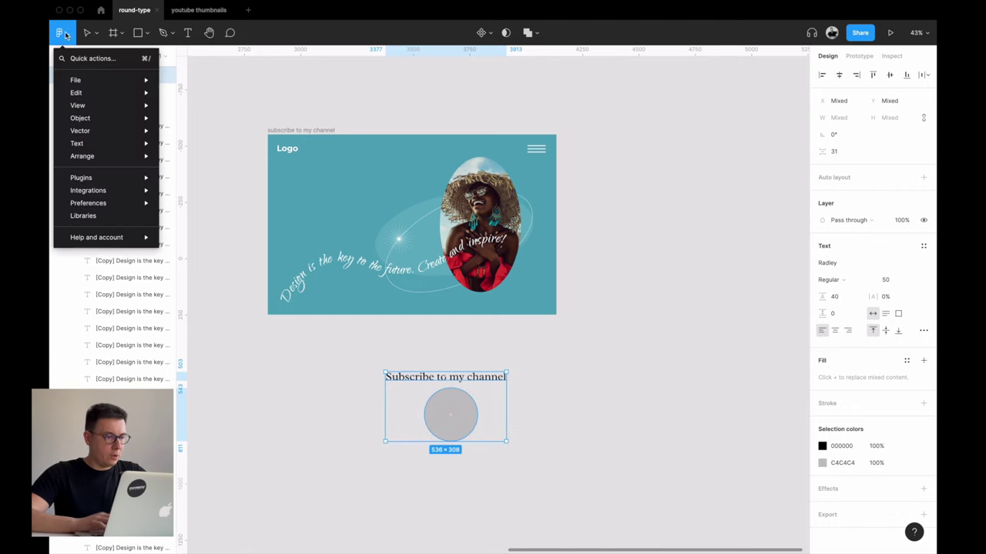
mouse_move(84, 178)
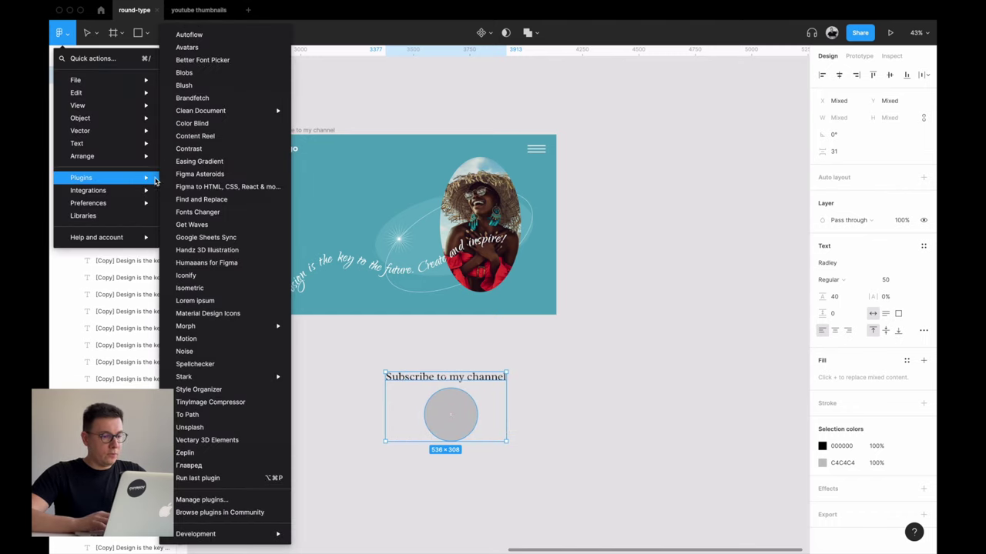
left_click(202, 415)
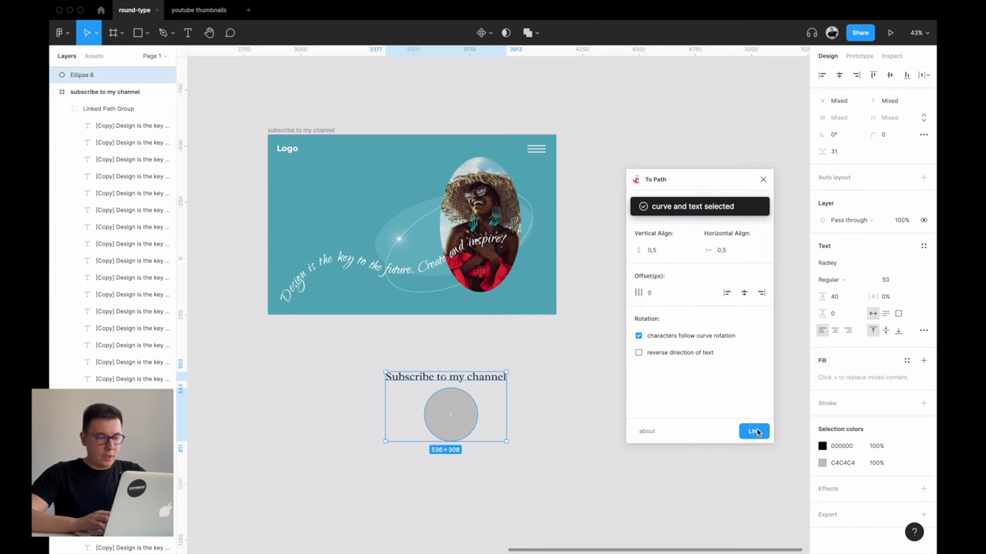
left_click(755, 432)
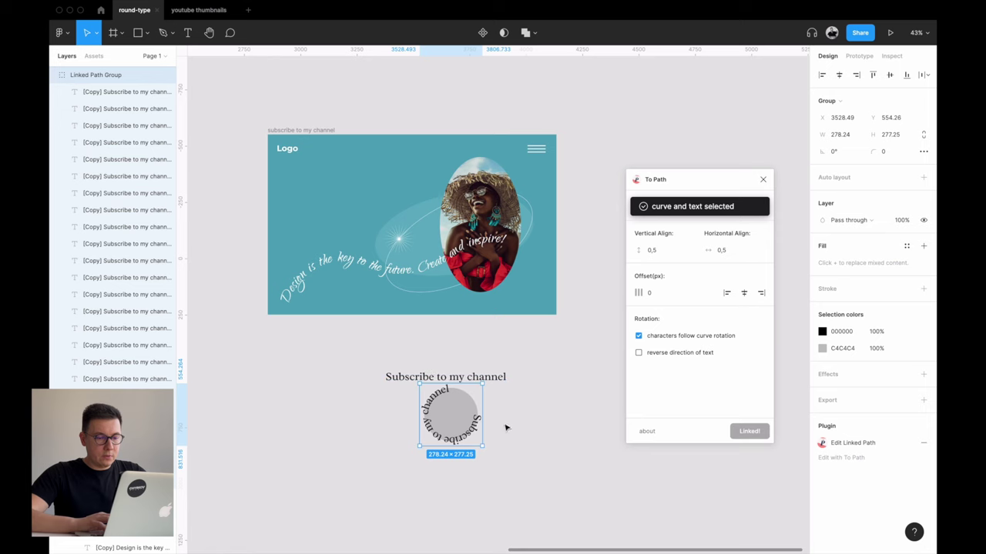
scroll(449, 420, "up", 5)
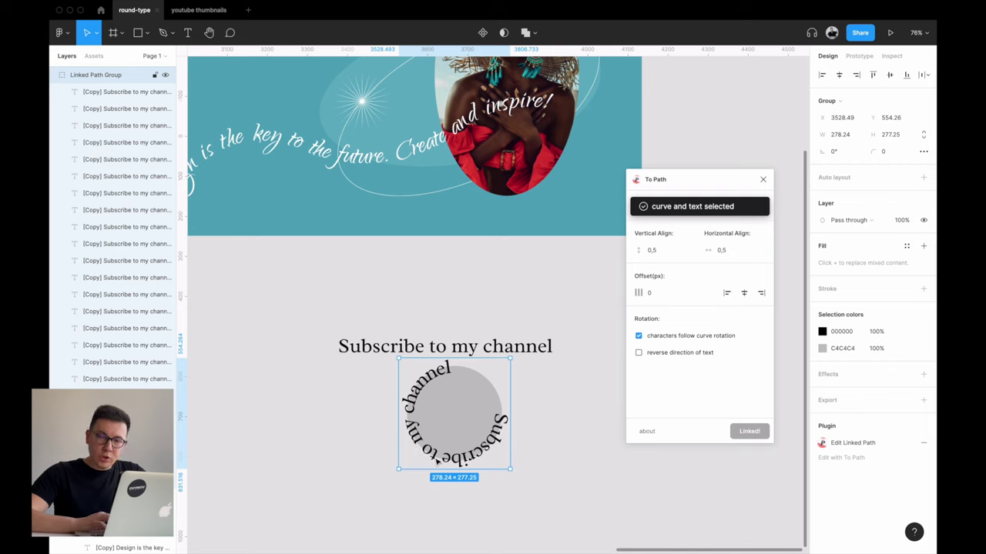
- Set the circular text's Vertical Align to 1 so the letters sit outside the edge
left_click(661, 251)
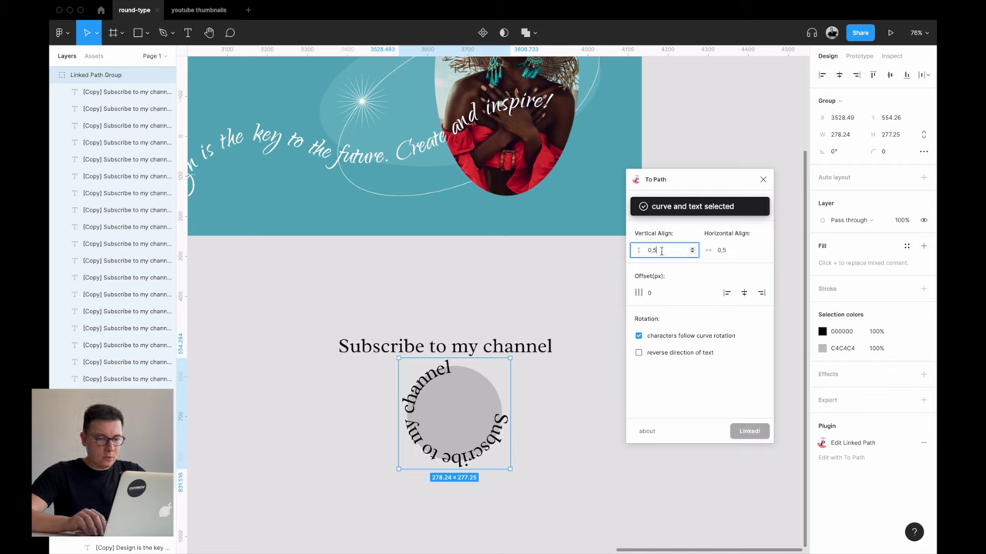
type("1")
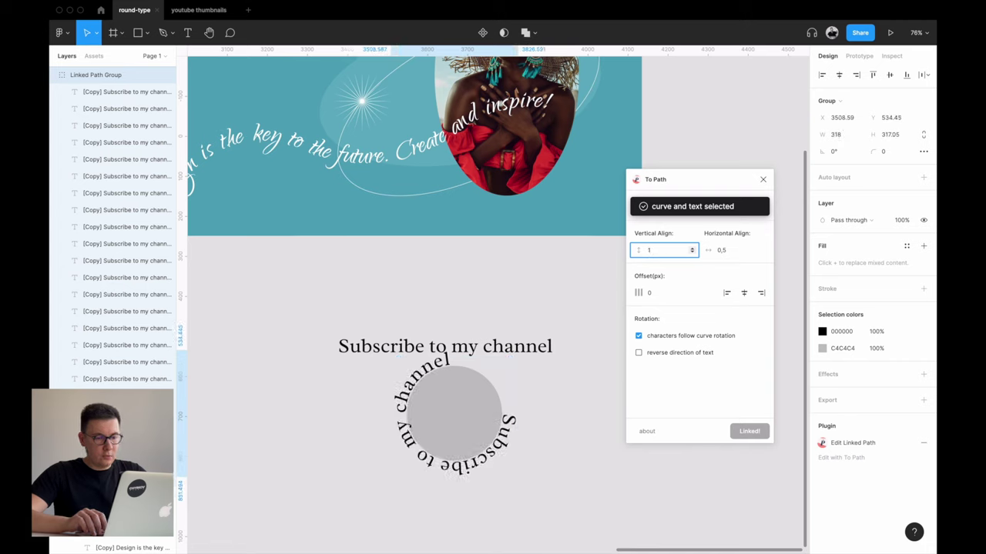
key("BackSpace")
key("BackSpace")
key("BackSpace")
type("1")
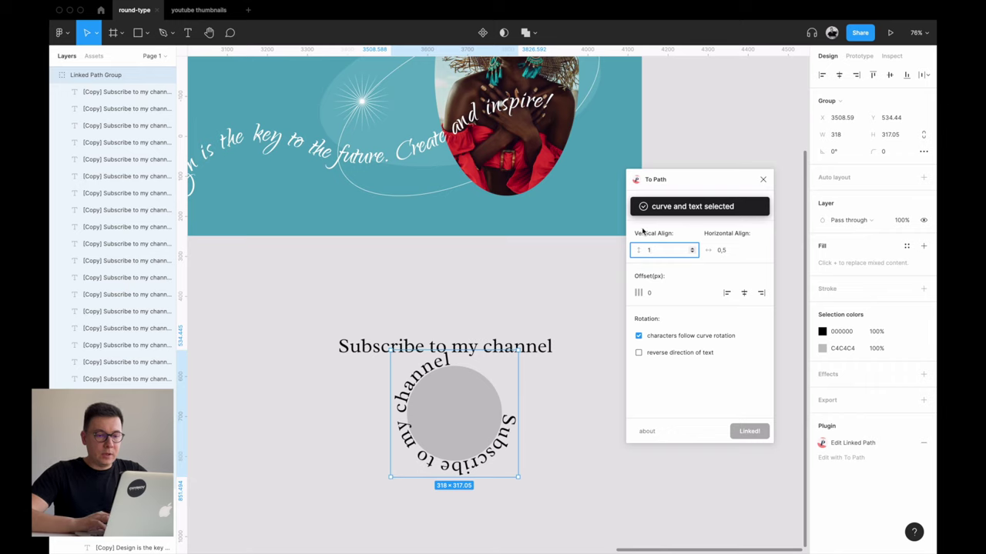
left_click(565, 361)
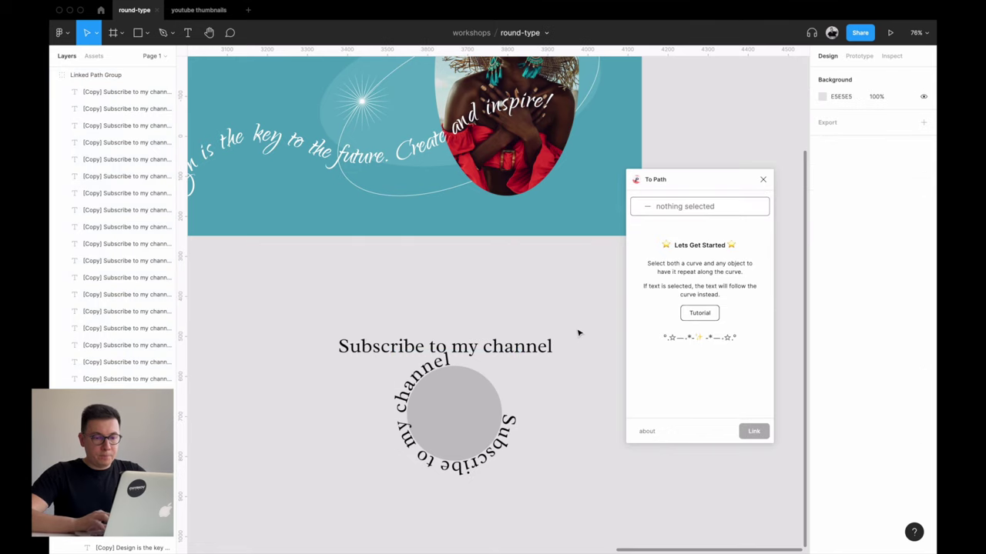
- Delete the straight heading and rotate the circular text so it reads from the left
left_click(763, 180)
left_click(539, 351)
key("Delete")
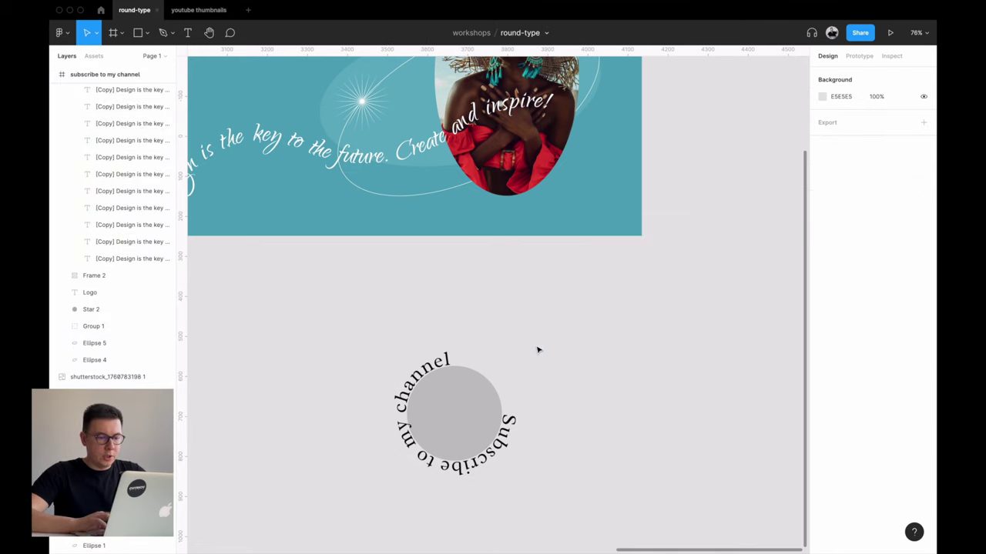
left_click(435, 369)
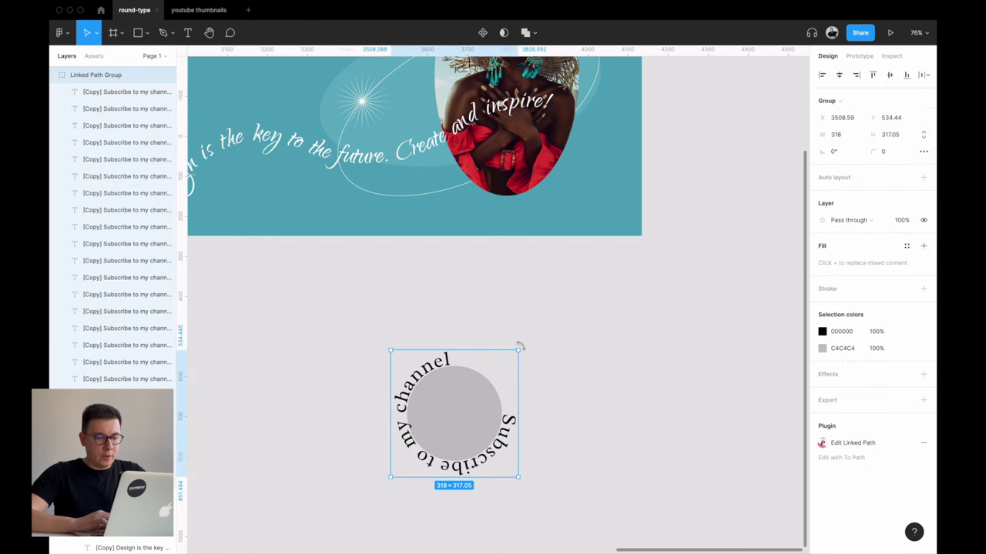
mouse_move(520, 346)
left_mouse_down()
mouse_move(369, 475)
mouse_move(390, 482)
left_mouse_up()
left_click(651, 348)
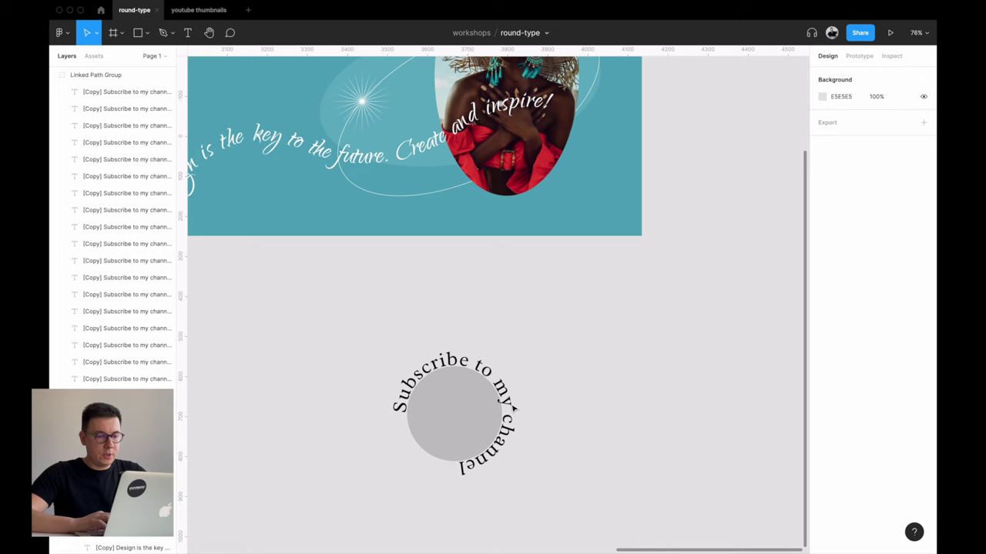
- Delete the grey circle inside the circular text group
left_click(454, 416)
left_click(454, 416)
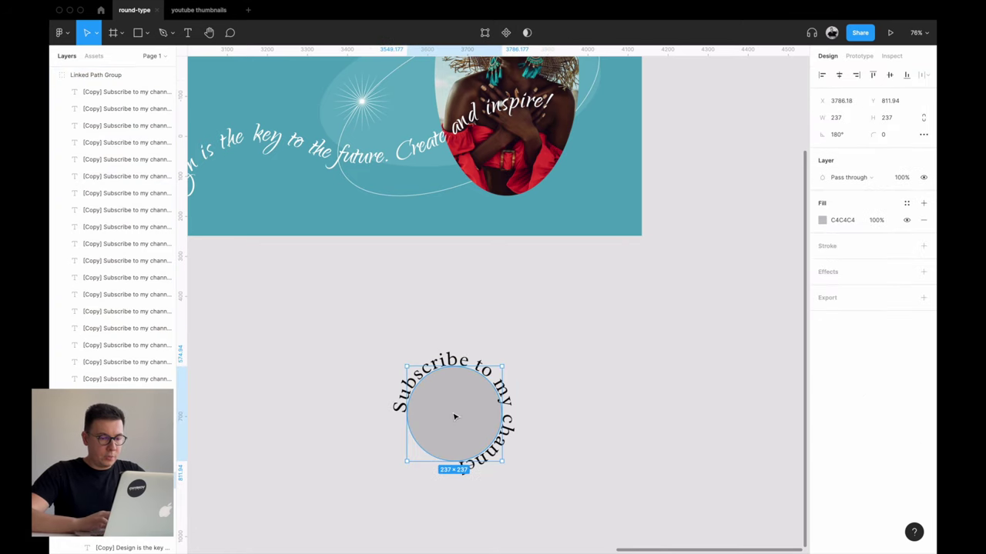
left_click(576, 396)
double_click(440, 411)
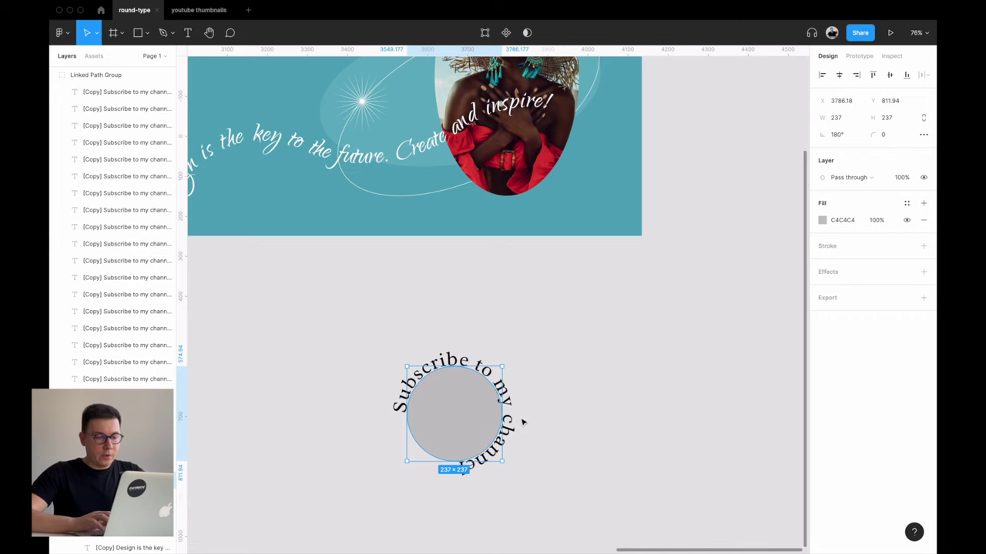
key("Delete")
- Move the curved text up beside the photo and fill it white (FFFFFF)
left_click(468, 346)
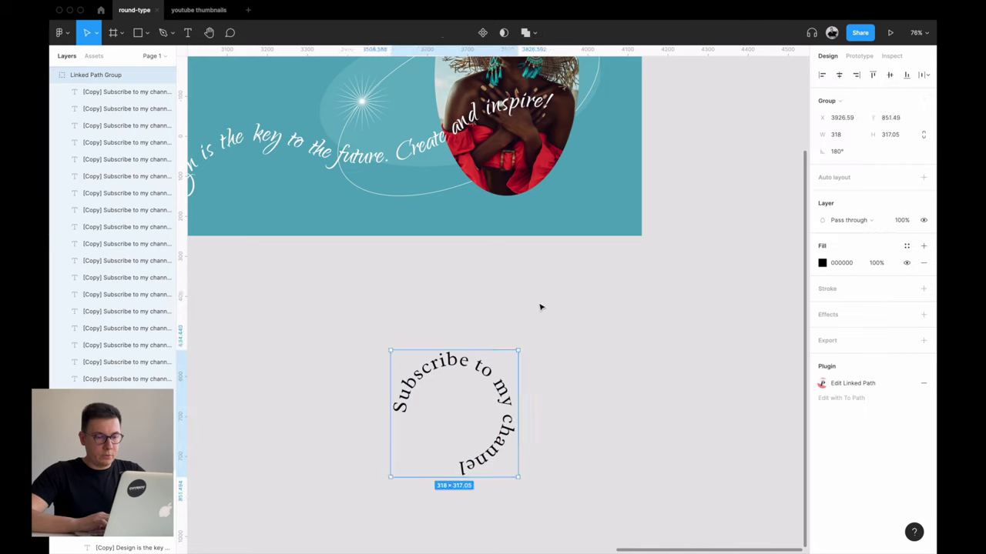
left_click_drag(467, 346, 556, 267)
left_click(822, 262)
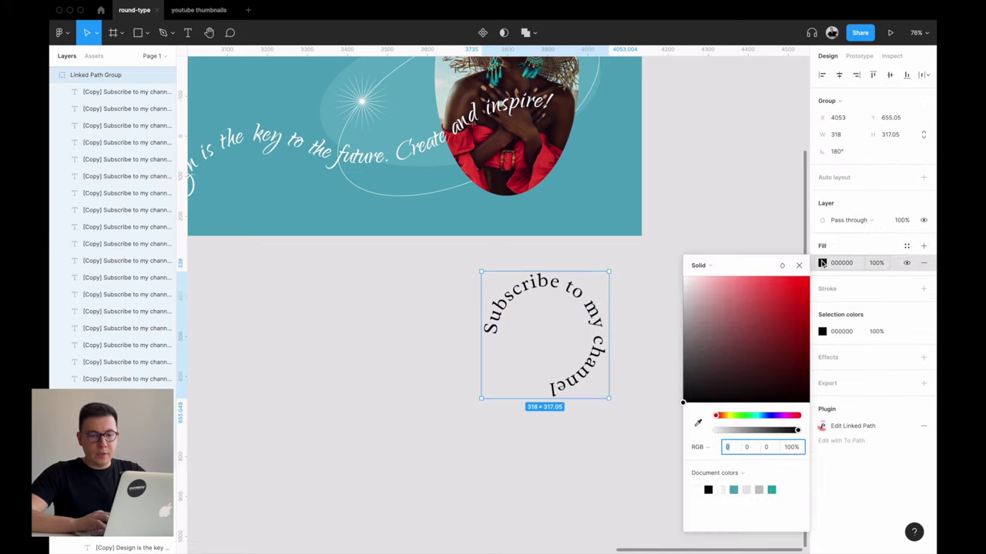
left_click_drag(714, 315, 683, 277)
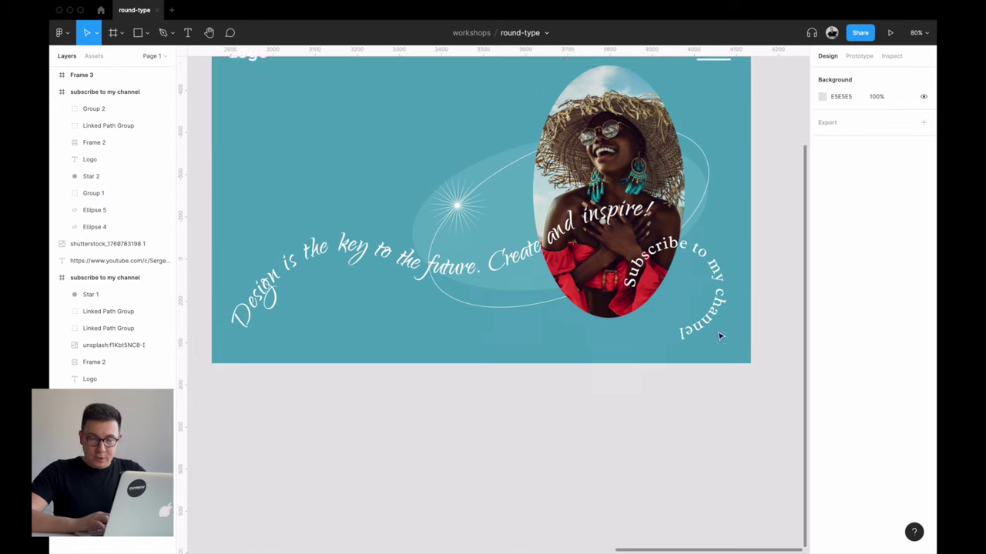
- Drag the white text ring Group 2 out of the banner onto the canvas below
scroll(717, 332, "down", 2)
scroll(705, 285, "down", 1)
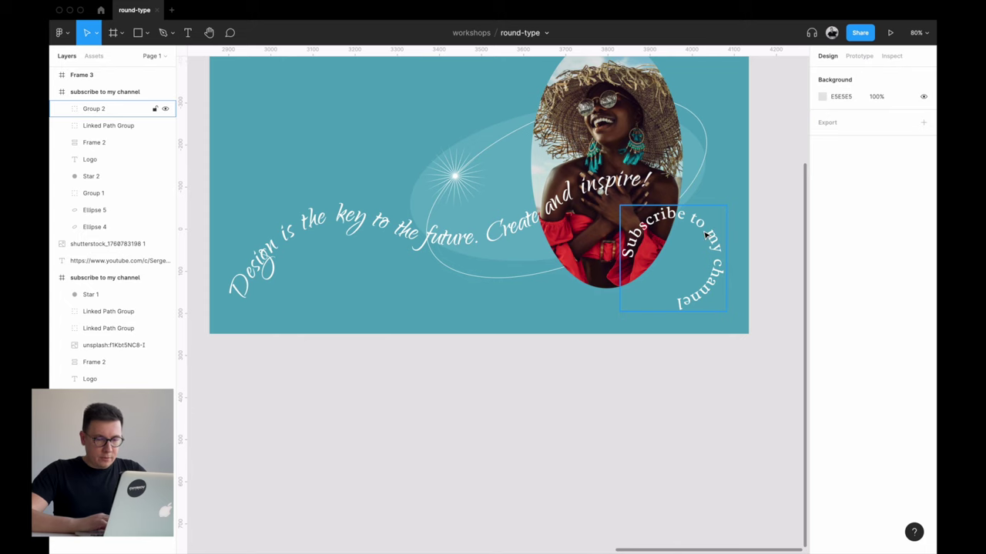
left_click_drag(705, 236, 484, 487)
scroll(593, 429, "down", 2)
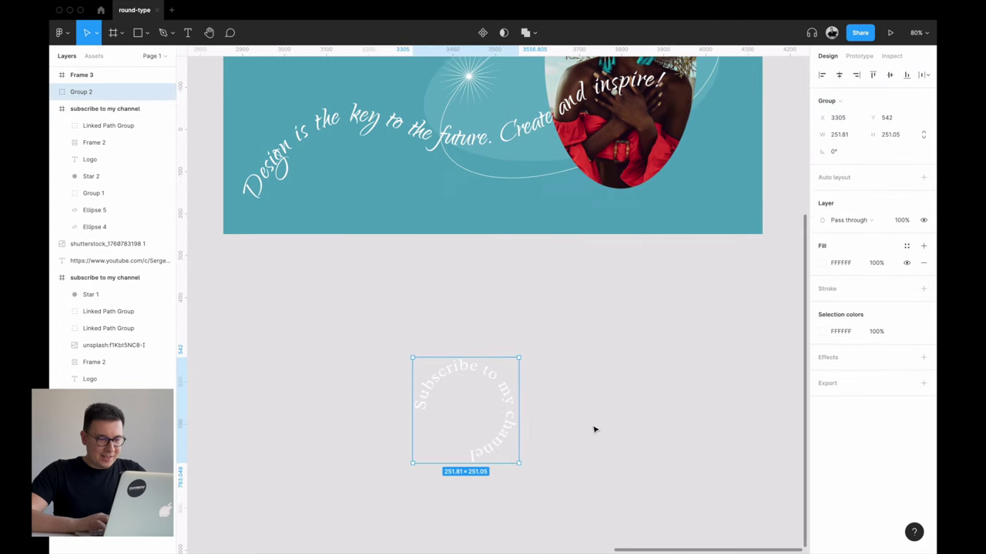
scroll(563, 401, "down", 1)
scroll(538, 385, "down", 1)
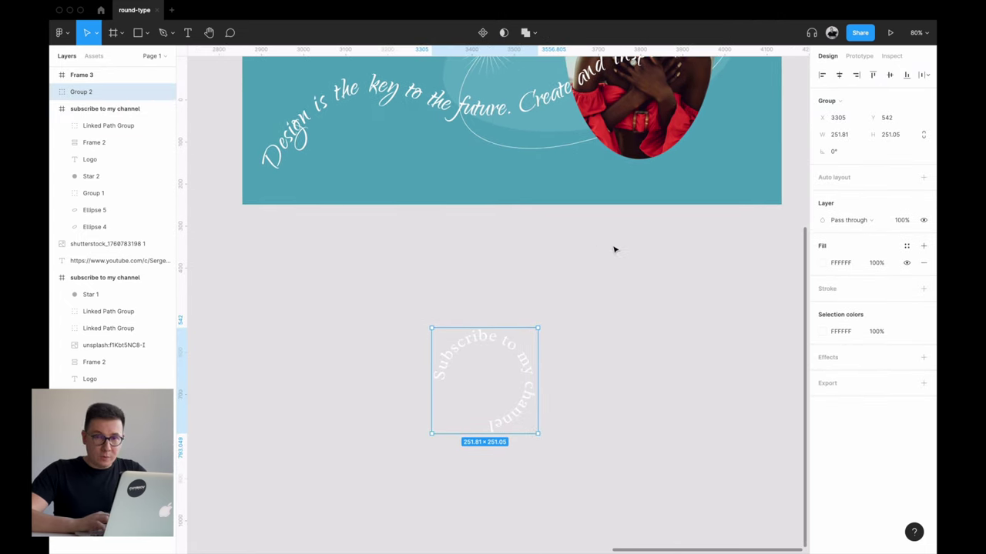
- Wrap the text ring in a frame named bt/01 and Alt-drag a copy to its right
right_click(521, 366)
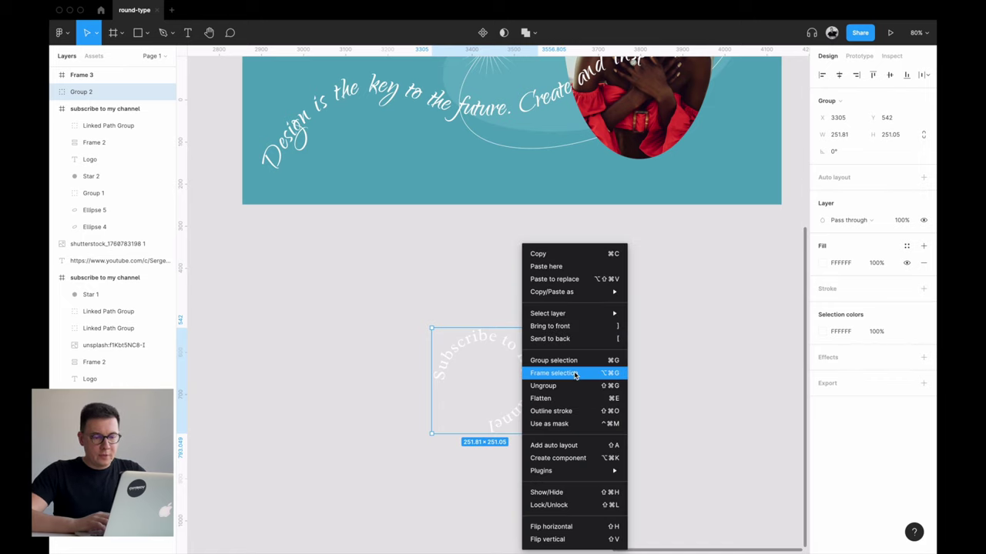
left_click(575, 374)
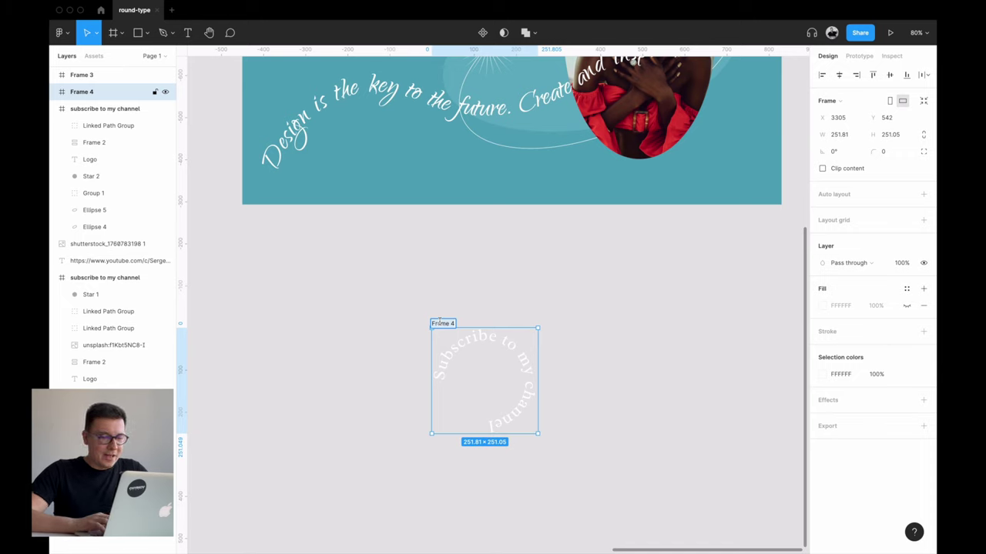
type("b")
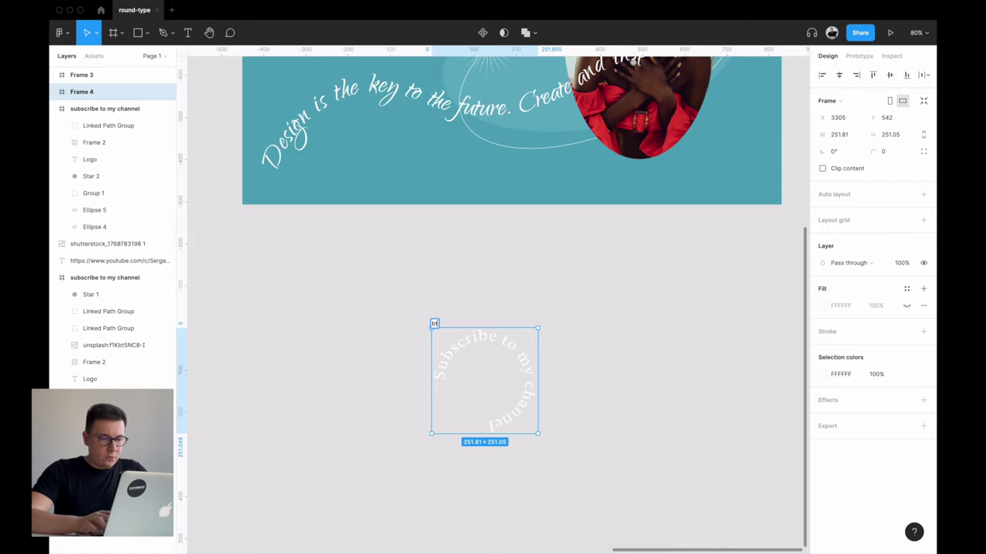
type("t/01")
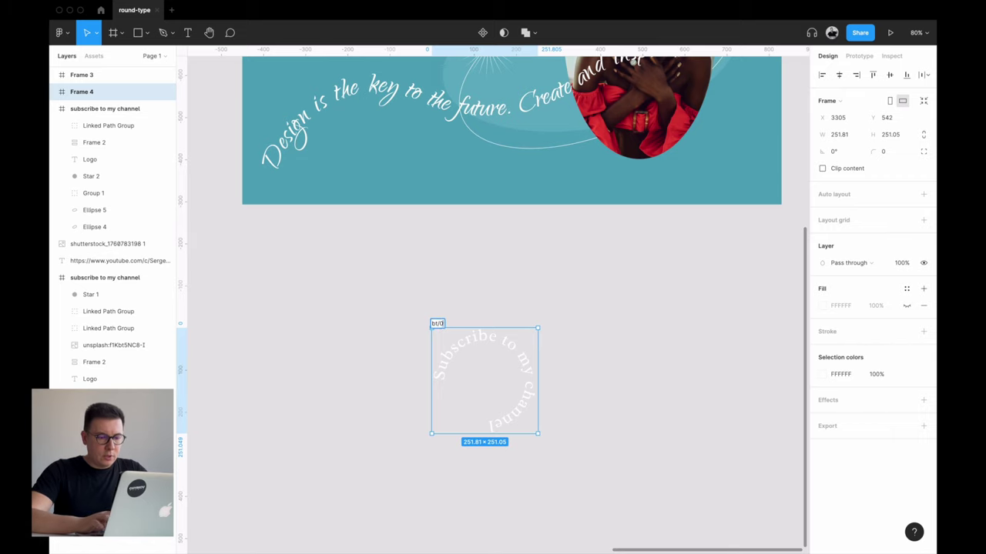
left_click(542, 311)
left_click(438, 324)
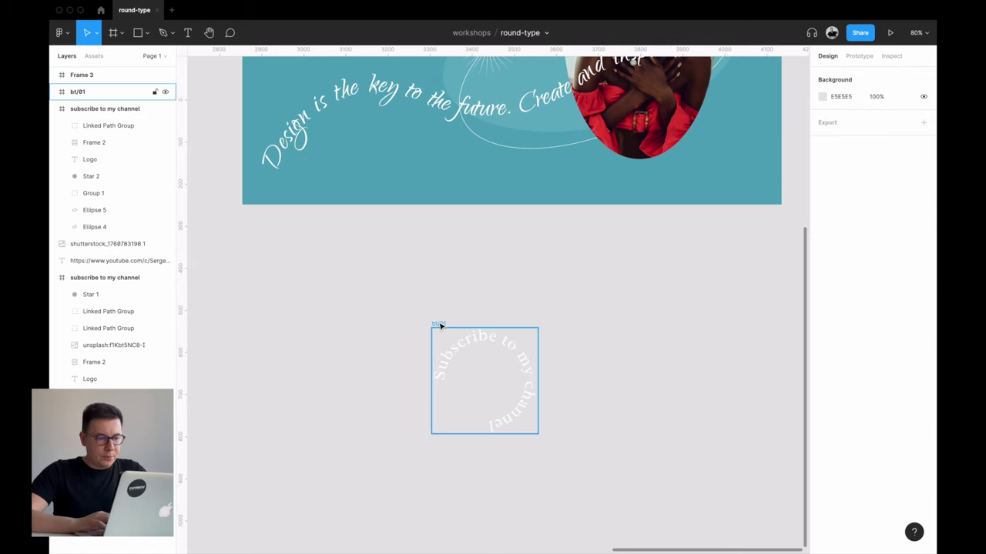
left_click_drag(467, 327, 613, 327, "alt")
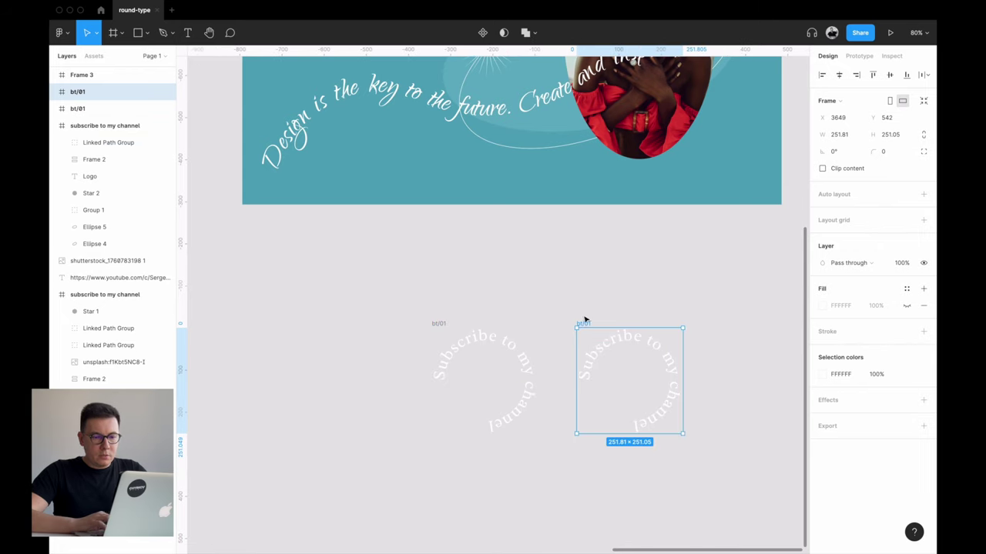
- Rename the duplicated frame to bt/02
double_click(583, 324)
key("Right")
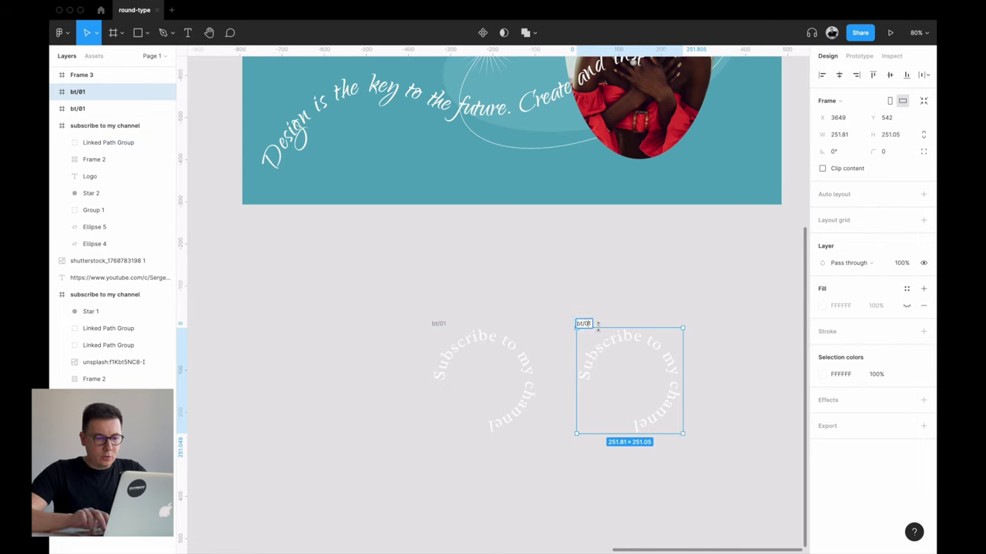
key("BackSpace")
type("2")
left_click(613, 312)
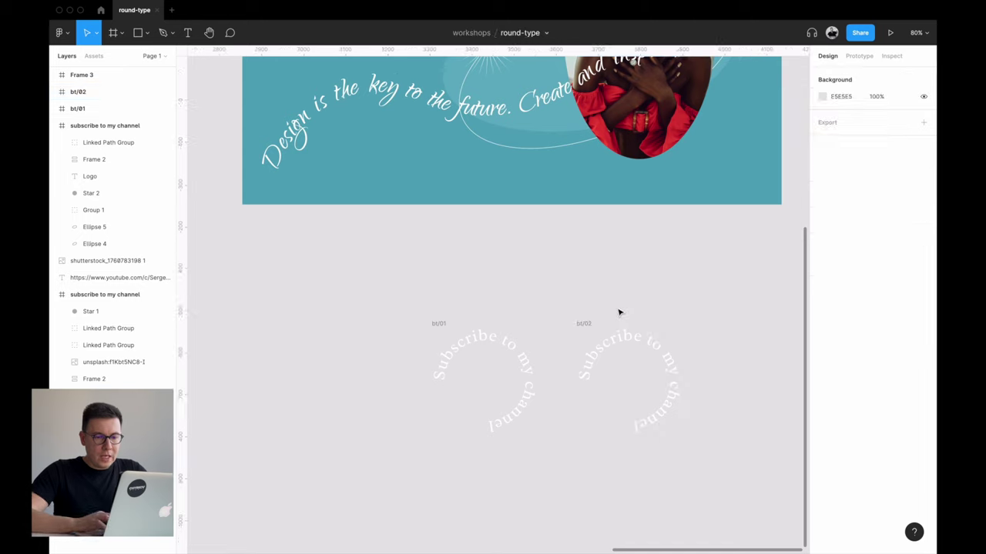
- Rotate bt/02's inner text ring 180° so it sits upside down
left_click(643, 355)
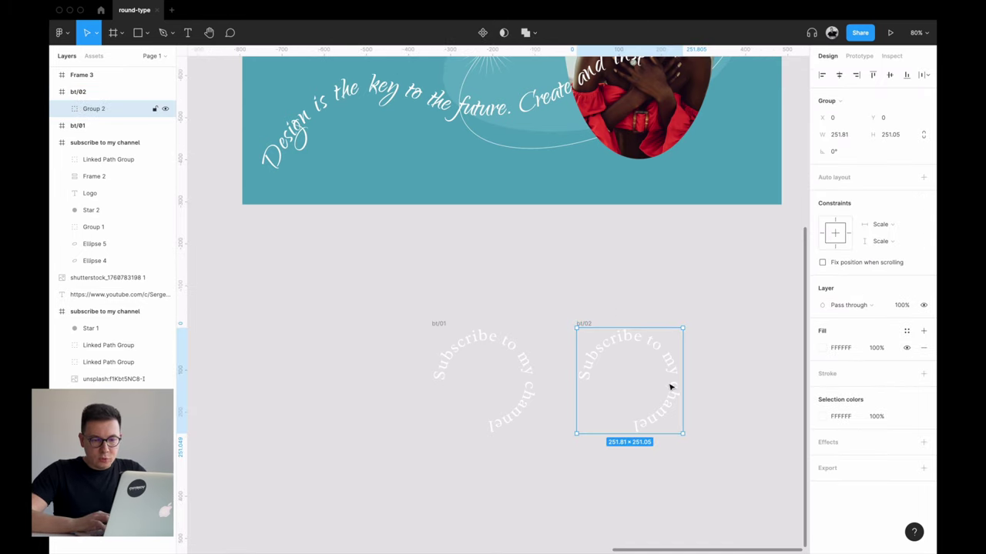
mouse_move(115, 109)
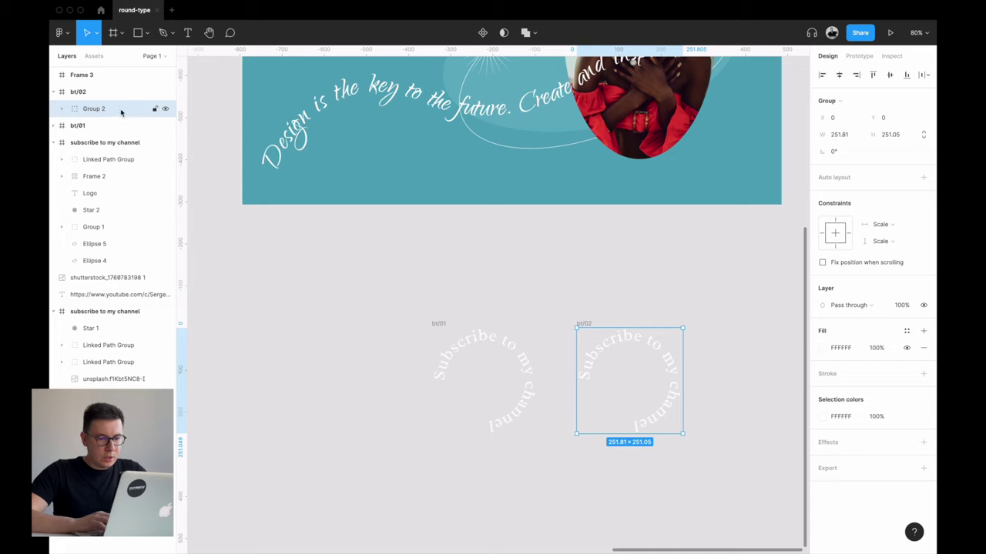
left_click_drag(688, 326, 583, 420)
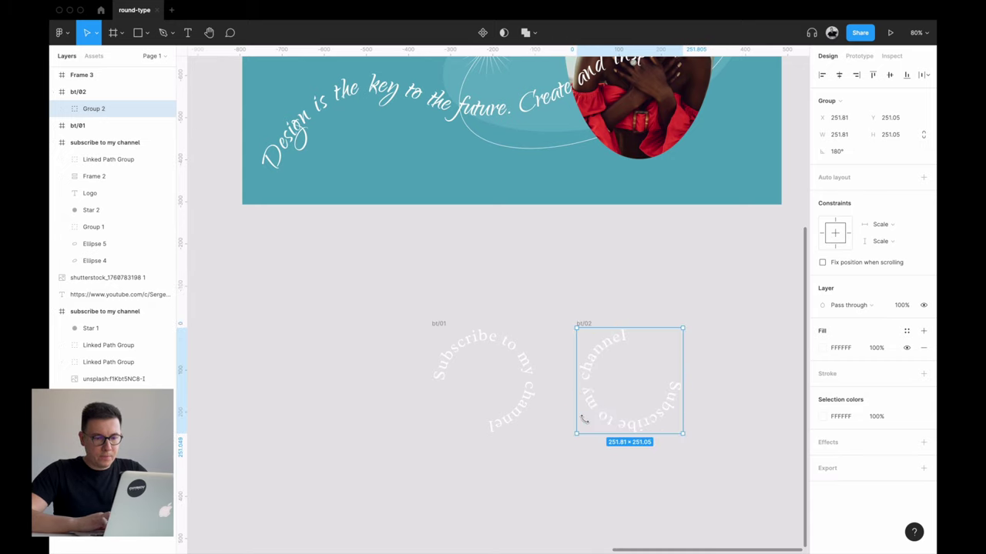
left_click(631, 265)
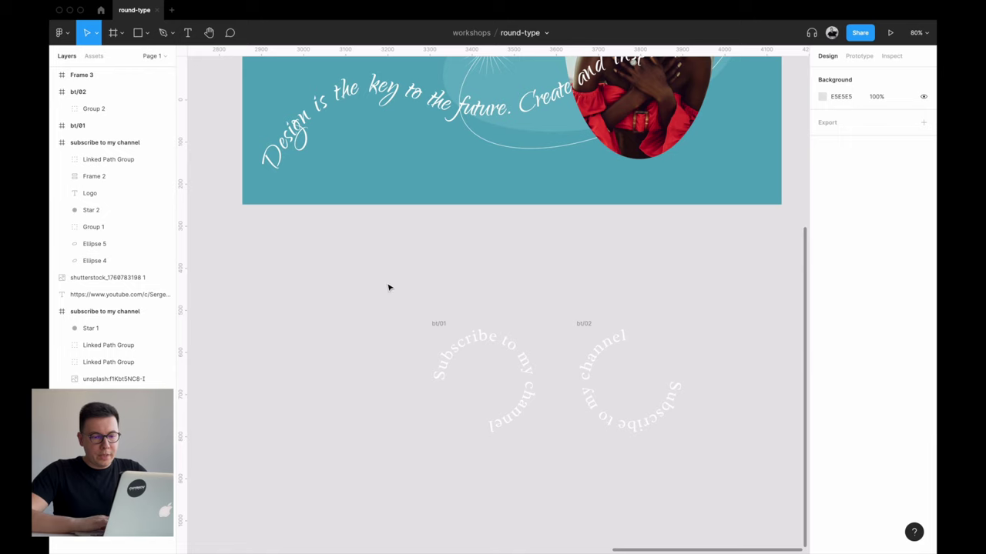
left_click_drag(387, 283, 726, 496)
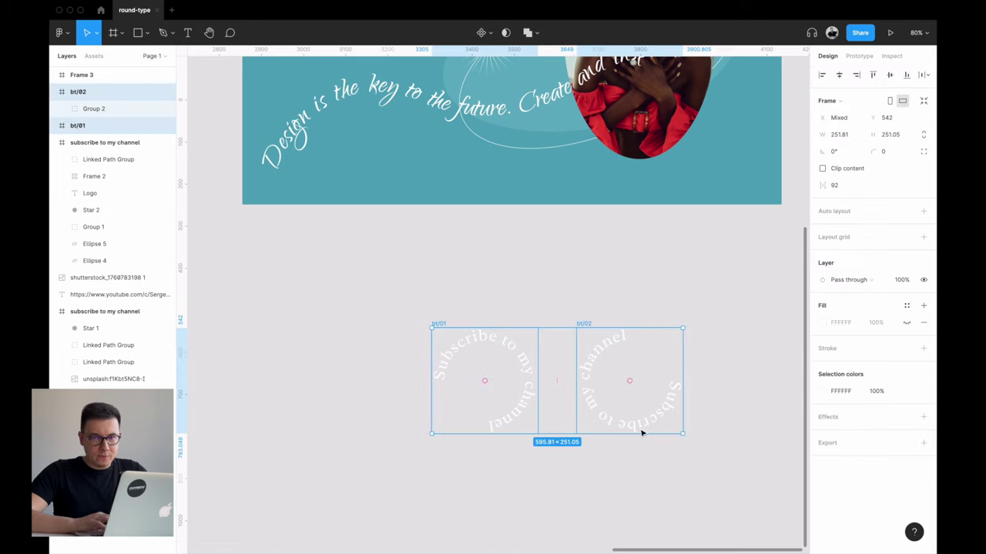
- Combine the bt/01 and bt/02 frames into a bt component set
left_click(490, 34)
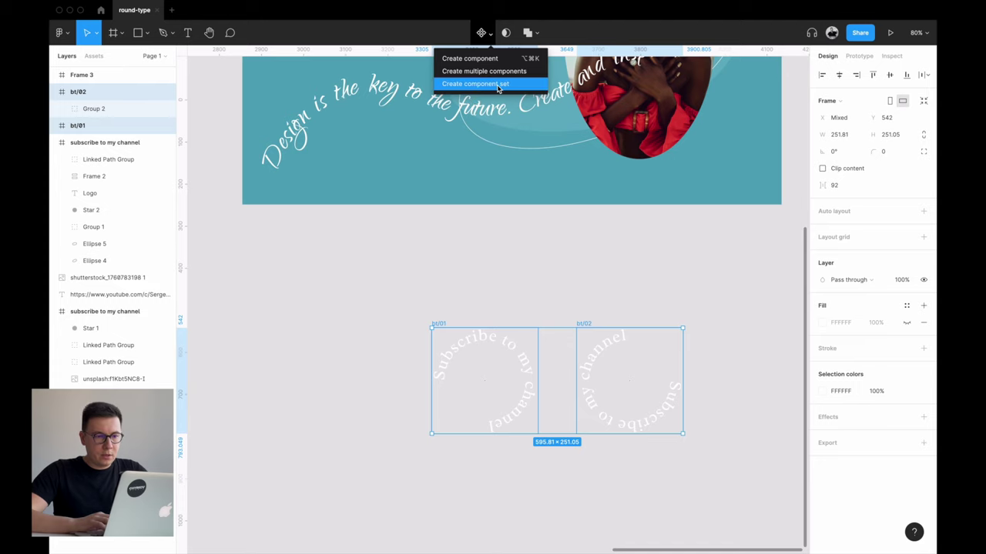
left_click(475, 85)
left_click(486, 84)
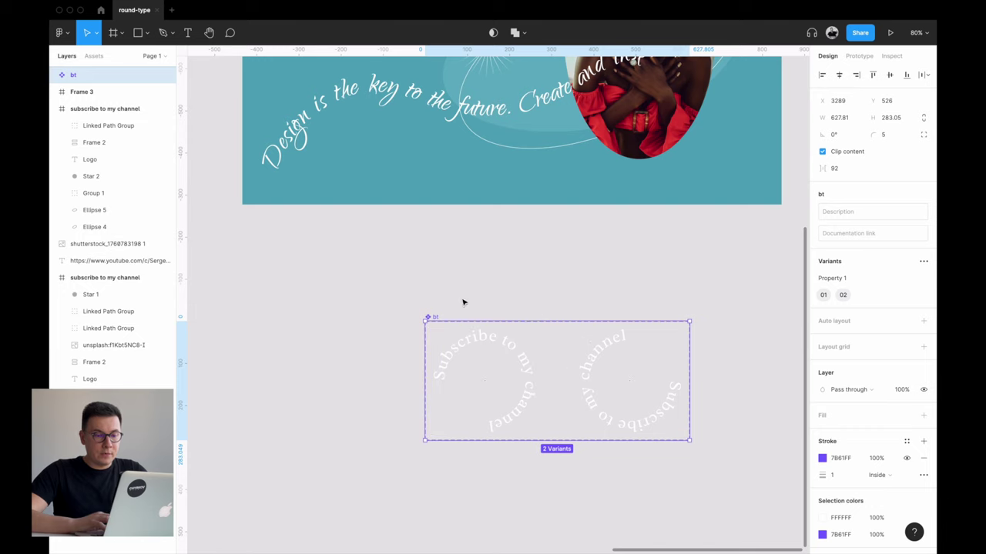
scroll(531, 285, "down", 1)
scroll(531, 285, "right", 1)
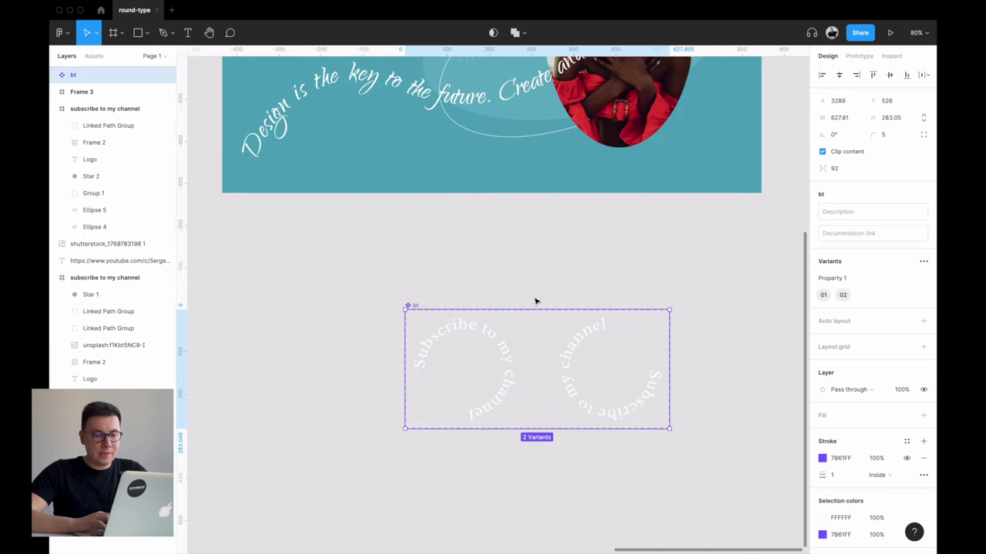
- Link variant 01 to variant 02 on click with Smart animate, 1000ms
left_click(491, 337)
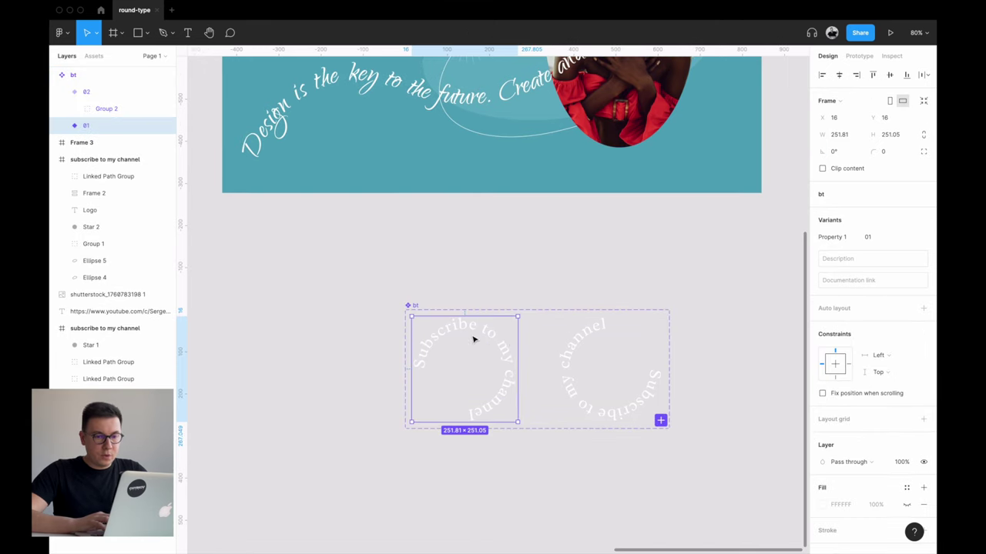
left_click(859, 57)
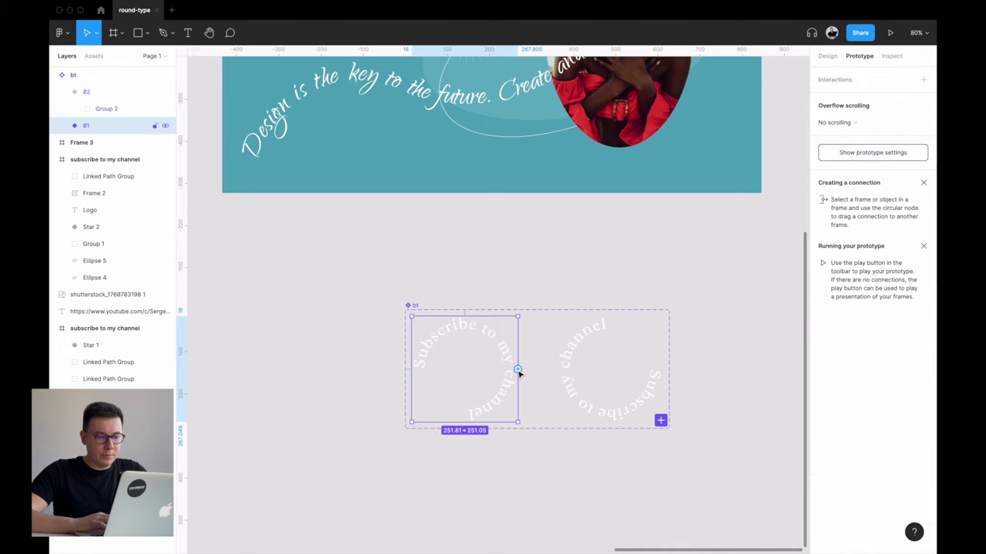
mouse_move(518, 371)
left_mouse_down()
mouse_move(579, 377)
mouse_move(557, 371)
left_mouse_up()
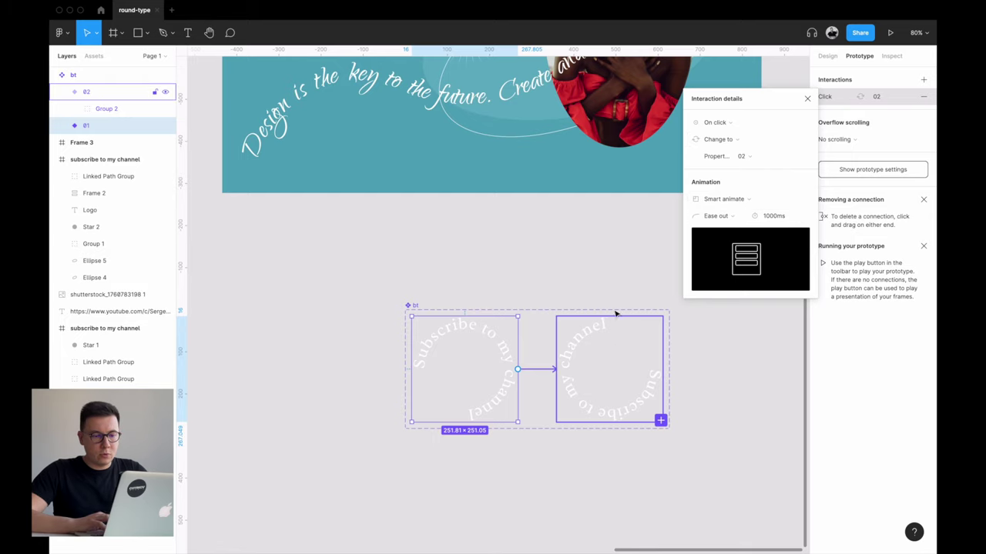
left_click(507, 287)
scroll(527, 282, "up", 3)
scroll(527, 282, "right", 2)
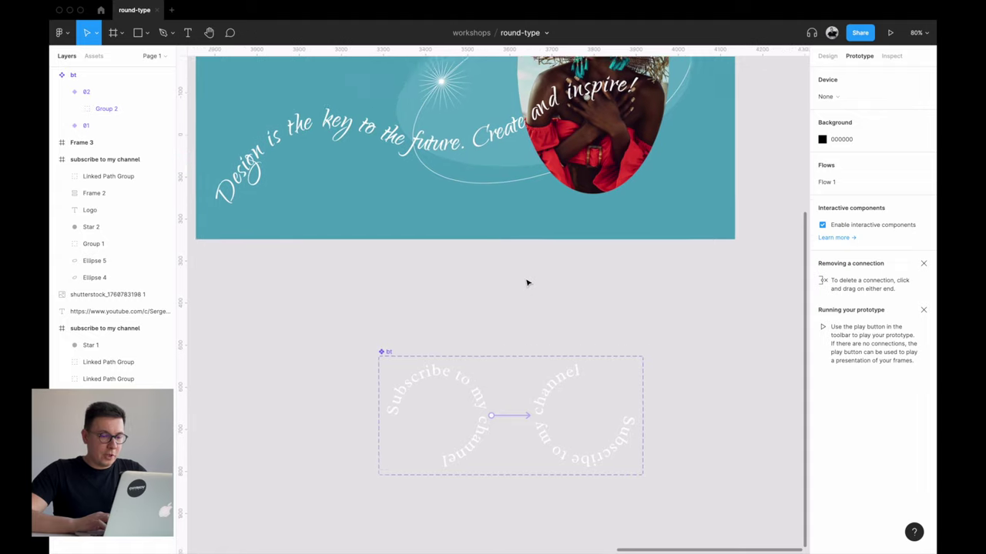
- Place a bt badge instance in the banner's lower-right corner at X 998, Y 518
left_click(827, 55)
left_click(450, 389)
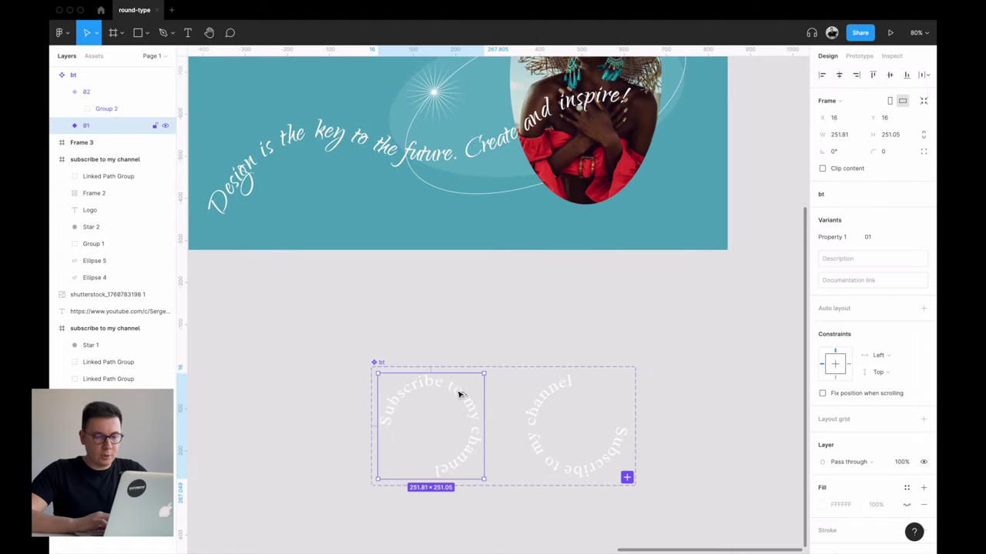
left_click_drag(459, 394, 685, 152)
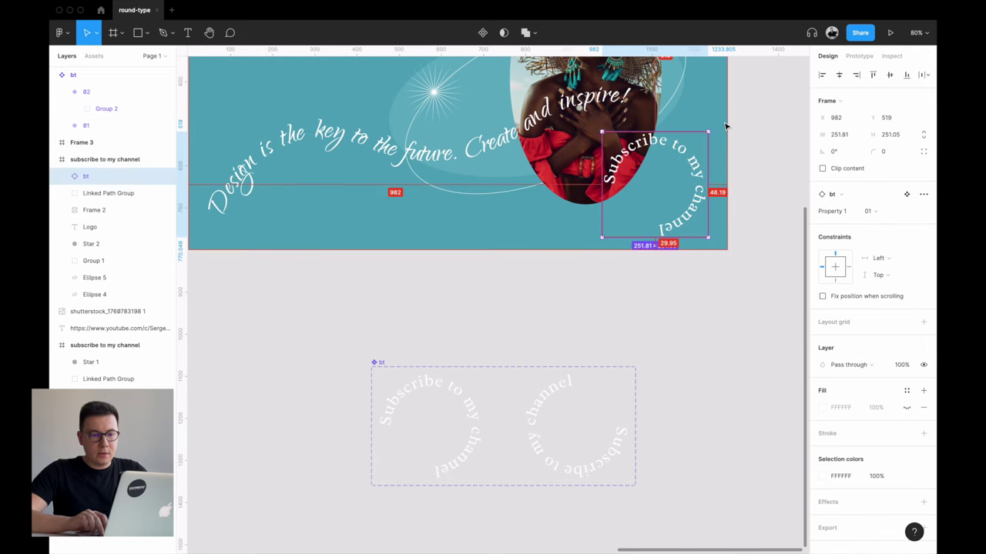
key("shift+Right")
key("Right")
key("Right")
key("Right")
key("Up")
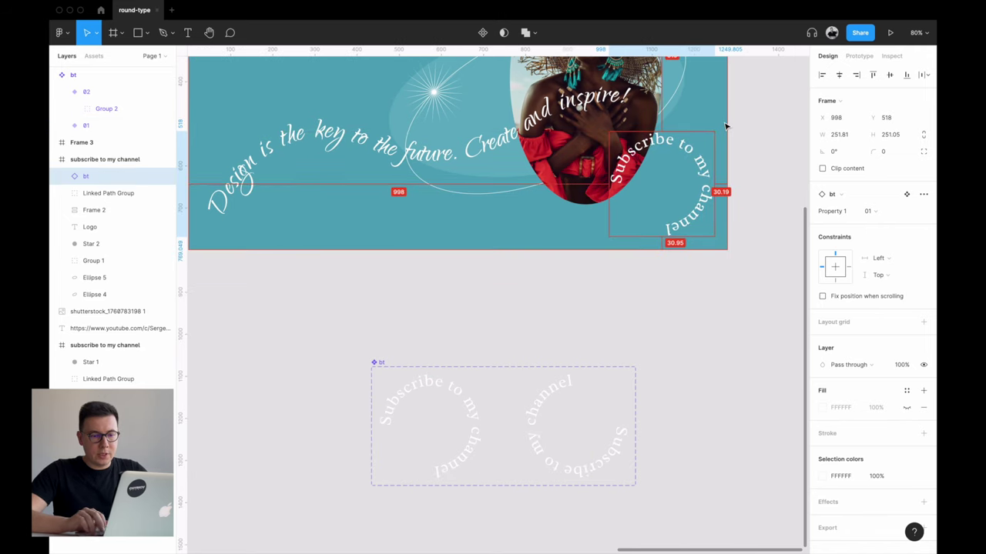
scroll(770, 146, "up", 4)
left_click(770, 146)
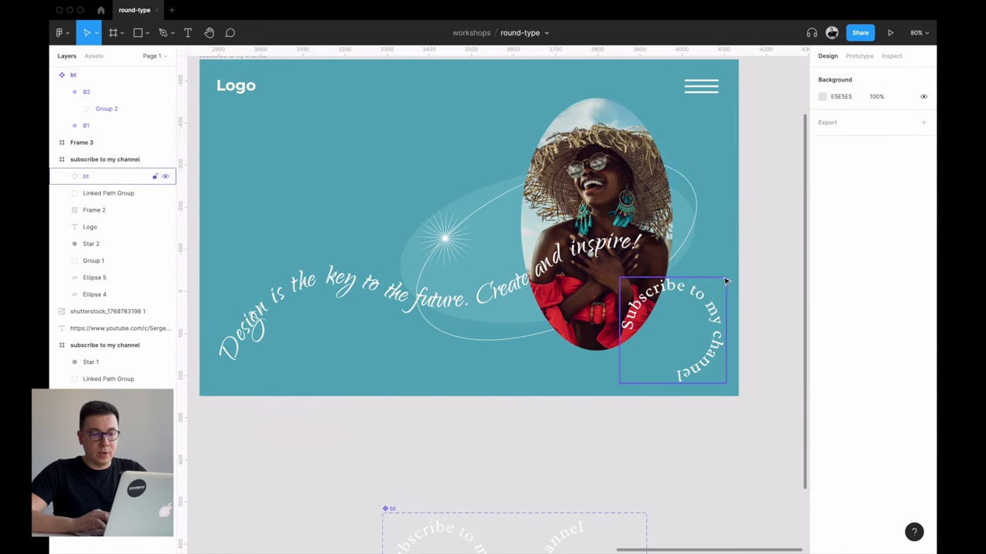
left_click(889, 35)
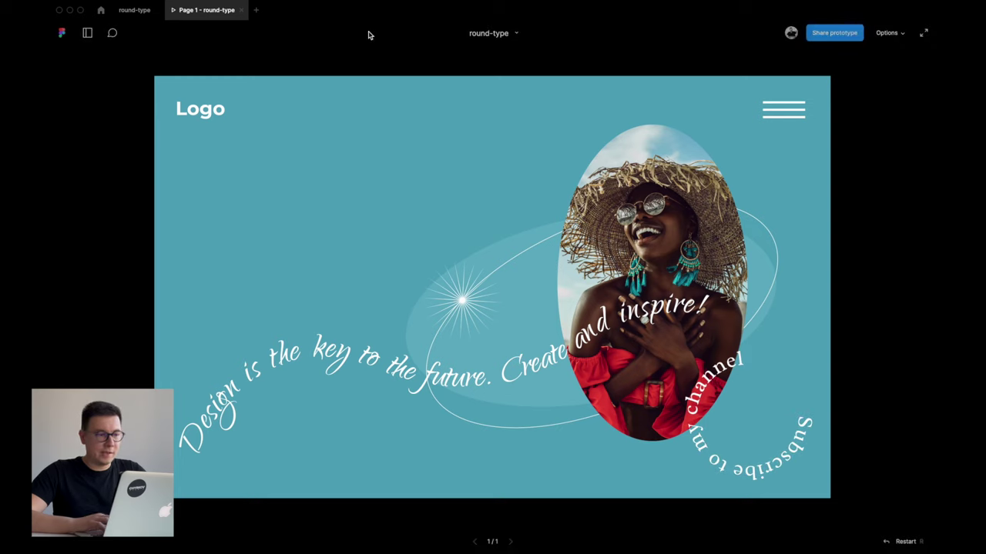
left_click(135, 11)
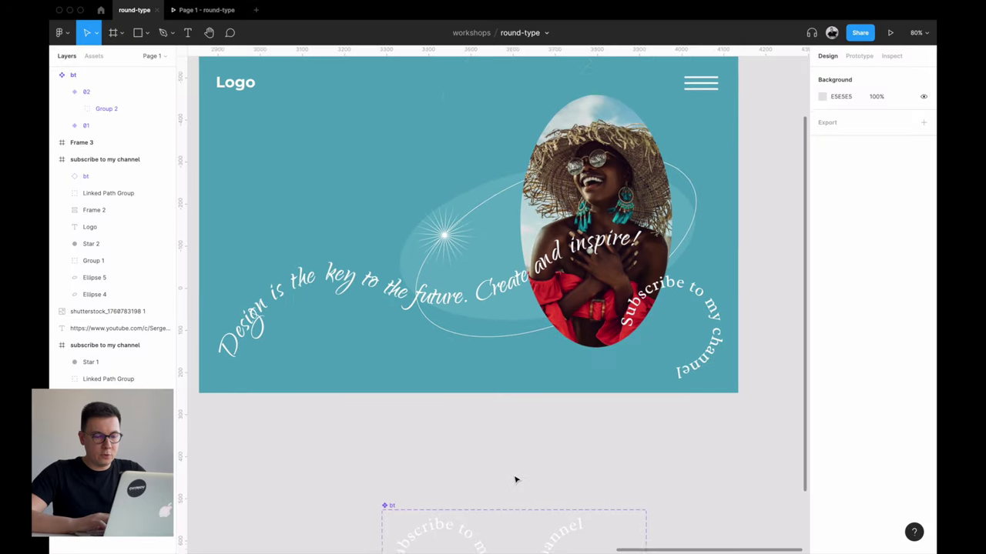
scroll(515, 477, "down", 5)
- Connect variant 02 back to 01, triggered After delay of 100ms with smart animate
left_click(559, 356)
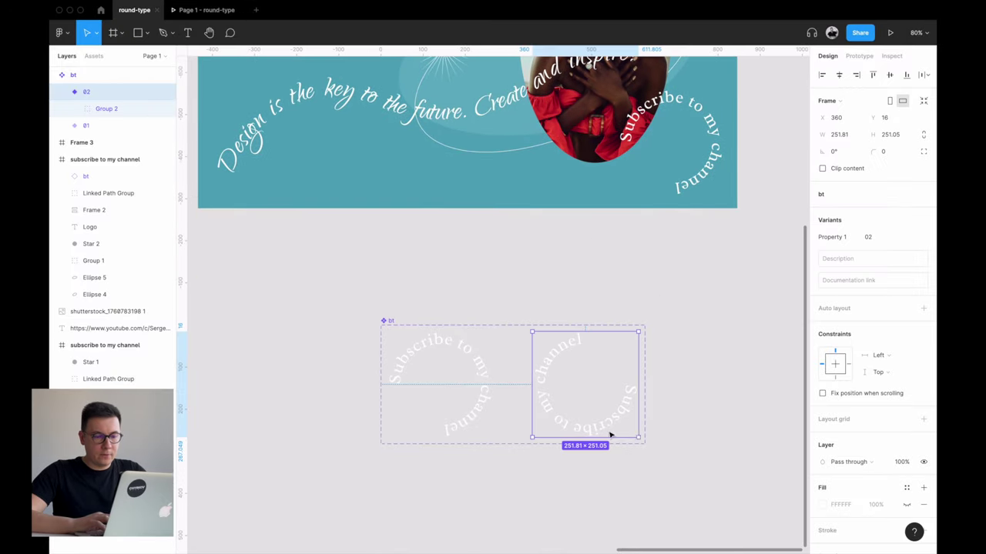
left_click(860, 57)
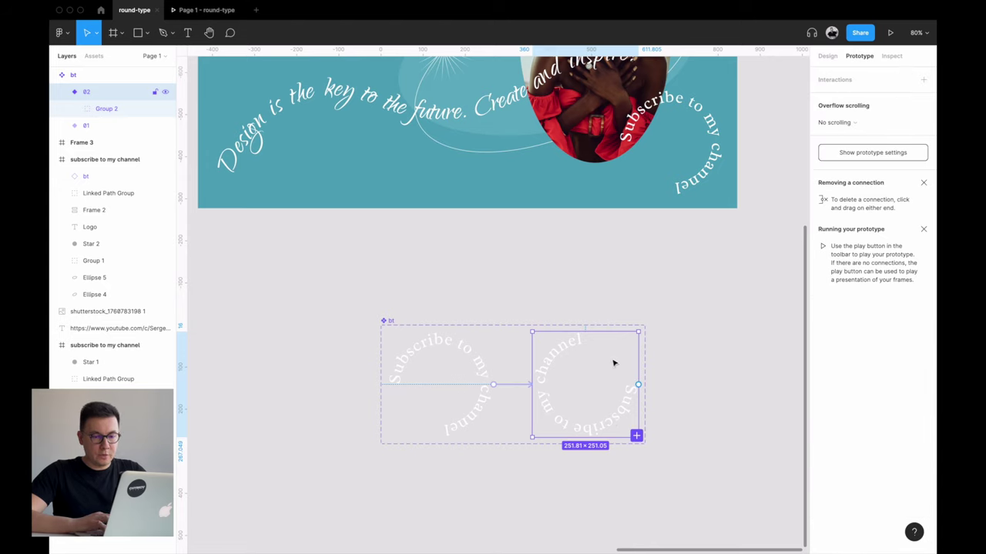
left_click_drag(638, 385, 464, 358)
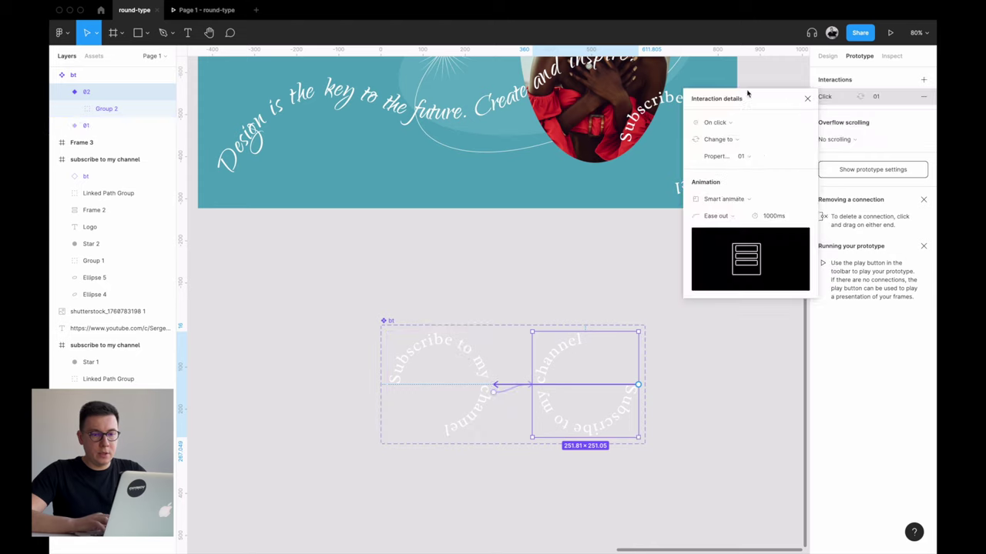
left_click(720, 125)
left_click(719, 252)
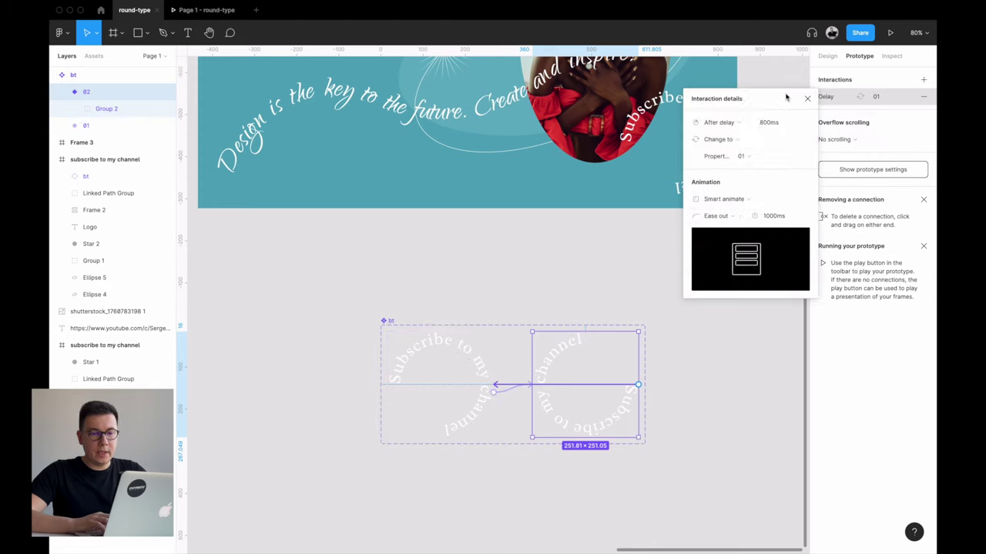
left_click(767, 121)
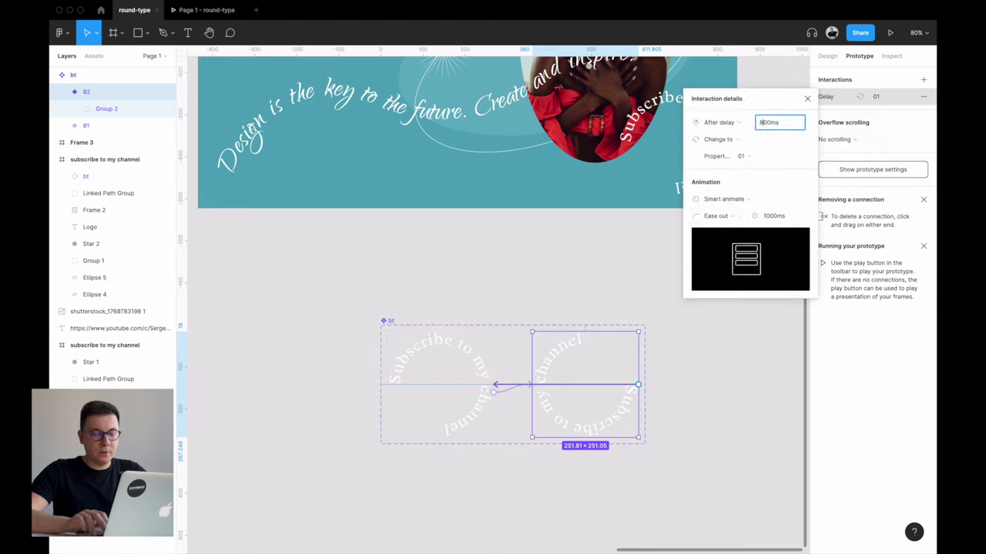
type("010")
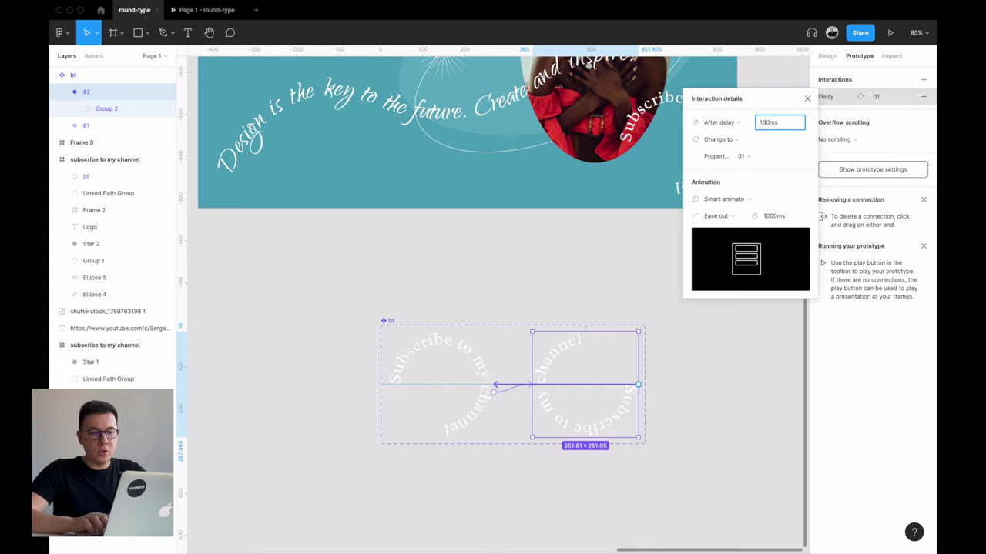
left_click(541, 267)
left_click(207, 10)
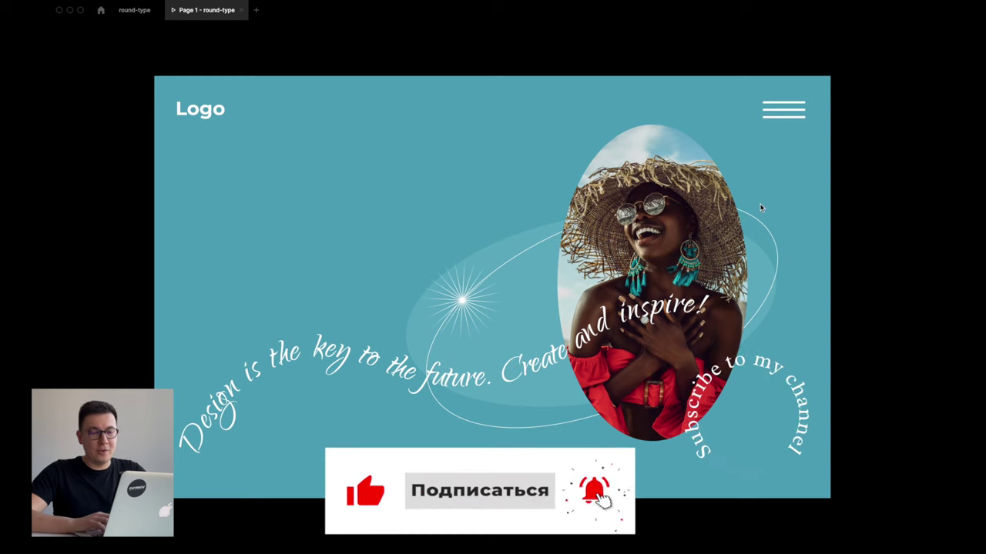
key("ctrl+shift+Tab")
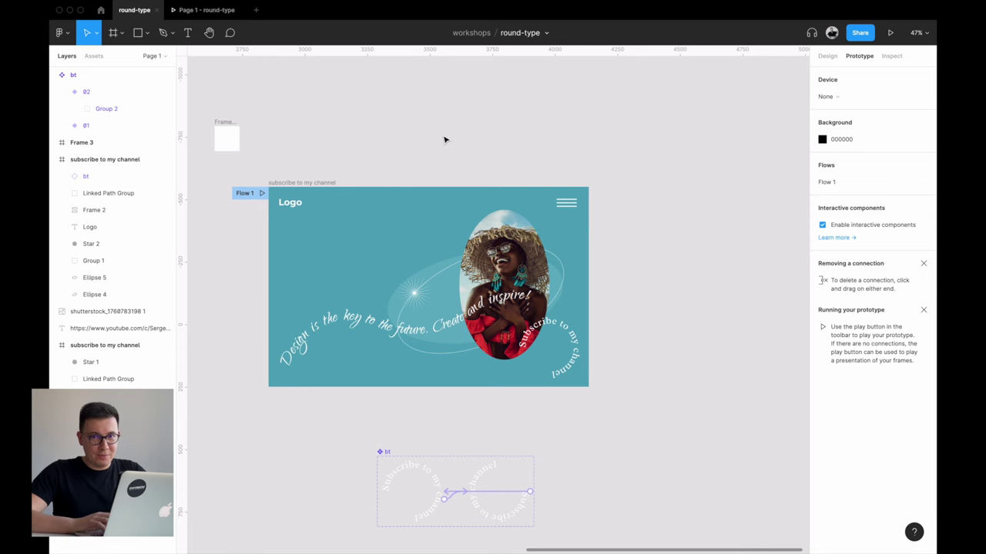
mouse_move(301, 182)
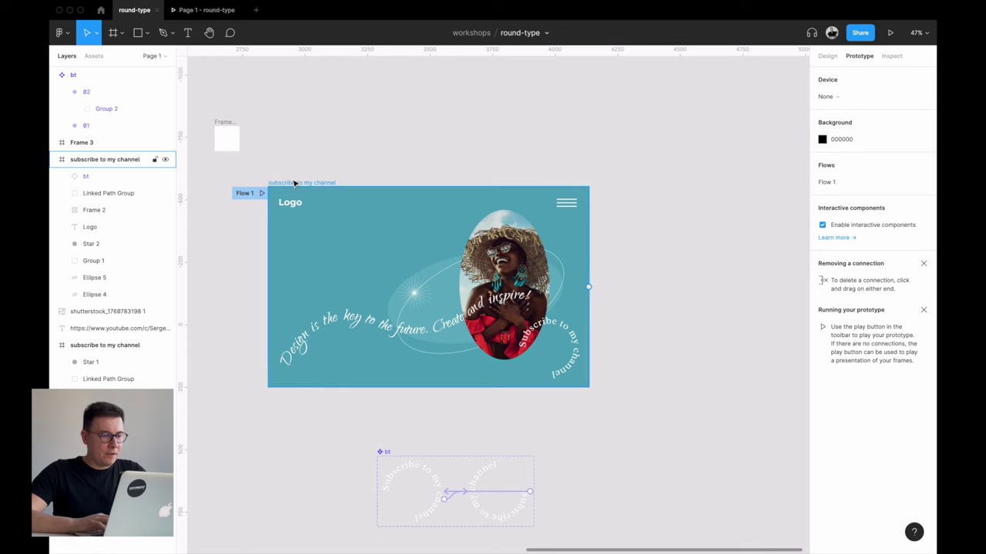
- Duplicate the Subscribe banner frame to create a second banner beside it
left_click_drag(295, 183, 661, 183, "alt")
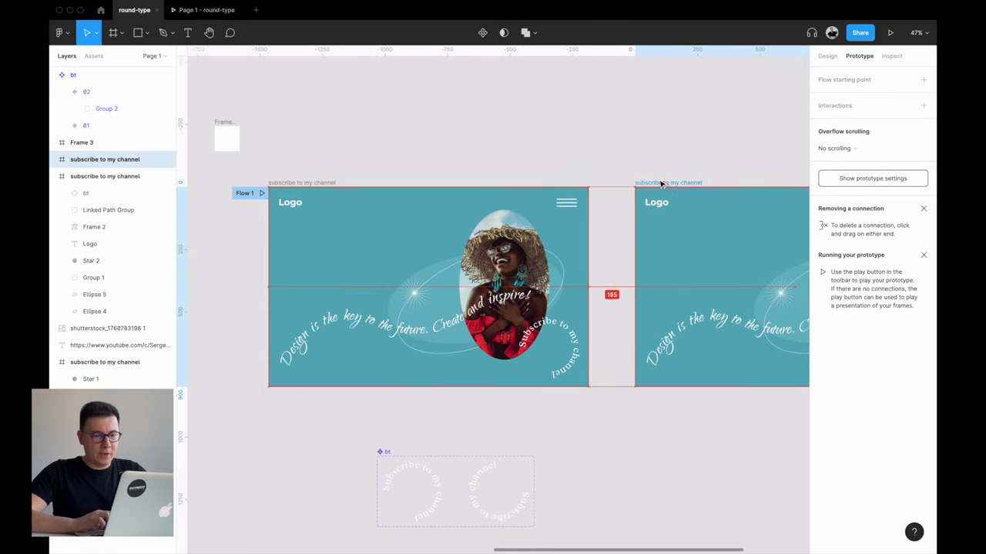
scroll(687, 141, "right", 3)
scroll(567, 189, "right", 1)
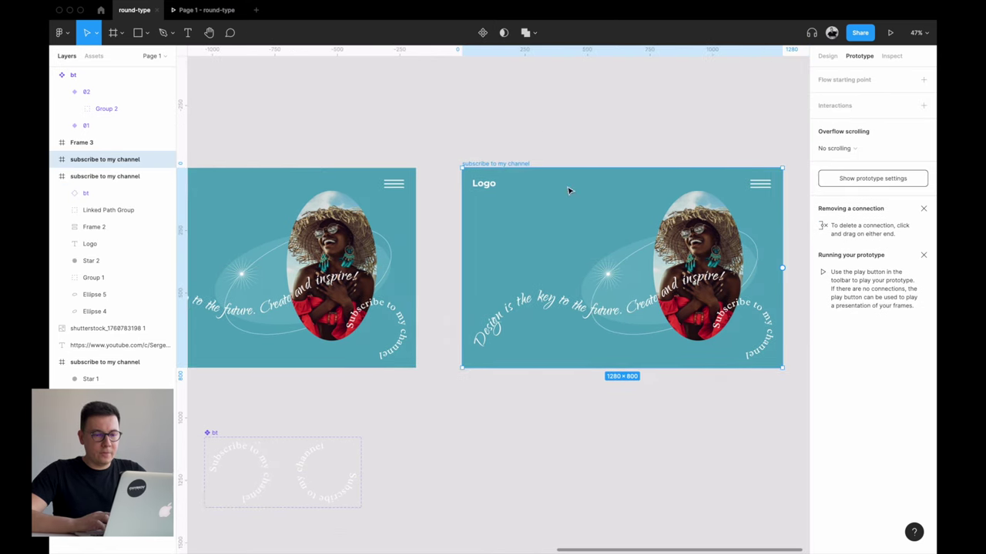
scroll(337, 265, "left", 2)
scroll(337, 265, "left", 1)
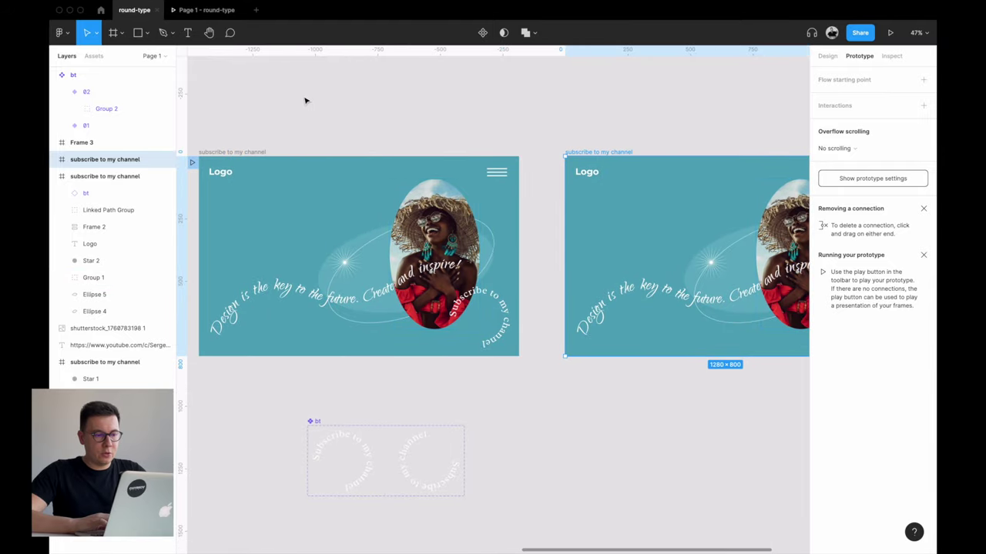
scroll(304, 115, "left", 3)
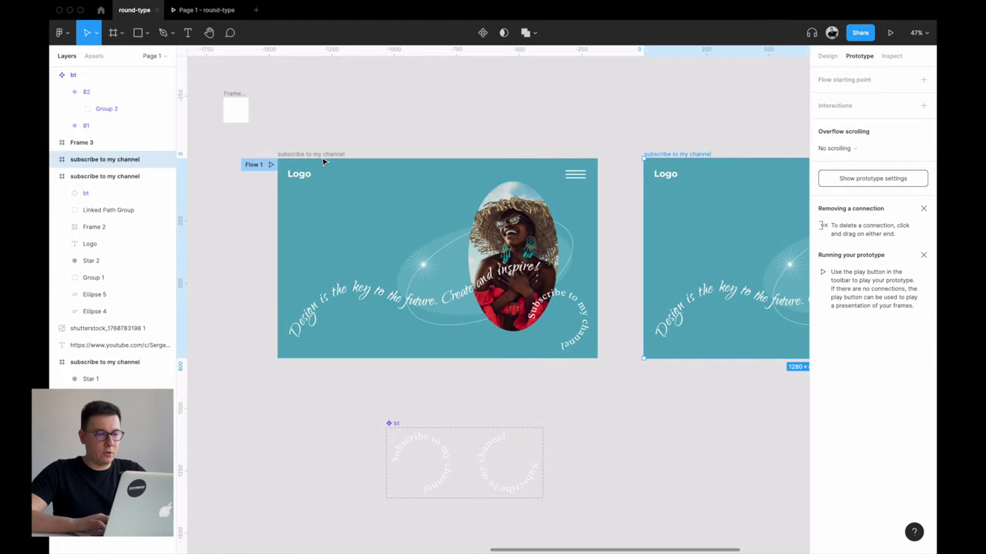
- Link banner 1 to banner 2: After delay 200ms, Smart animate, ease in and out, 500ms
left_click(324, 156)
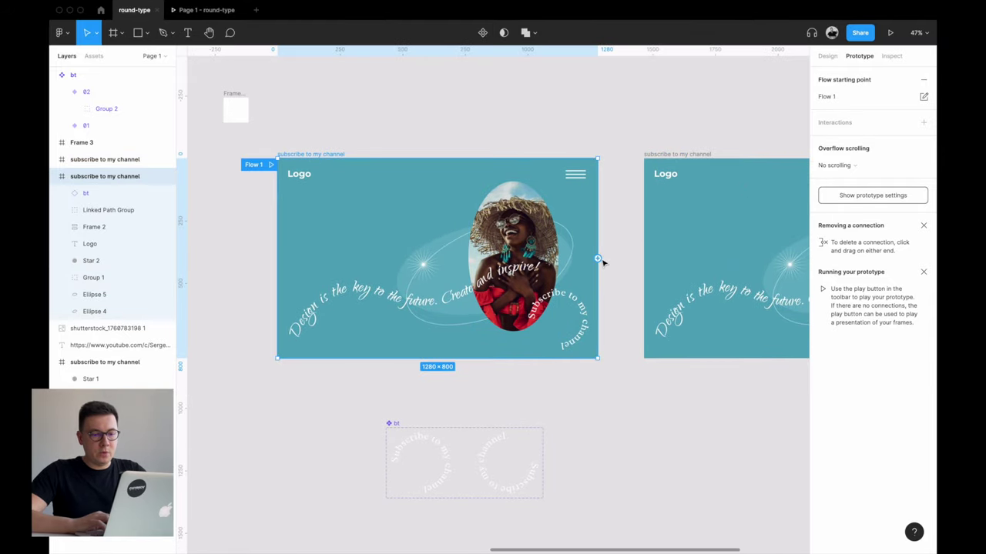
left_click_drag(598, 258, 647, 260)
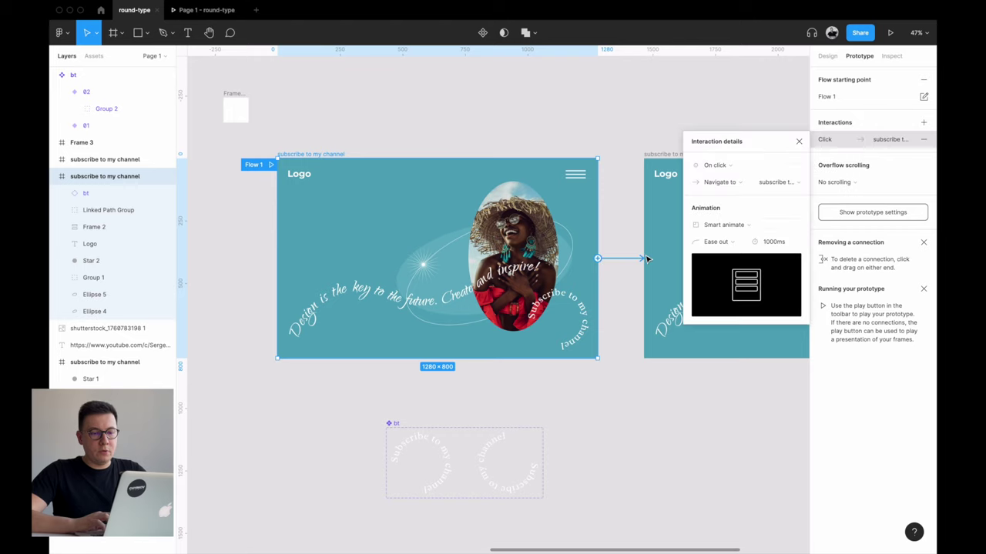
left_click(720, 166)
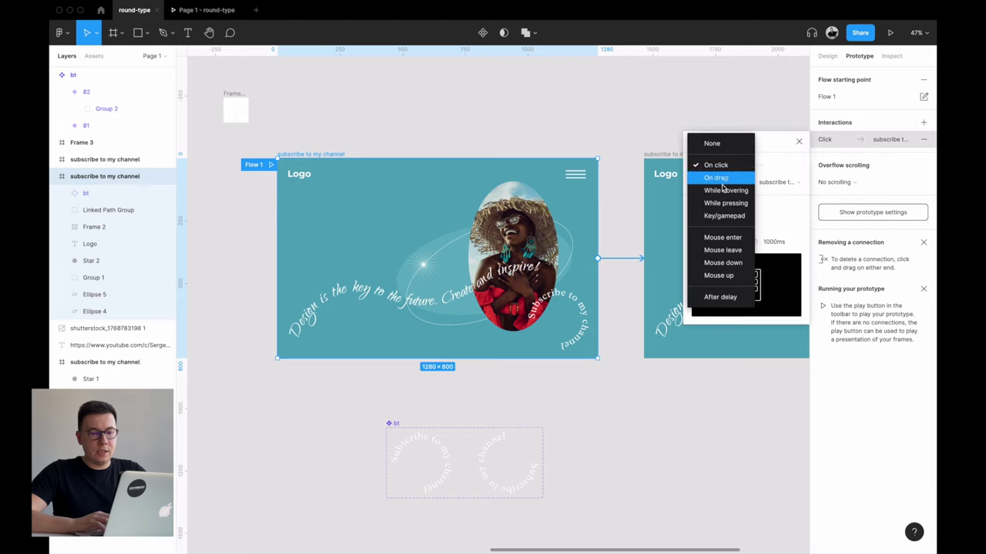
left_click(721, 299)
left_click(779, 166)
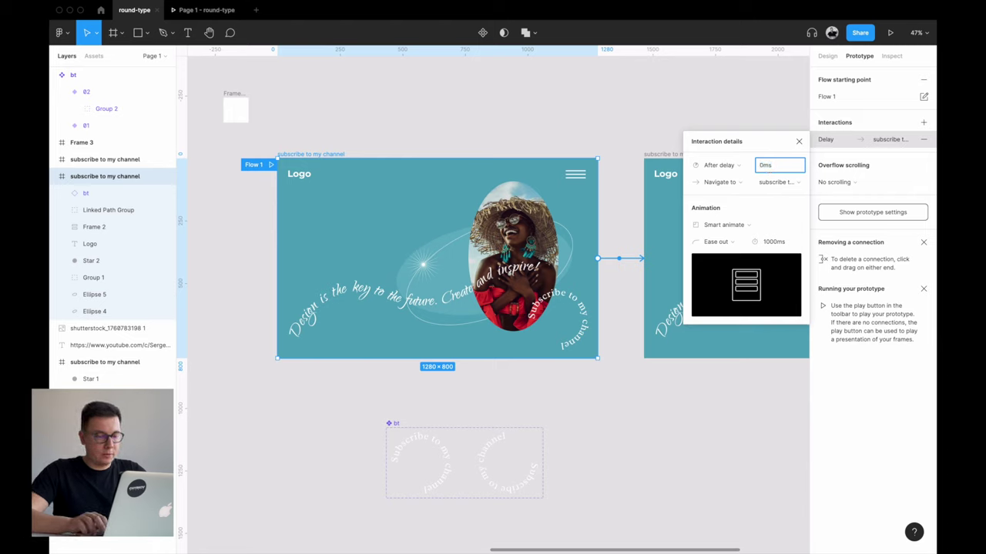
type("20")
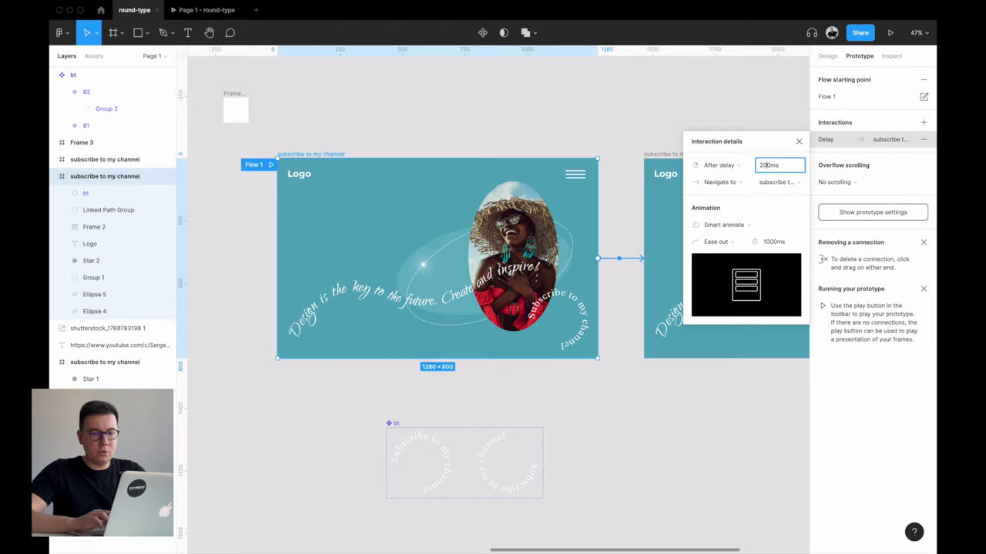
left_click(768, 244)
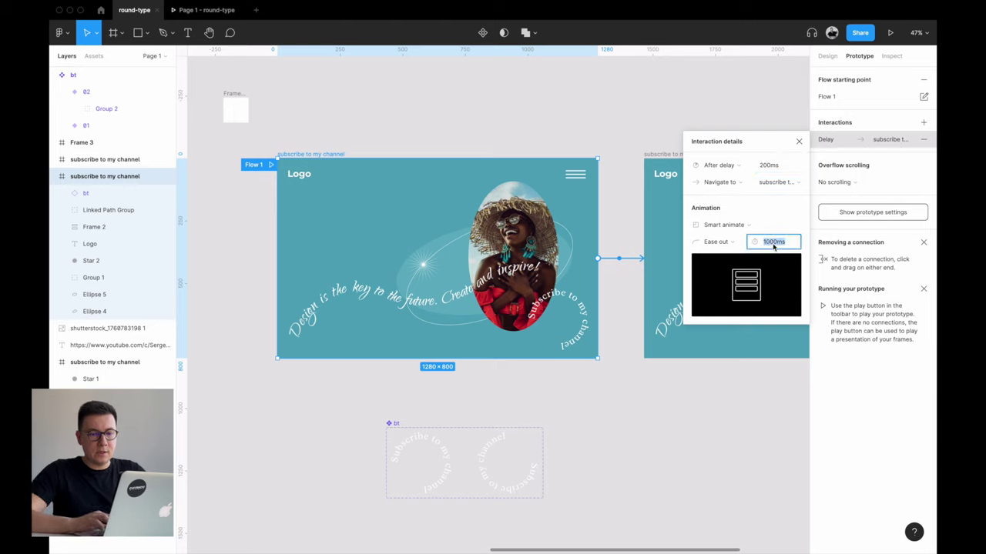
type("100")
key("BackSpace")
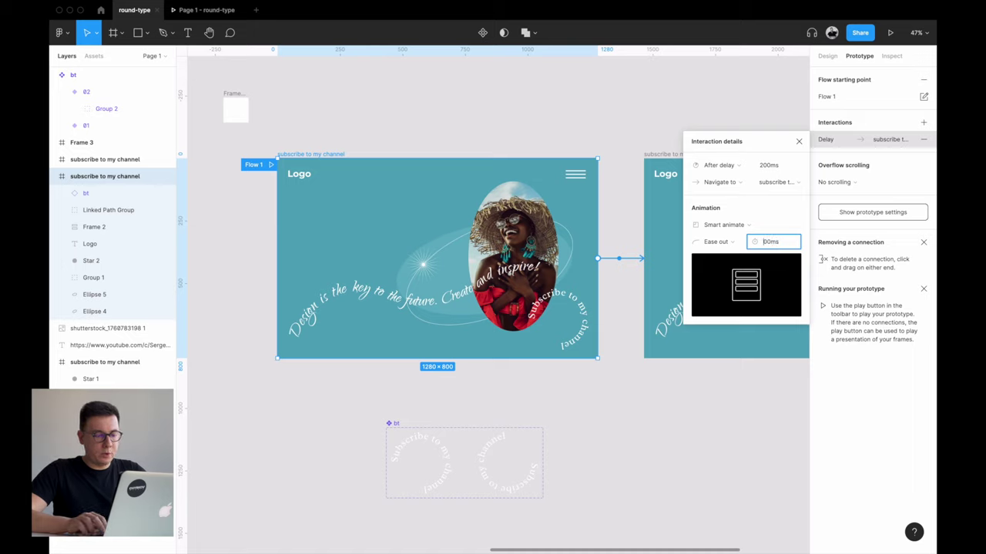
left_click(725, 244)
left_click(724, 253)
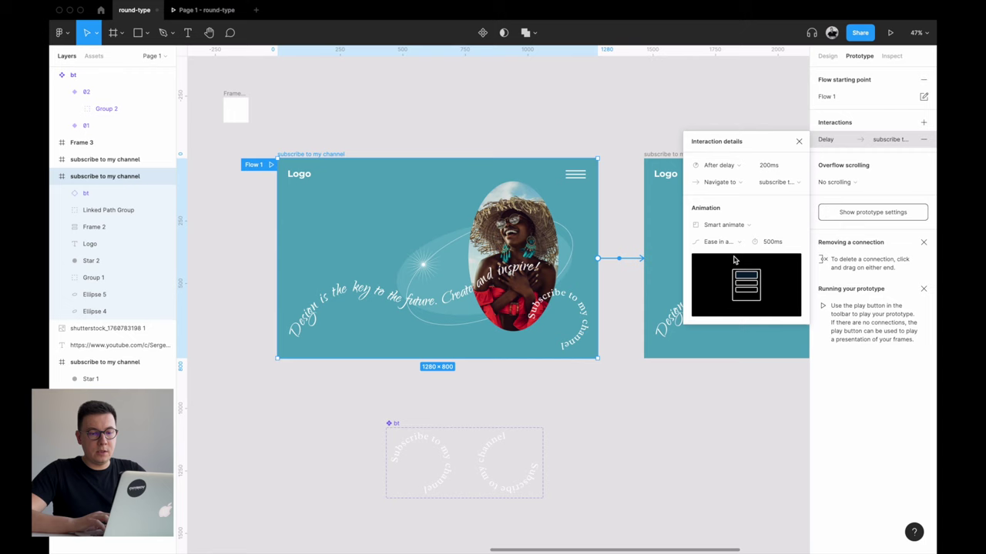
left_click(609, 120)
left_click(502, 128)
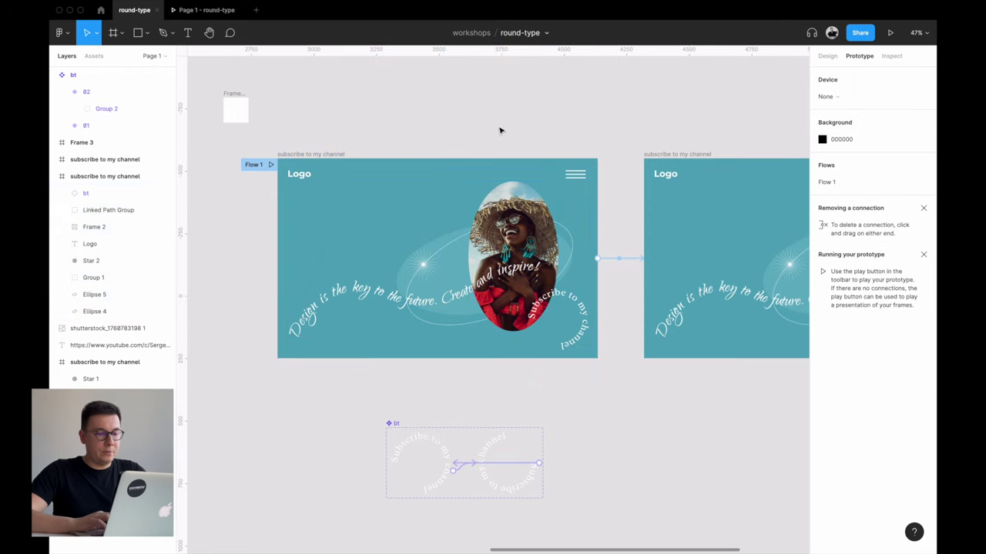
- Select Star 2, Ellipse 4, Ellipse 5 and Group 1, and shift them down
left_click(517, 218)
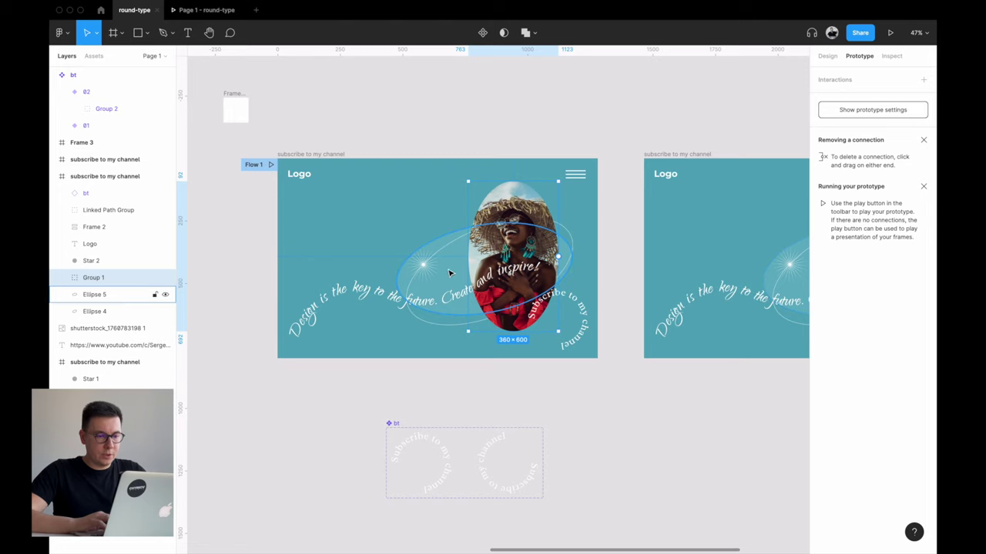
left_click_drag(558, 255, 445, 251)
left_click(86, 311)
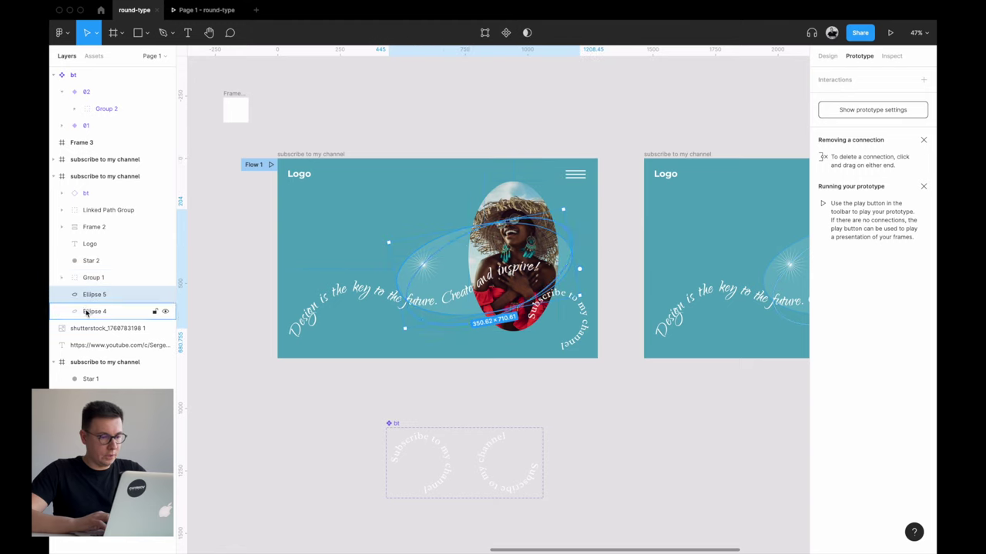
left_click(87, 278)
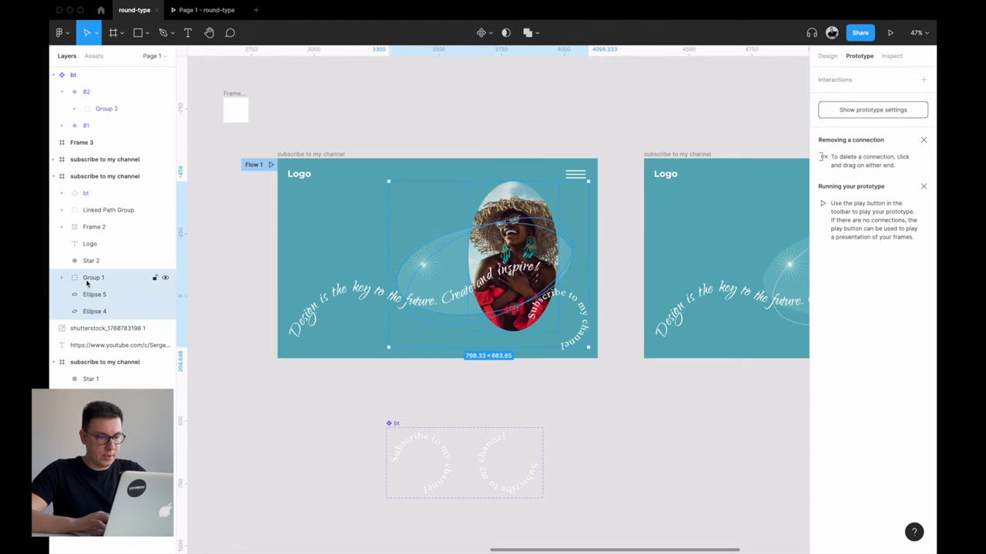
left_click(490, 140)
left_click(420, 271)
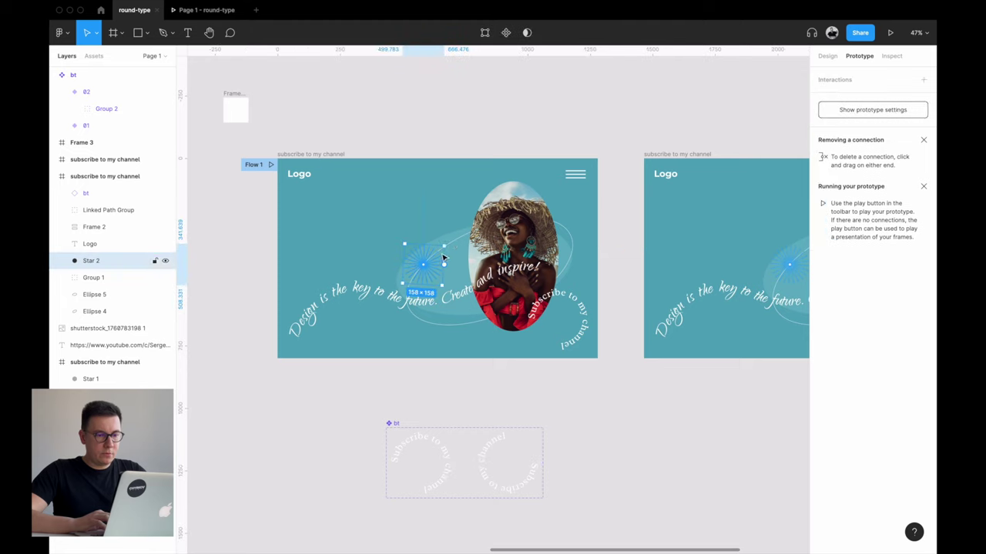
left_click(459, 245, "shift")
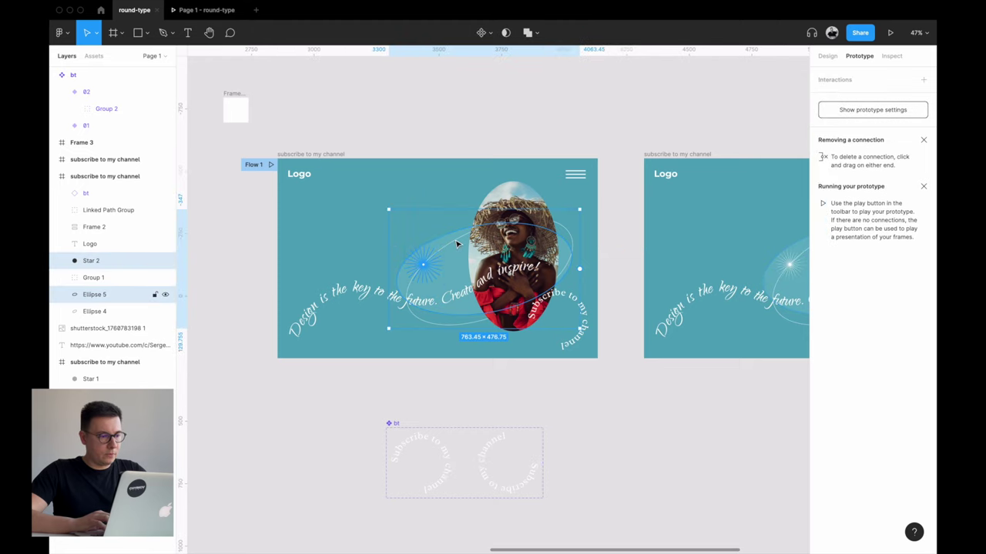
left_click(100, 311, "shift")
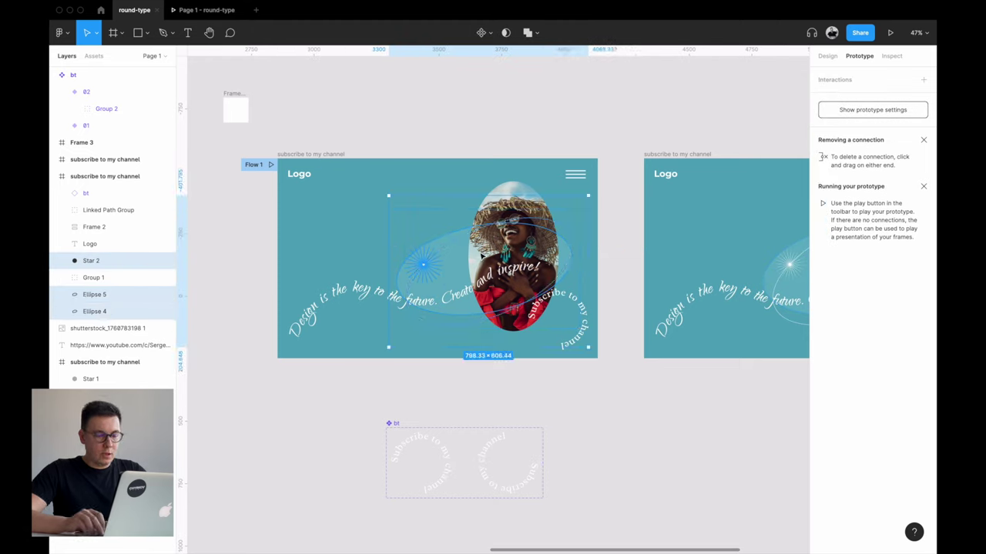
left_click(93, 277, "shift")
left_click_drag(481, 256, 481, 303)
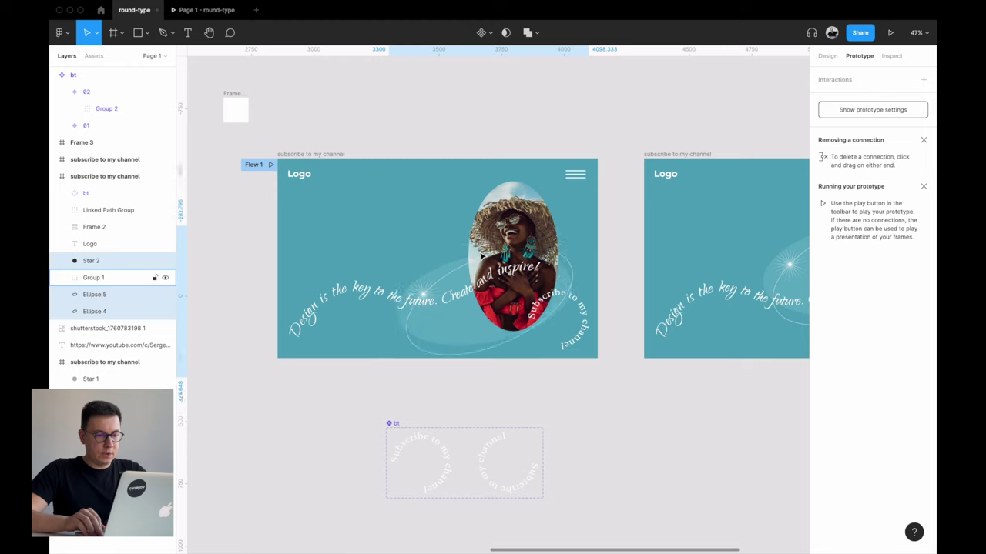
key("shift+Down")
key("shift+Down")
key("shift+Down")
key("shift+Down")
key("shift+Down")
key("shift+Down")
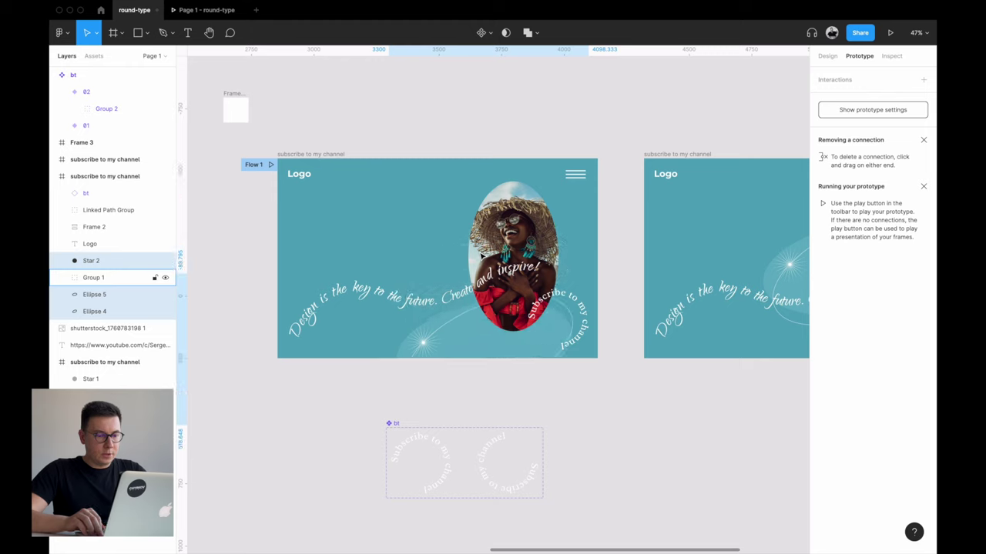
key("shift+Down")
key("shift+Down")
key("shift+Down")
key("shift+Down")
key("shift+Down")
key("shift+Down")
key("shift+Down")
key("shift+Down")
key("shift+Down")
key("shift+Down")
key("shift+Down")
key("shift+Down")
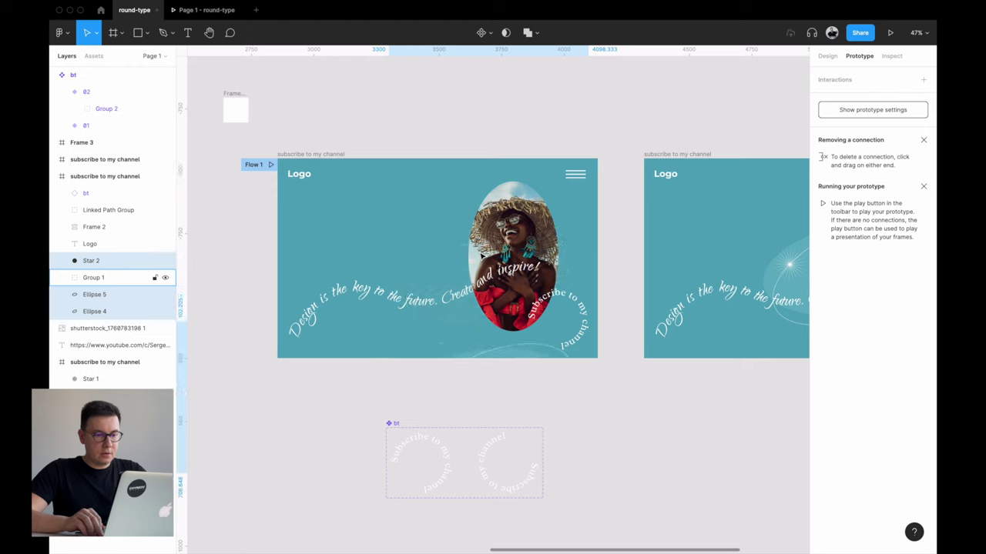
key("shift+Down")
key("shift+Down")
key("shift+Down")
key("shift+Down")
key("shift+Down")
key("shift+Down")
key("shift+Down")
key("shift+Down")
key("shift+Down")
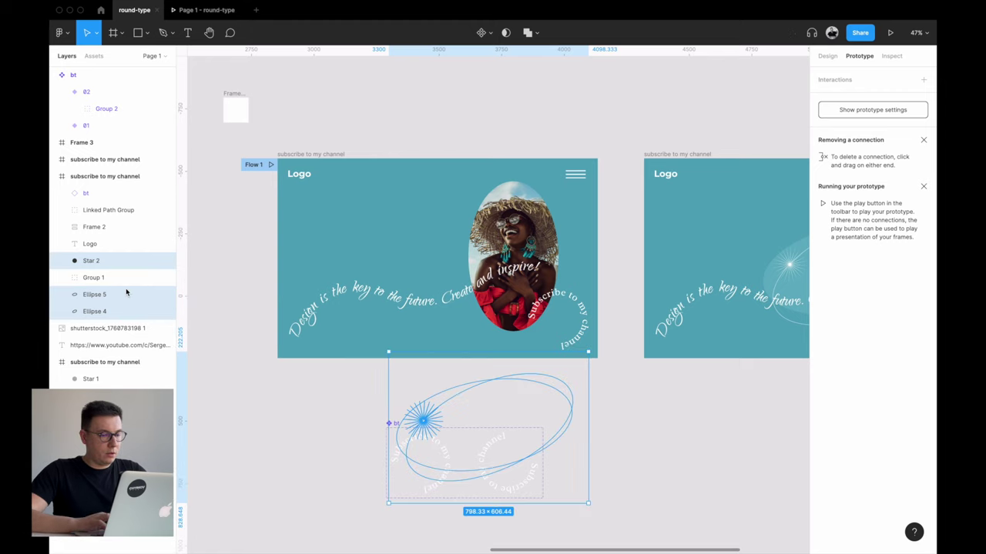
- Push Ellipse 5 further down below the first banner
left_click(90, 312)
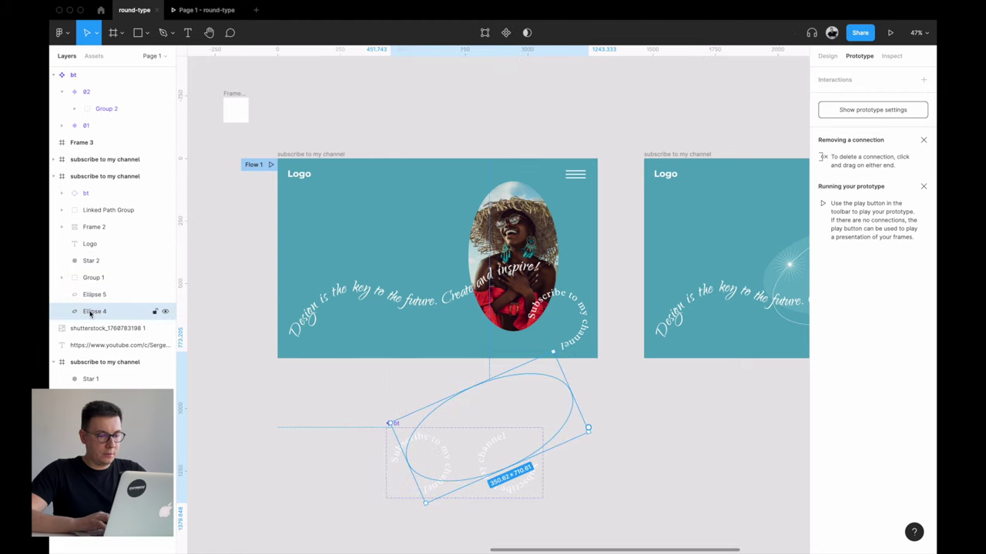
left_click(90, 296)
key("shift+Down")
key("shift+Down")
key("shift+Down")
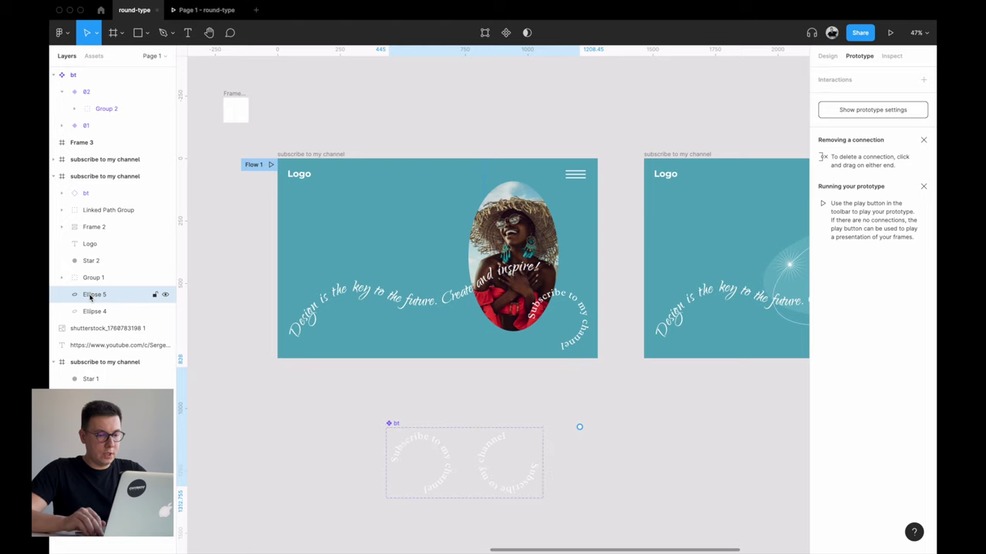
key("shift+Down")
key("shift+Down")
key("shift+Down")
key("shift+Down")
key("shift+Down")
key("shift+Down")
key("shift+Down")
key("shift+Down")
key("shift+Down")
key("shift+Down")
key("shift+Down")
key("shift+Down")
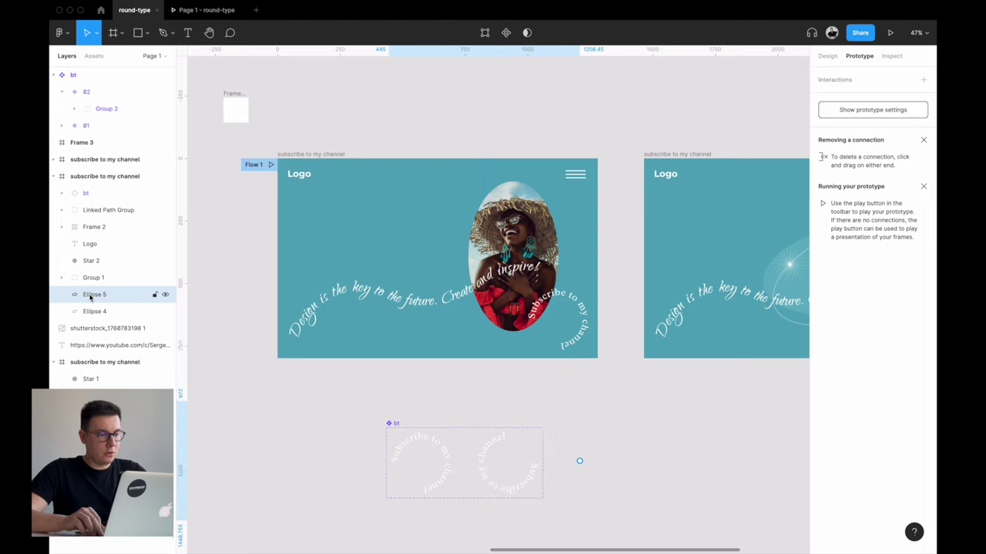
key("shift+Down")
key("shift+Down")
key("shift+Down")
key("shift+Down")
key("shift+Down")
key("shift+Down")
key("shift+Down")
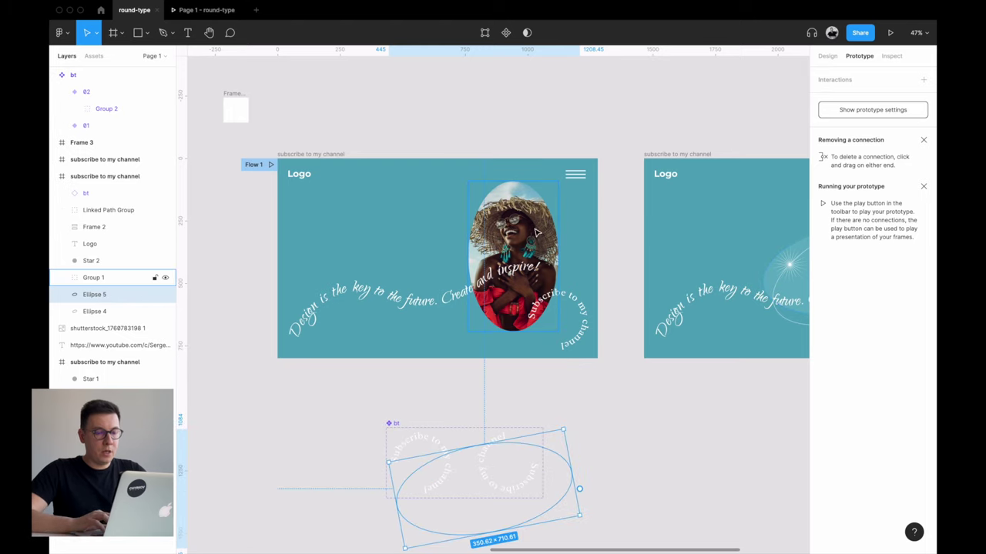
left_click(529, 228)
- Slide the oval photo group down until it leaves the banner
key("shift+Down")
key("shift+Down")
key("shift+Down")
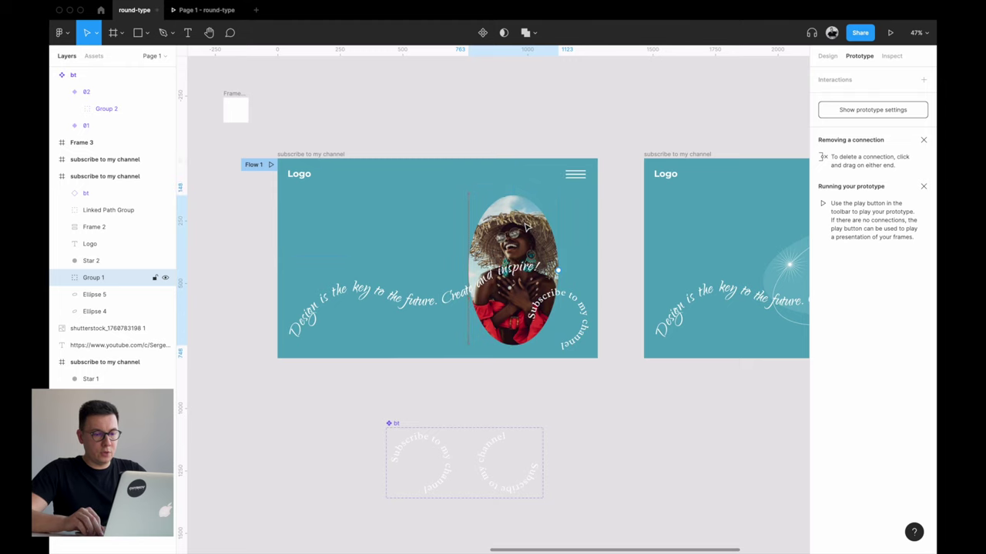
key("shift+Down")
key("shift+Down")
key("shift+Down")
key("shift+Down")
key("shift+Down")
key("shift+Down")
key("shift+Down")
key("shift+Down")
key("shift+Down")
key("shift+Down")
key("shift+Down")
key("shift+Down")
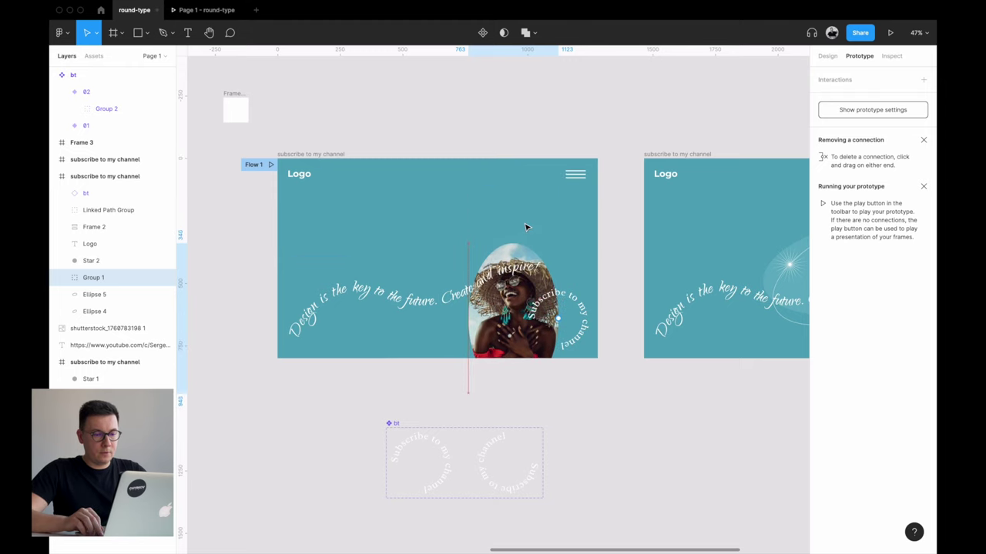
key("shift+Down")
key("shift+Down")
key("shift+Down")
key("shift+Down")
key("shift+Down")
key("shift+Down")
key("shift+Down")
key("shift+Down")
key("shift+Down")
key("shift+Down")
key("shift+Down")
key("shift+Down")
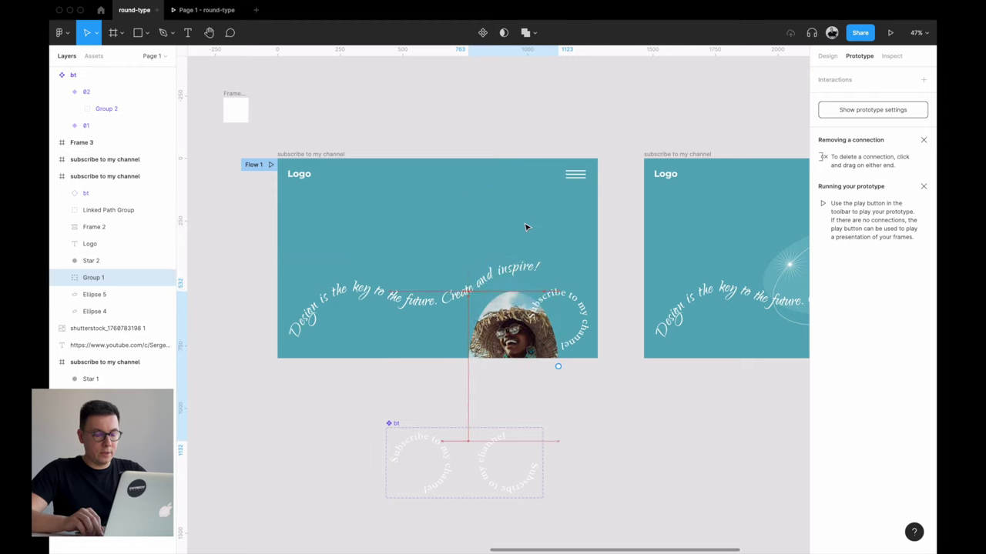
key("shift+Down")
key("shift+Down")
key("shift+Down")
key("shift+Down")
key("shift+Down")
key("shift+Down")
key("shift+Down")
key("shift+Down")
key("shift+Down")
key("shift+Down")
key("shift+Down")
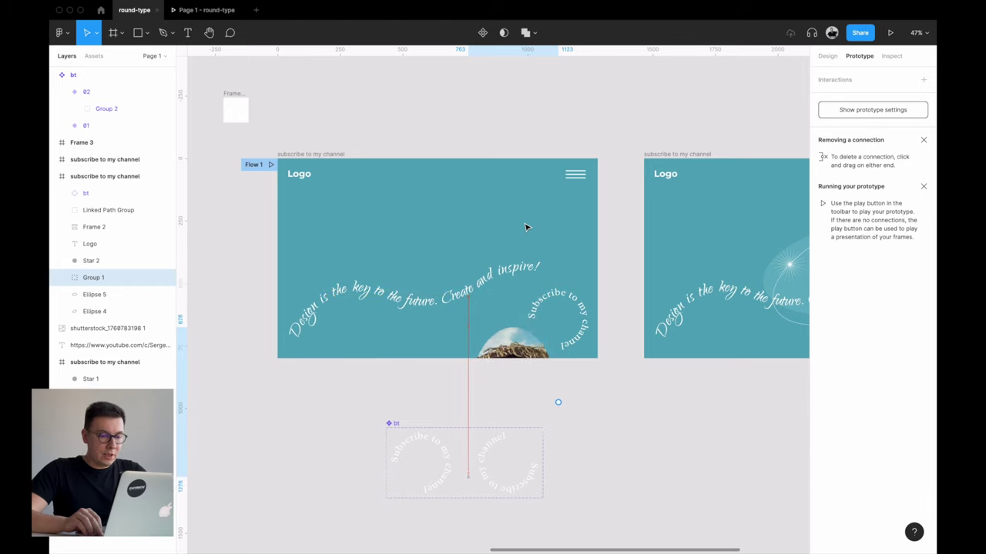
key("shift+Down")
key("shift+Down")
key("shift+Down")
key("shift+Down")
key("shift+Down")
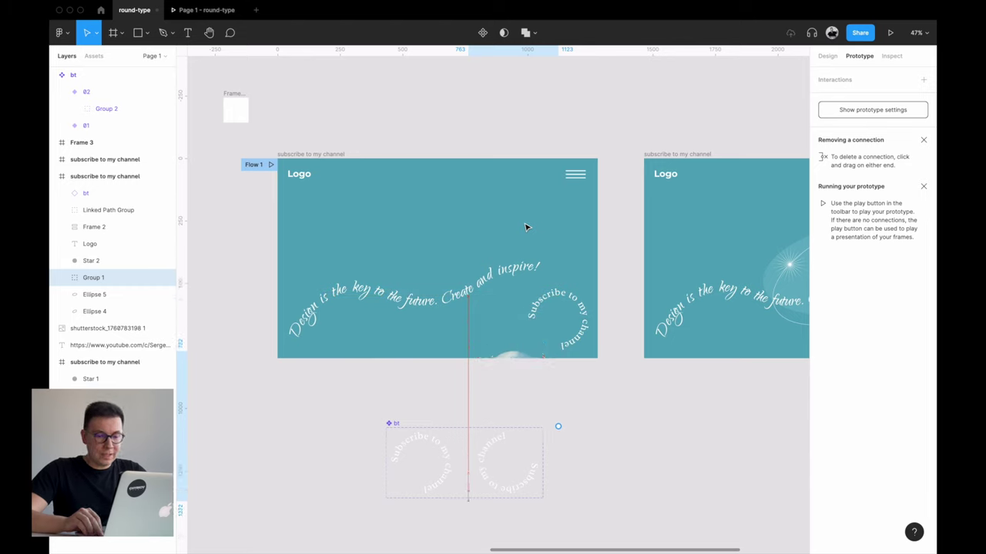
key("shift+Down")
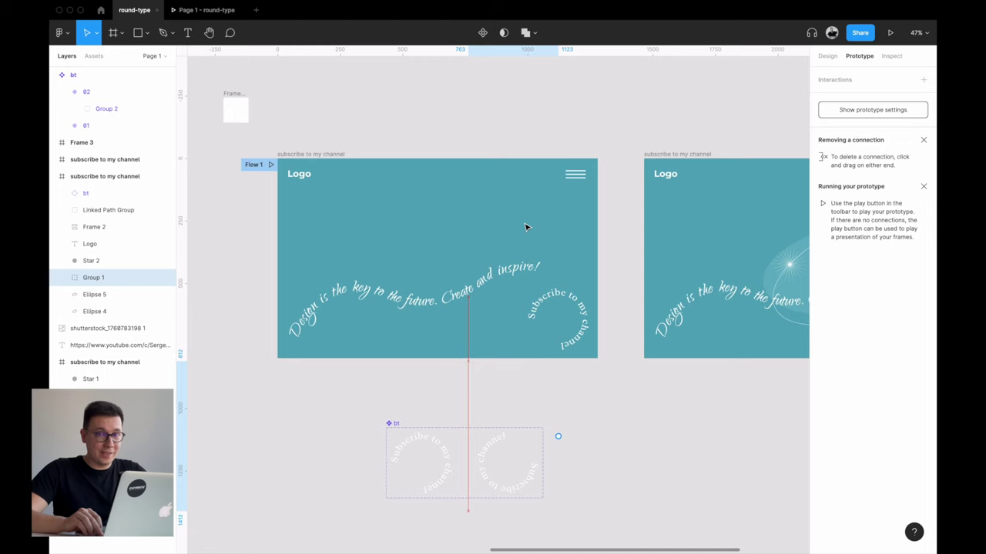
- Play the prototype presentation, then return to the round-type design file
scroll(568, 139, "right", 3)
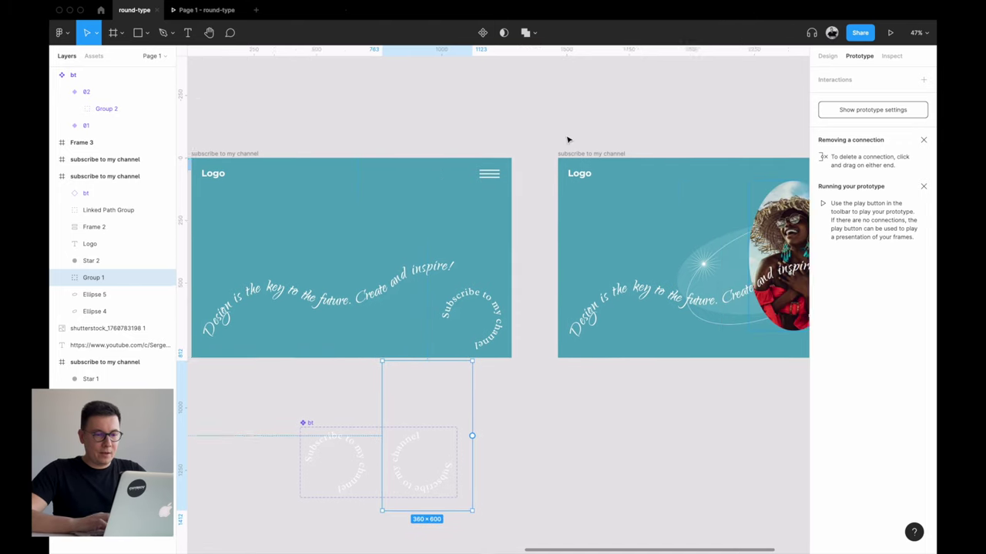
scroll(567, 139, "right", 3)
left_click(447, 113)
key("ctrl+alt+Return")
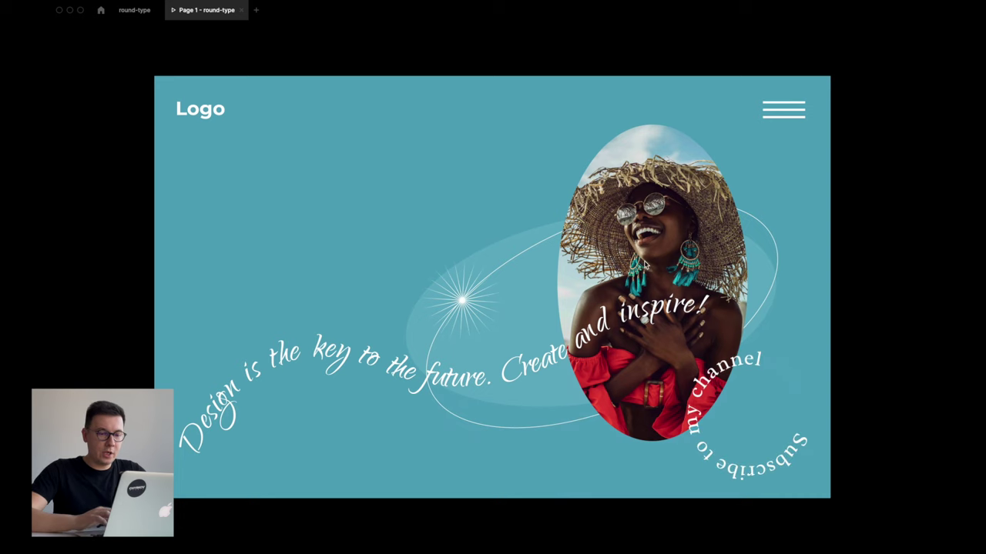
left_click(147, 13)
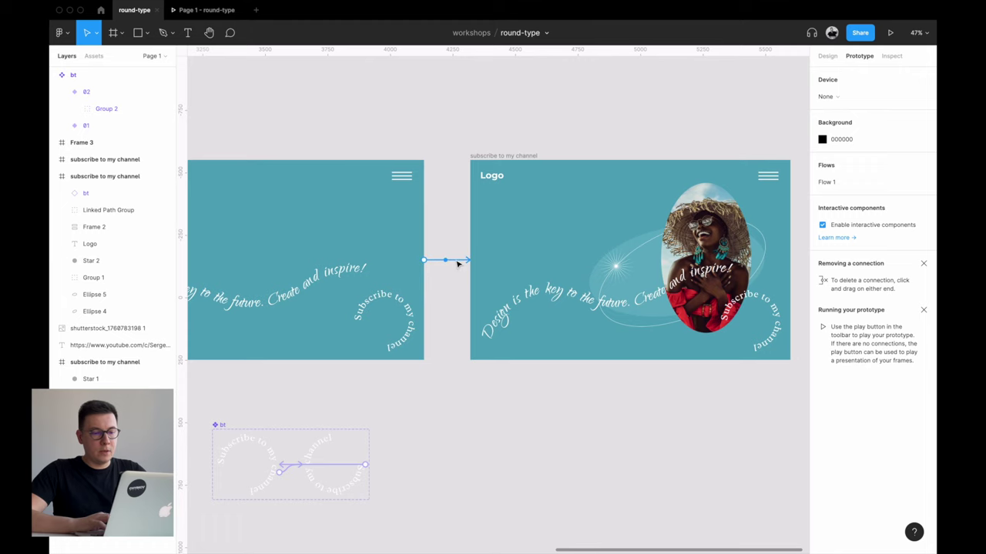
- Lengthen the banner connection's delayed Smart animate duration from 500ms to 1000ms
left_click(456, 262)
left_click(767, 242)
key("BackSpace")
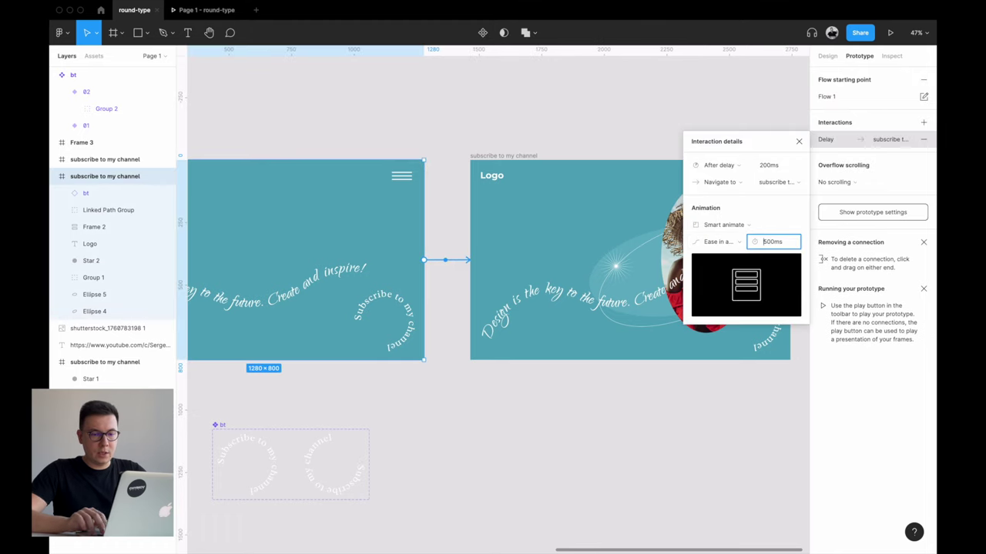
type("10")
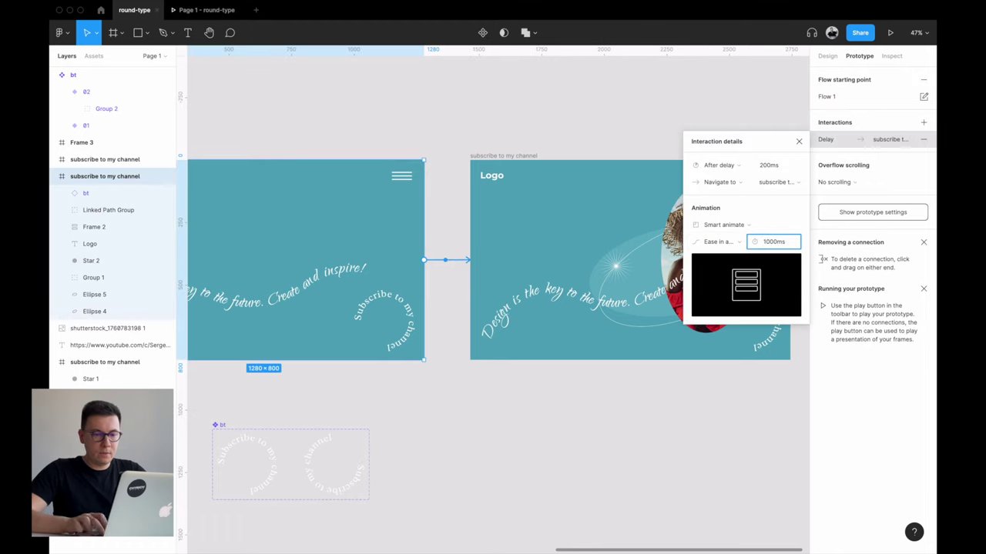
key("Return")
scroll(495, 442, "left", 5)
scroll(495, 442, "down", 1)
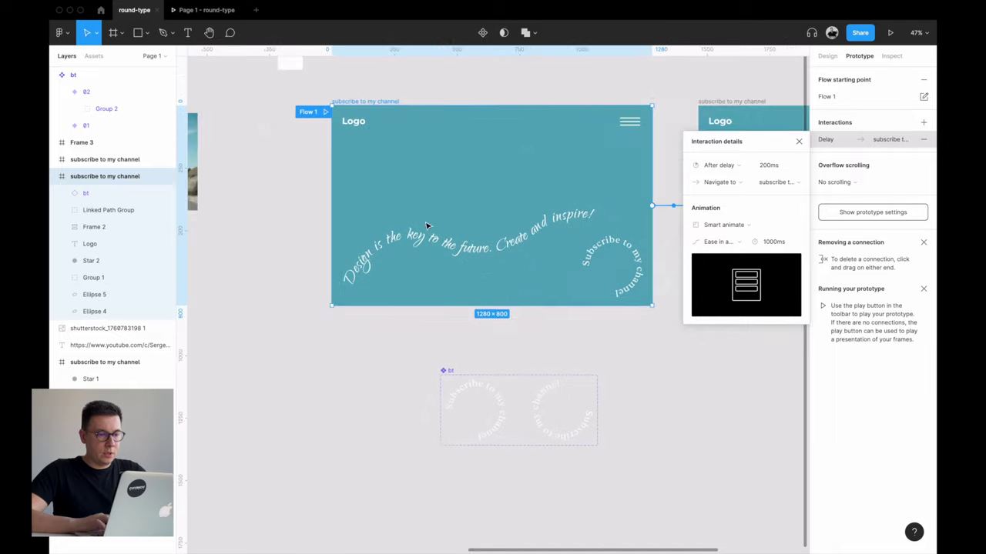
left_click(396, 97)
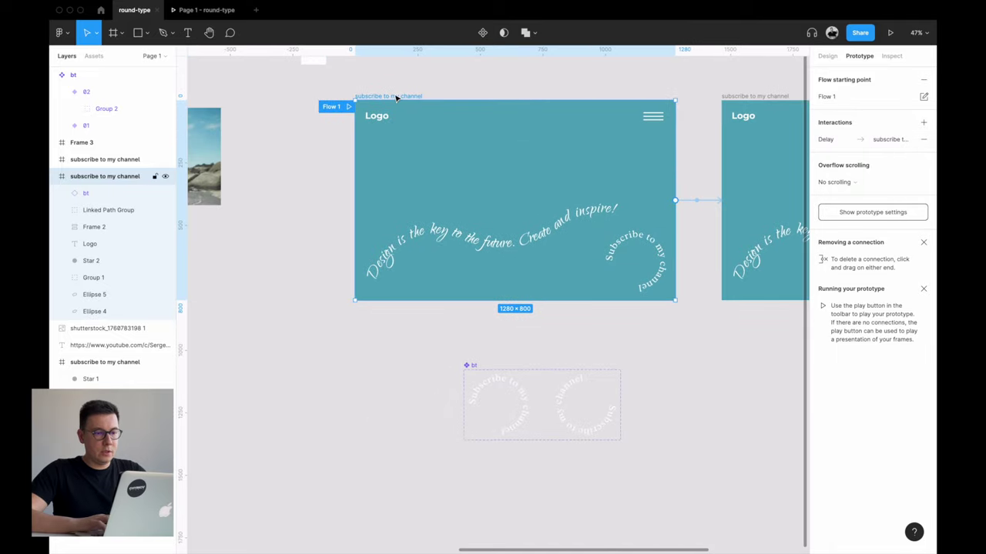
- Turn off Clip content on the first banner frame and move Group 1 above Star 2
left_click(828, 57)
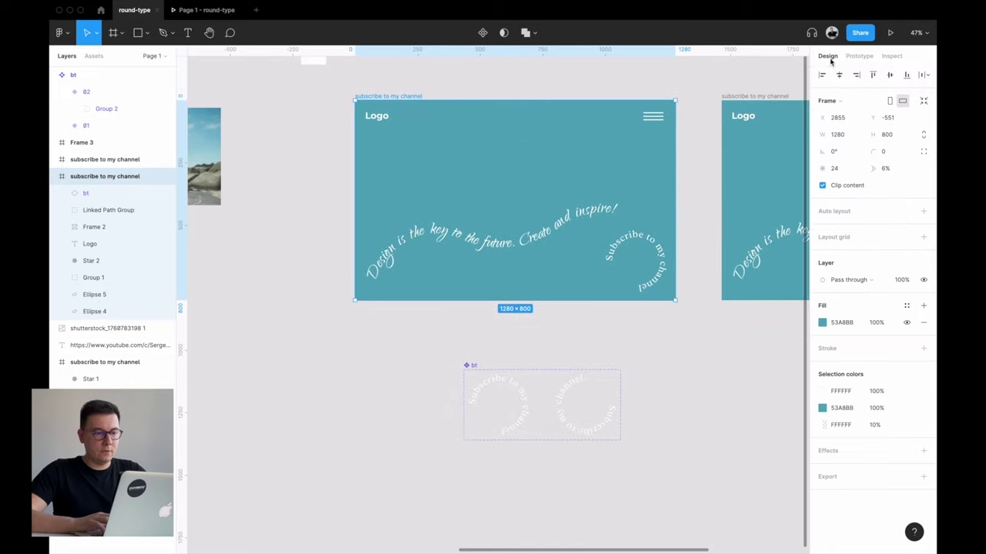
left_click(822, 185)
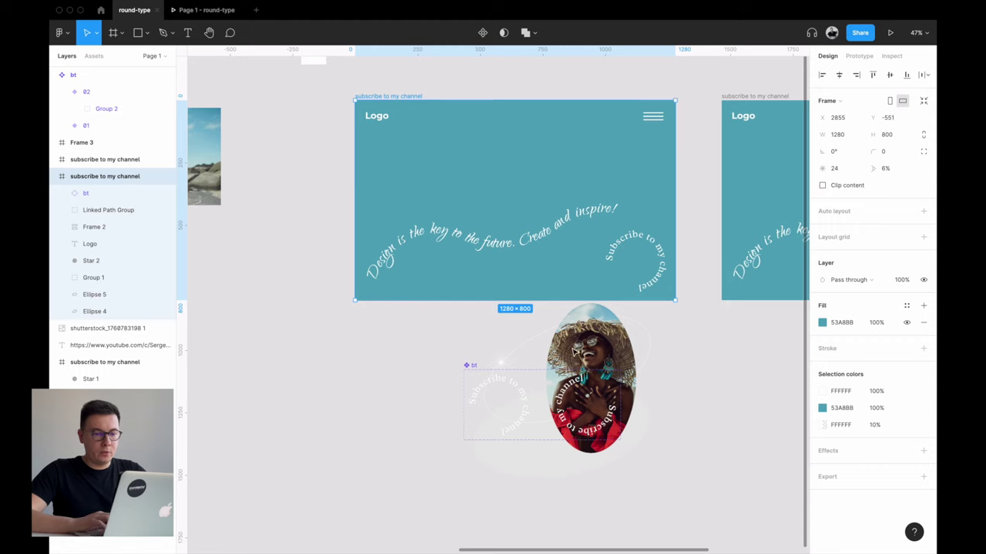
left_click(527, 344)
left_click(499, 364, "shift")
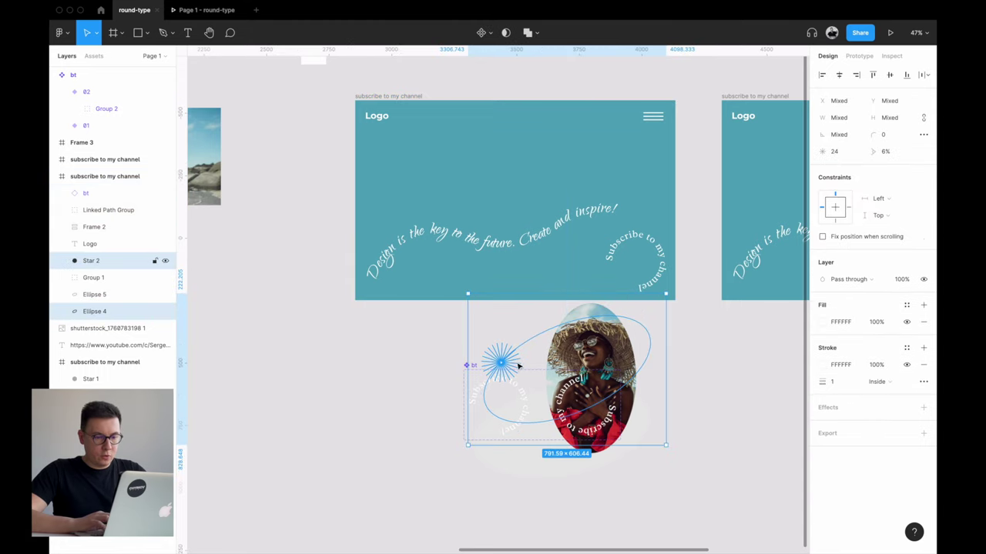
left_click(84, 280)
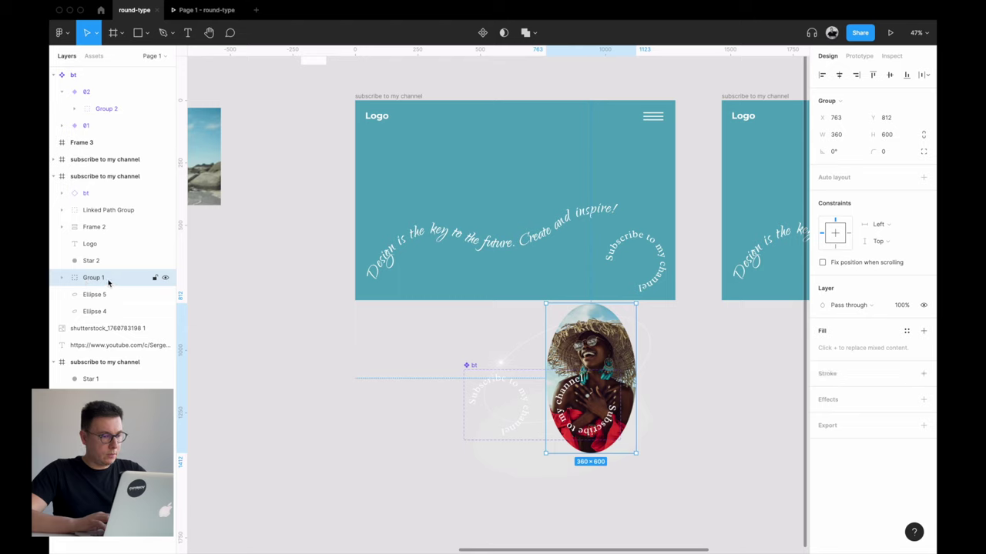
left_click_drag(101, 280, 99, 258)
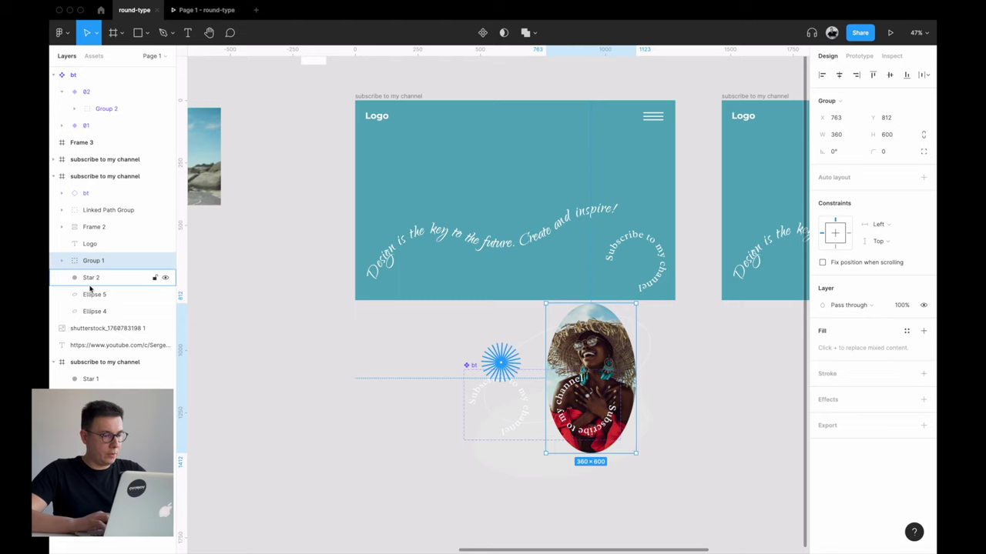
- Nudge Star 2 through Ellipse 4 further down beneath the banner
left_click(96, 293)
left_click(88, 277)
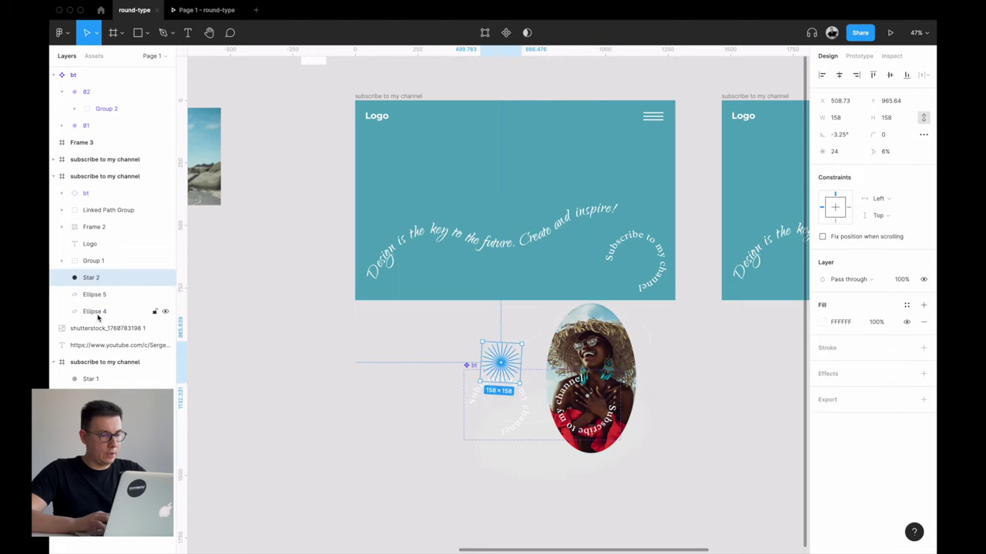
left_click(98, 312, "shift")
key("ctrl+shift+h")
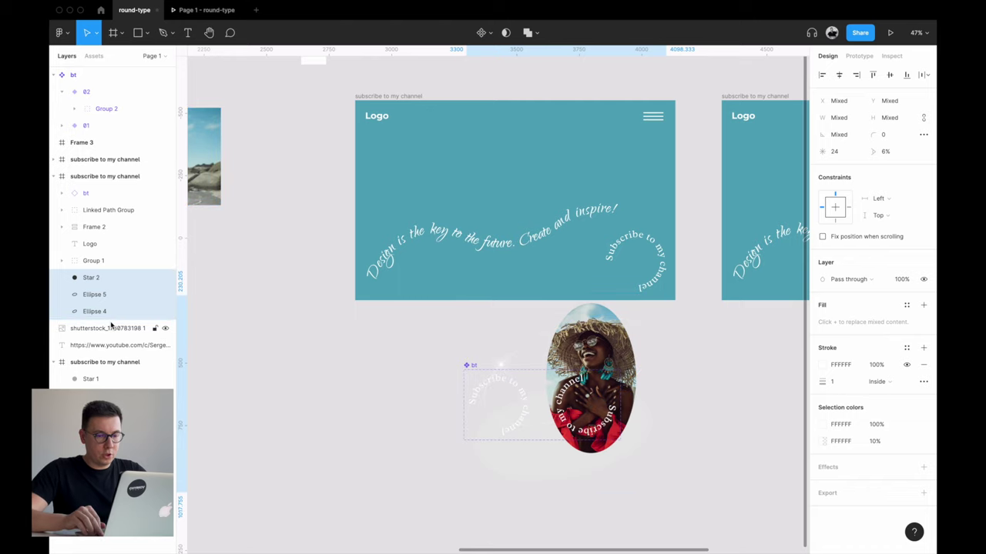
key("Down")
key("Down")
key("Down")
key("Down")
key("Down")
key("Down")
key("Down")
key("Down")
key("Down")
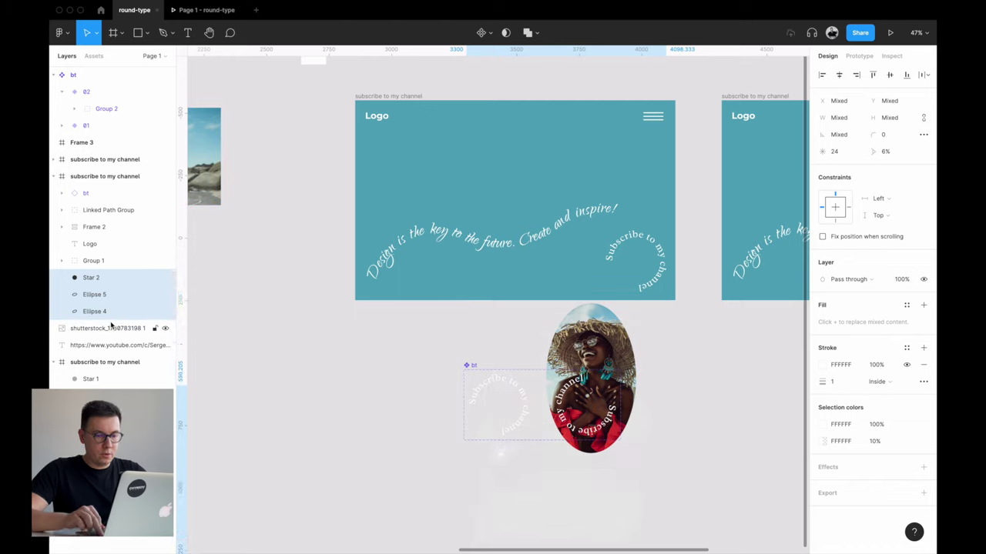
key("Down")
key("Down")
key("Down")
key("Down")
key("Down")
key("Down")
- Move Ellipse 5 lower and rotate it to -120°
left_click(92, 295)
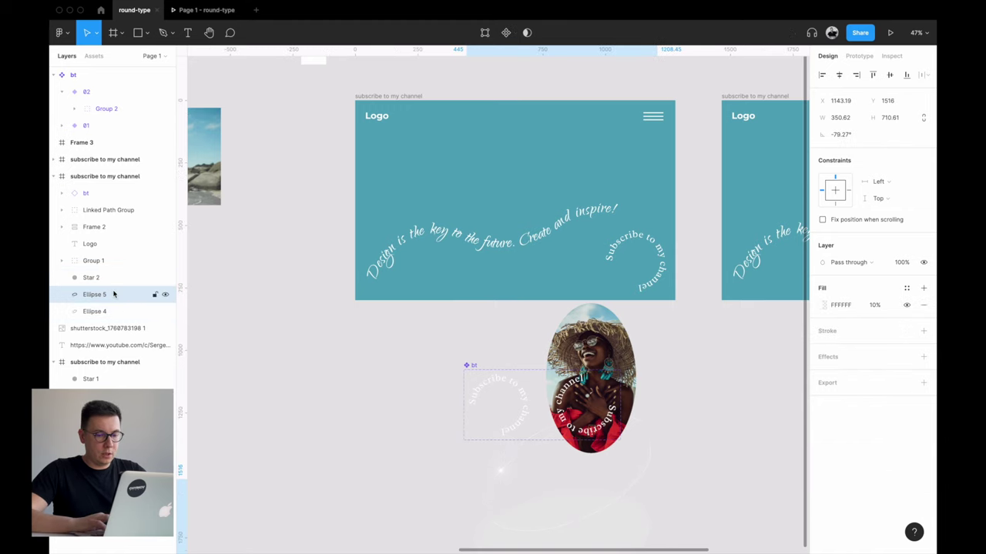
left_click(98, 311)
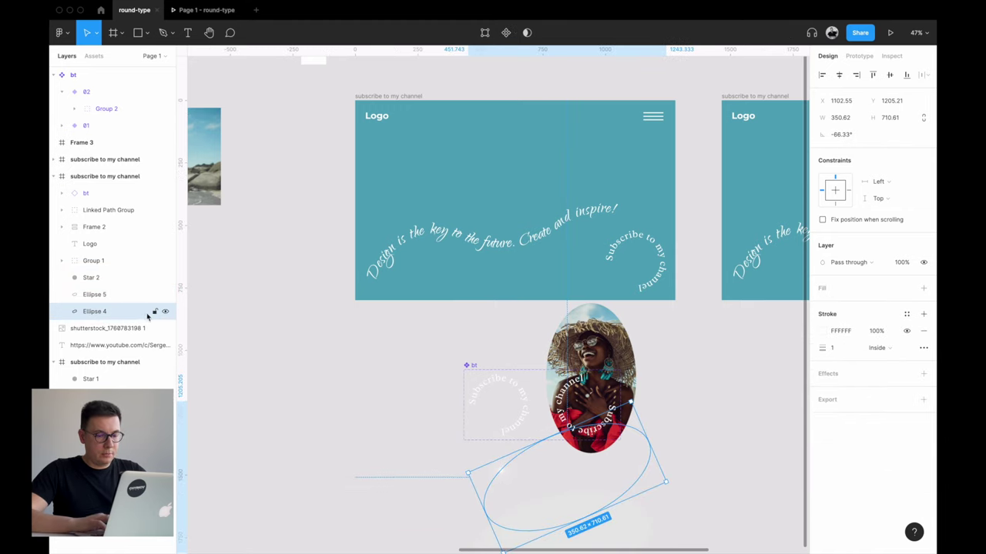
left_click(85, 294)
scroll(412, 306, "down", 1)
scroll(411, 306, "down", 5)
key("Down")
key("Down")
key("Down")
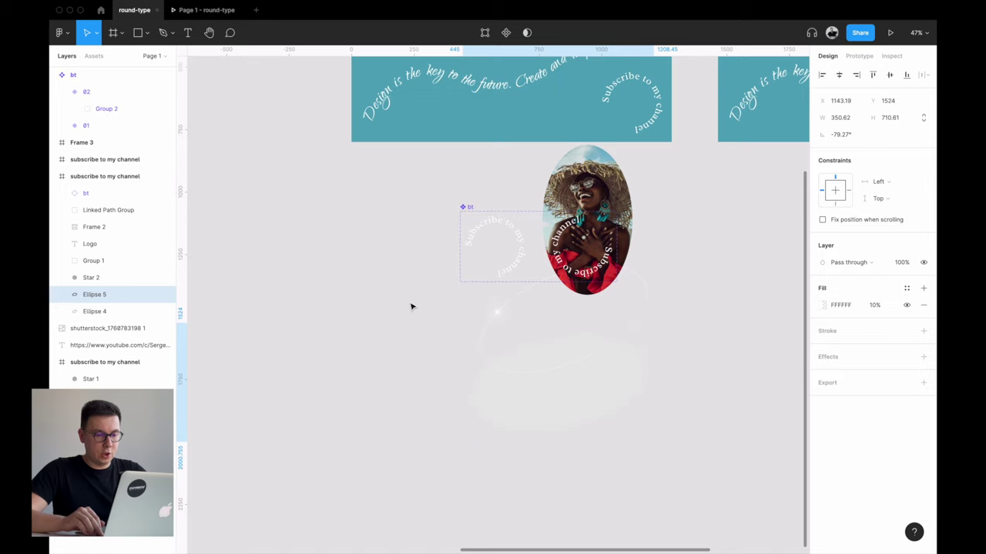
key("shift+Down")
key("shift+Down")
key("shift+Down")
key("shift+Down")
key("shift+Down")
key("shift+Down")
key("shift+Down")
key("shift+Down")
key("shift+Down")
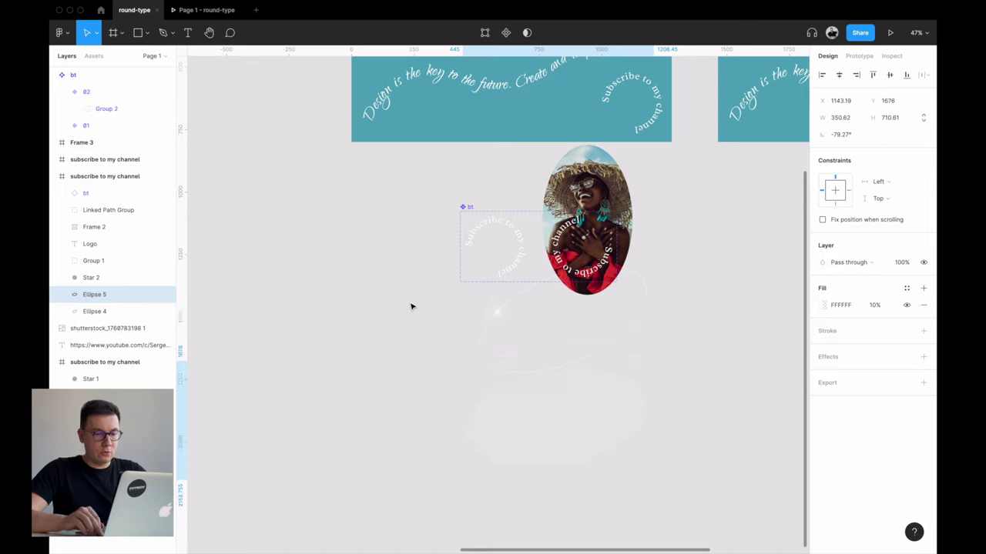
key("shift+Down")
key("shift+Down")
key("shift+Down")
key("shift+Down")
key("shift+Down")
key("shift+Down")
key("shift+Down")
key("shift+Down")
key("shift+Down")
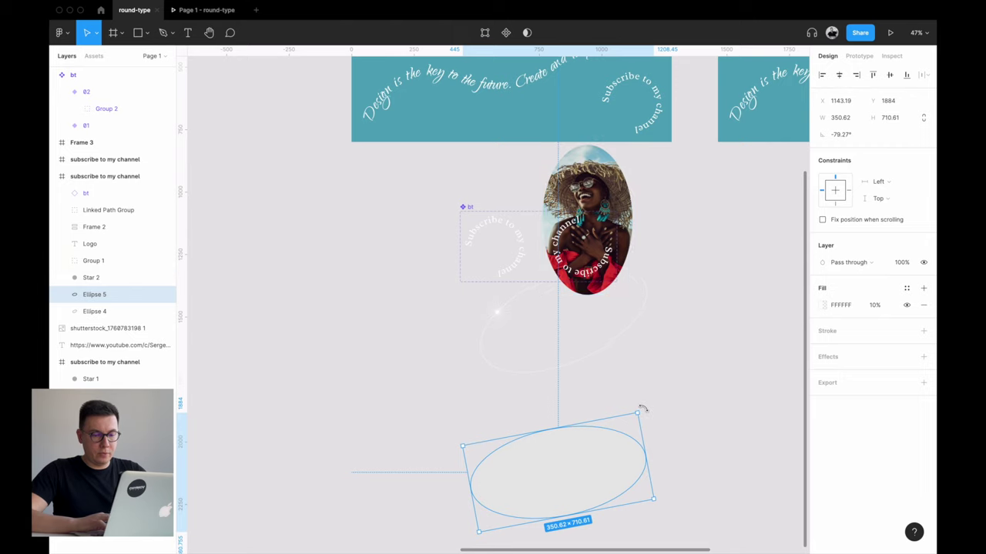
left_click_drag(642, 409, 677, 495)
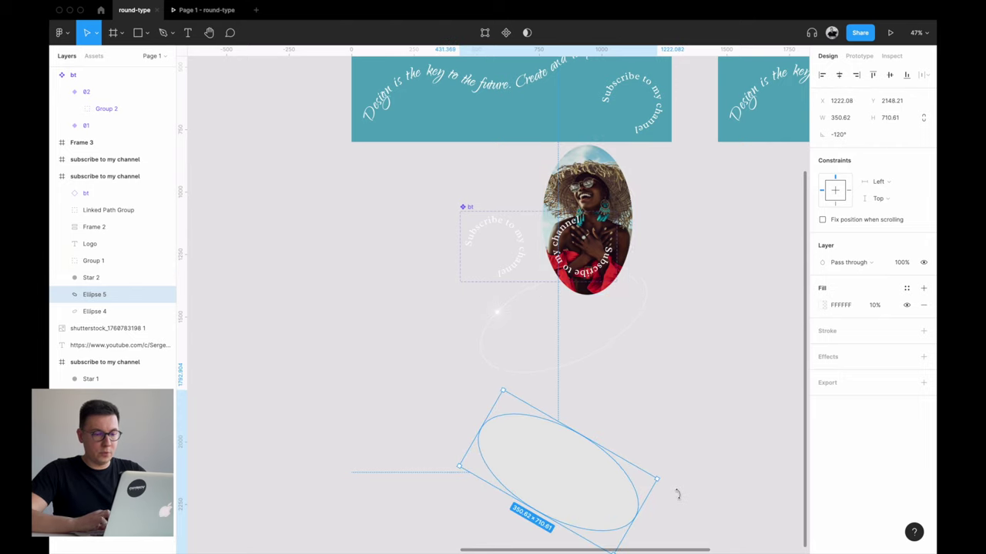
left_click(643, 303)
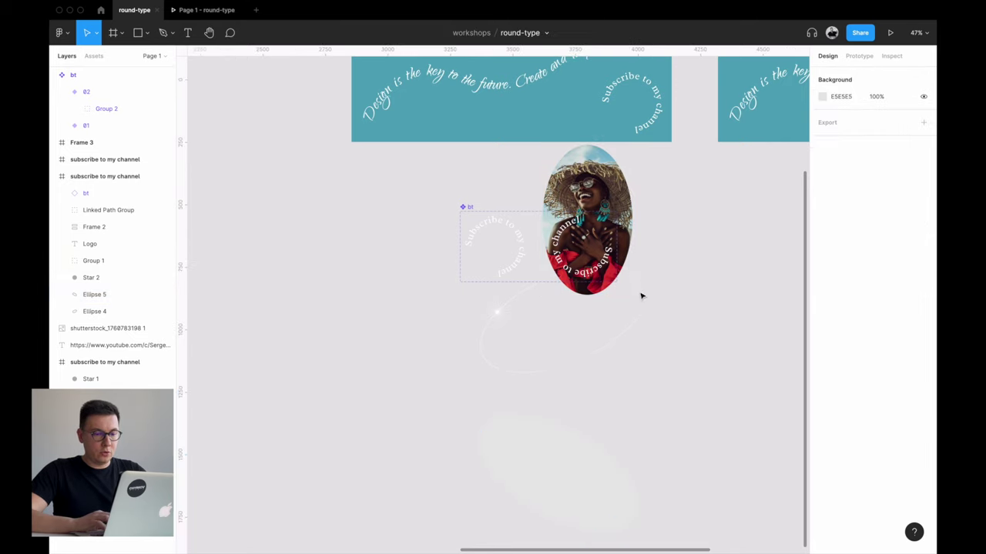
- Shift Star 2 and Ellipse 4 slightly lower, then start the Page 1 - round-type prototype preview
mouse_move(642, 300)
left_mouse_down()
mouse_move(661, 239)
mouse_move(625, 213)
left_mouse_up()
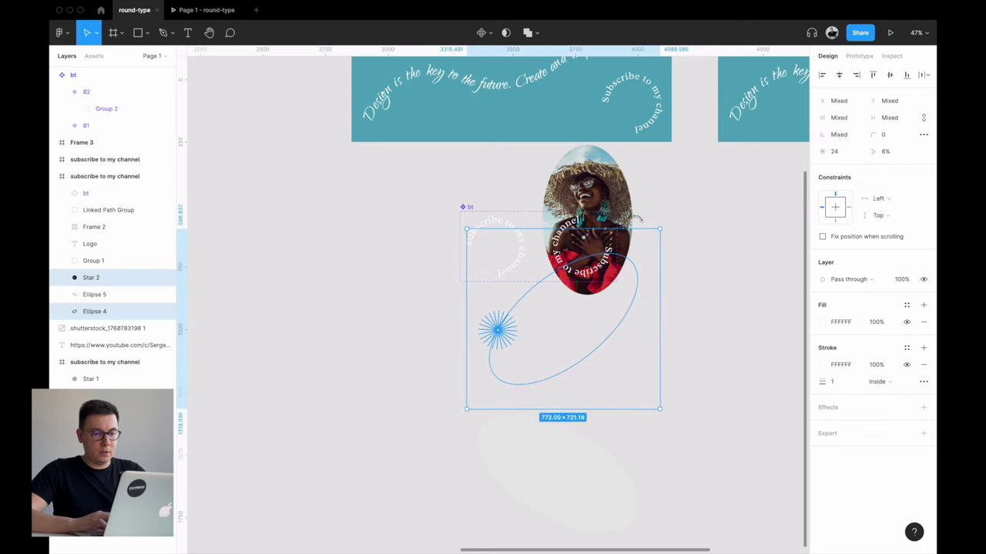
left_click(683, 218)
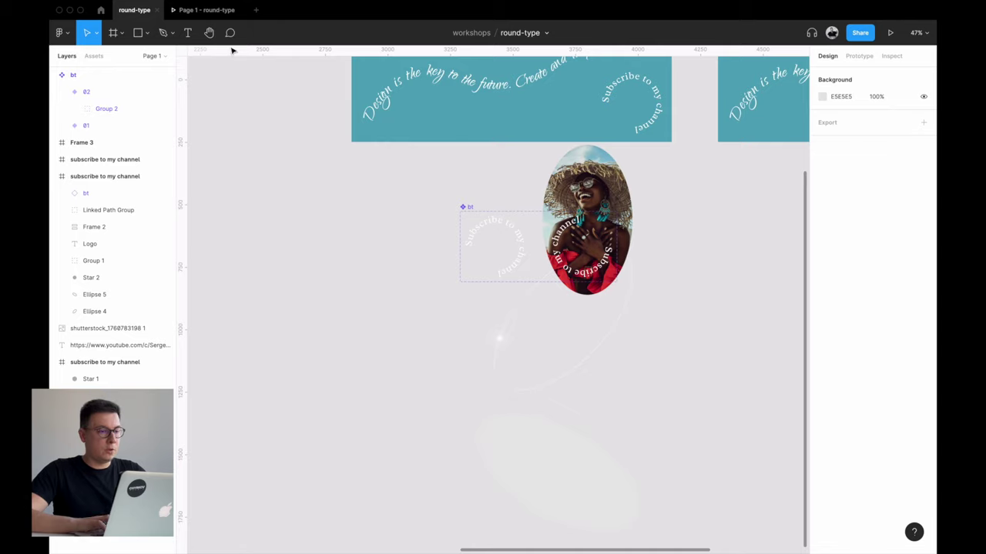
scroll(783, 161, "up", 5)
left_click(206, 10)
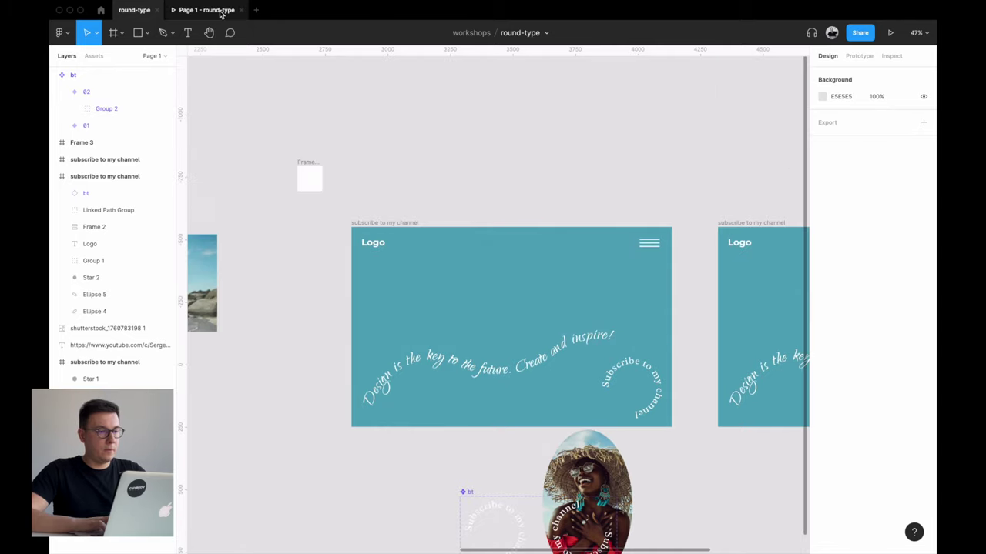
key("r")
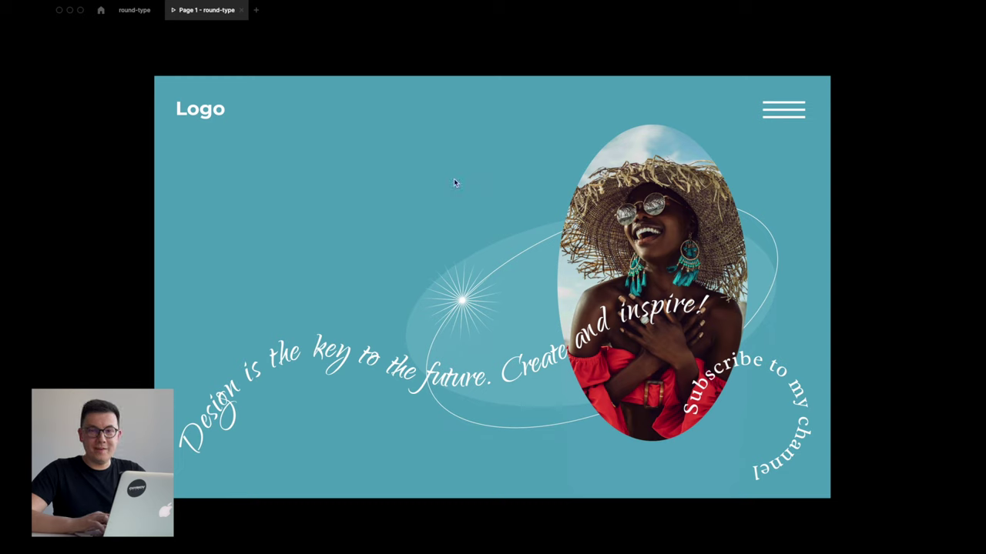
- Replay the smart-animate intro, then start the 'Subscribe to my channel' badge rotating
key("r")
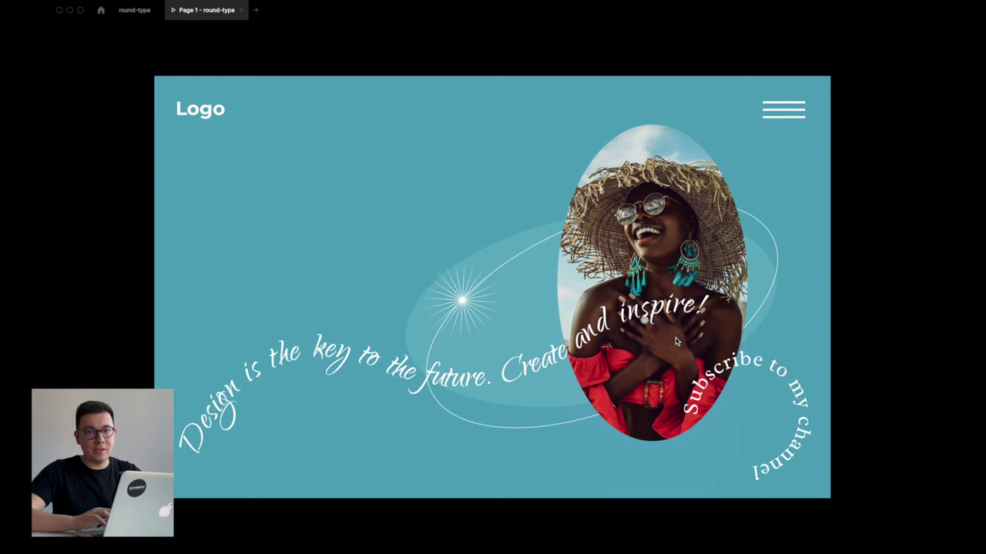
left_click(761, 367)
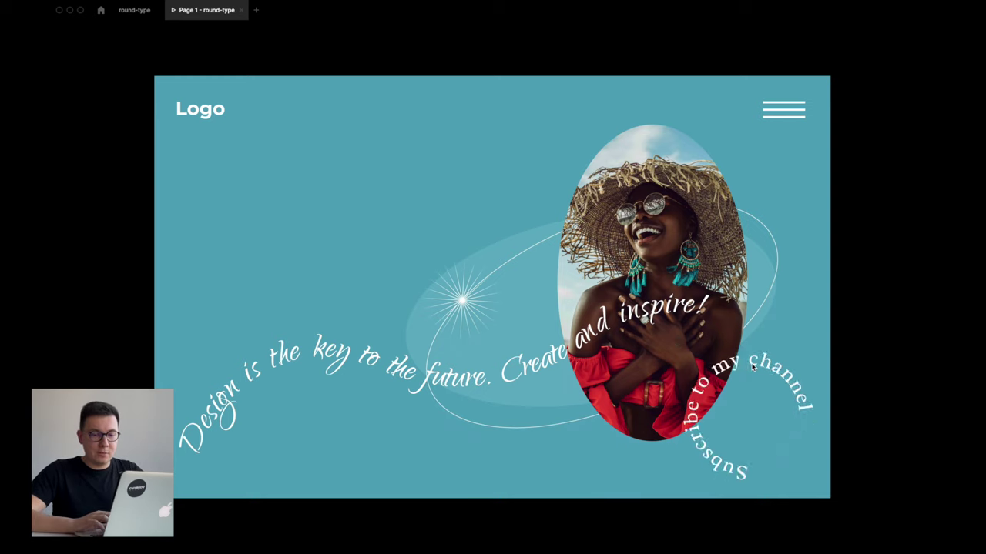